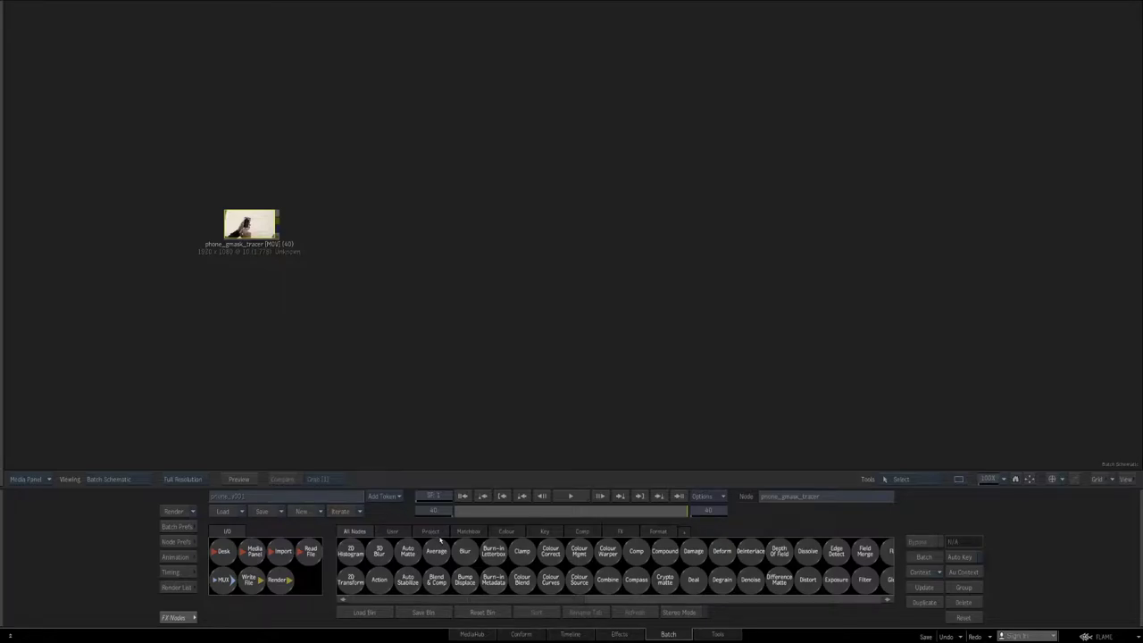
# - Load the S_Mocha spark from the sapphire_11 folder for use in the batch schematic
pyautogui.scroll(-5, 455, 555)
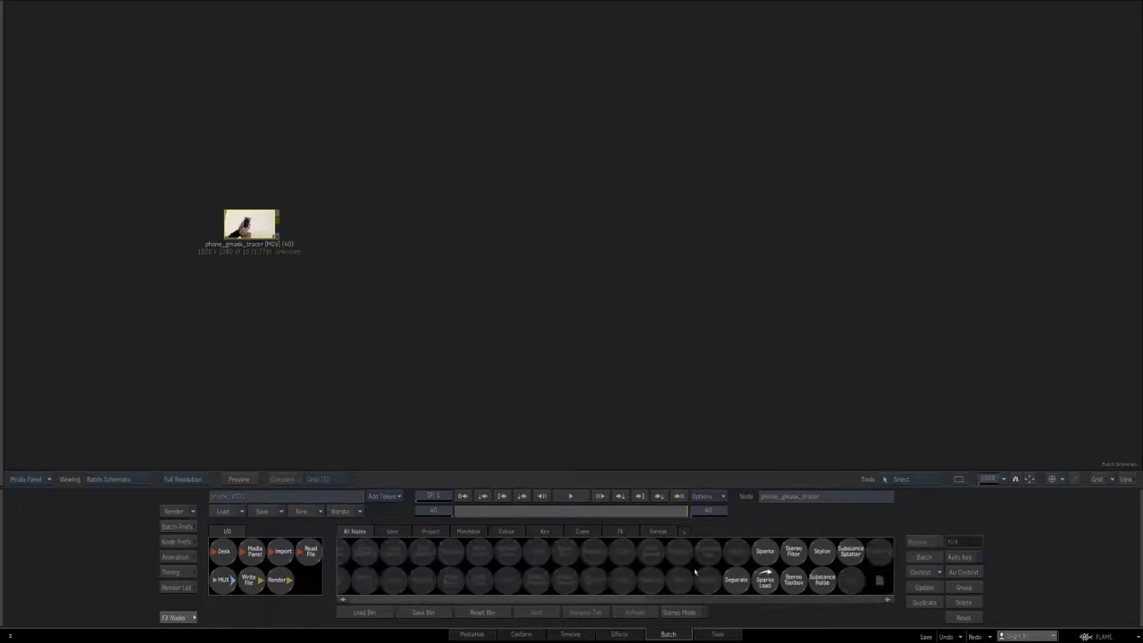
pyautogui.click(490, 282)
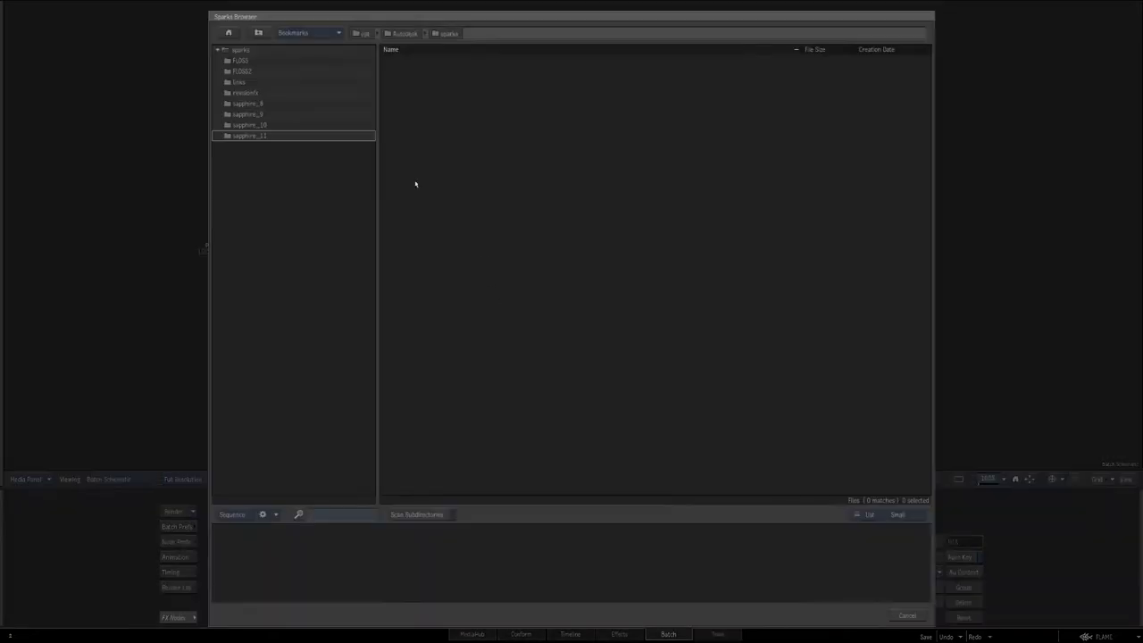
pyautogui.doubleClick(250, 136)
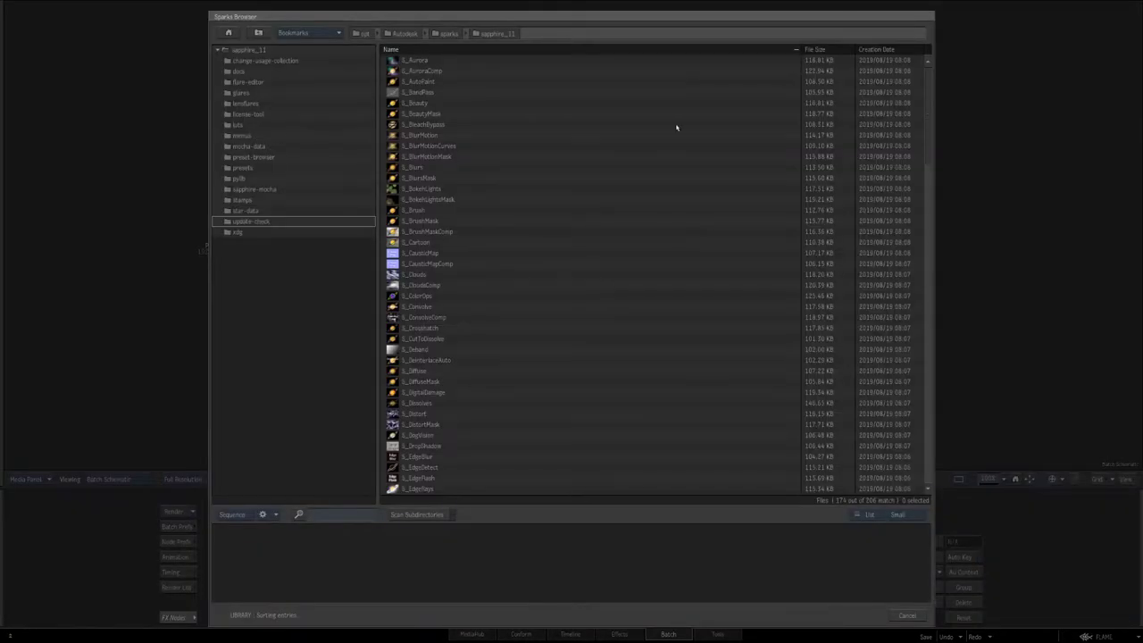
pyautogui.moveTo(926, 94); pyautogui.dragTo(930, 296)
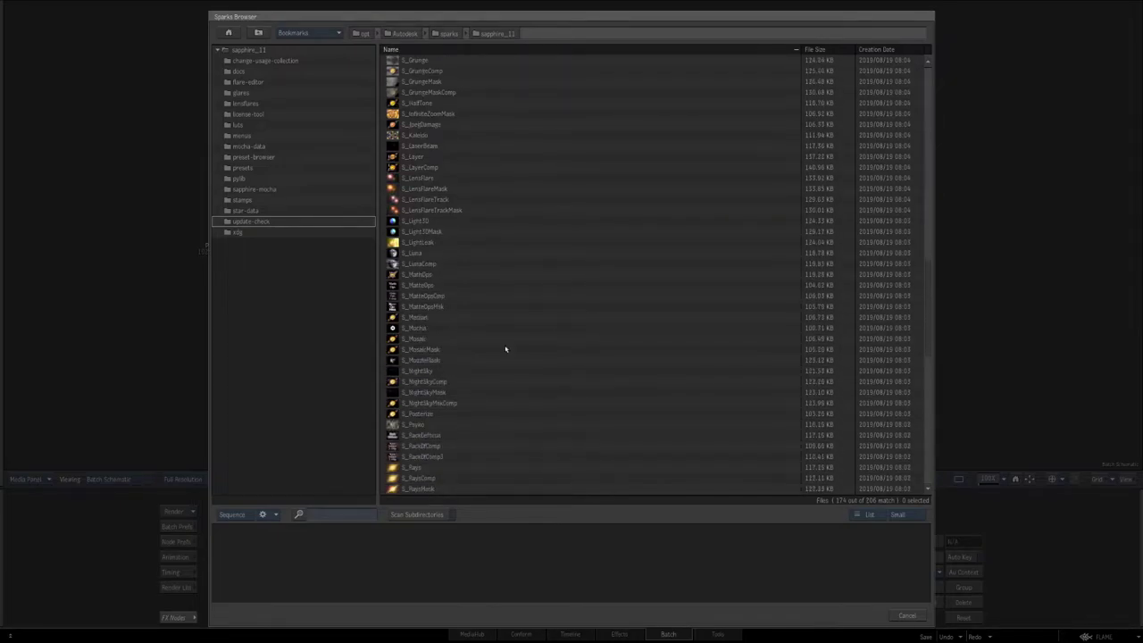
pyautogui.doubleClick(404, 329)
# - Place the S_Mocha node connected to the phone_gmask_tracer clip and launch the Mocha editor from its parameters
pyautogui.moveTo(510, 284); pyautogui.dragTo(324, 92)
pyautogui.click(324, 92)
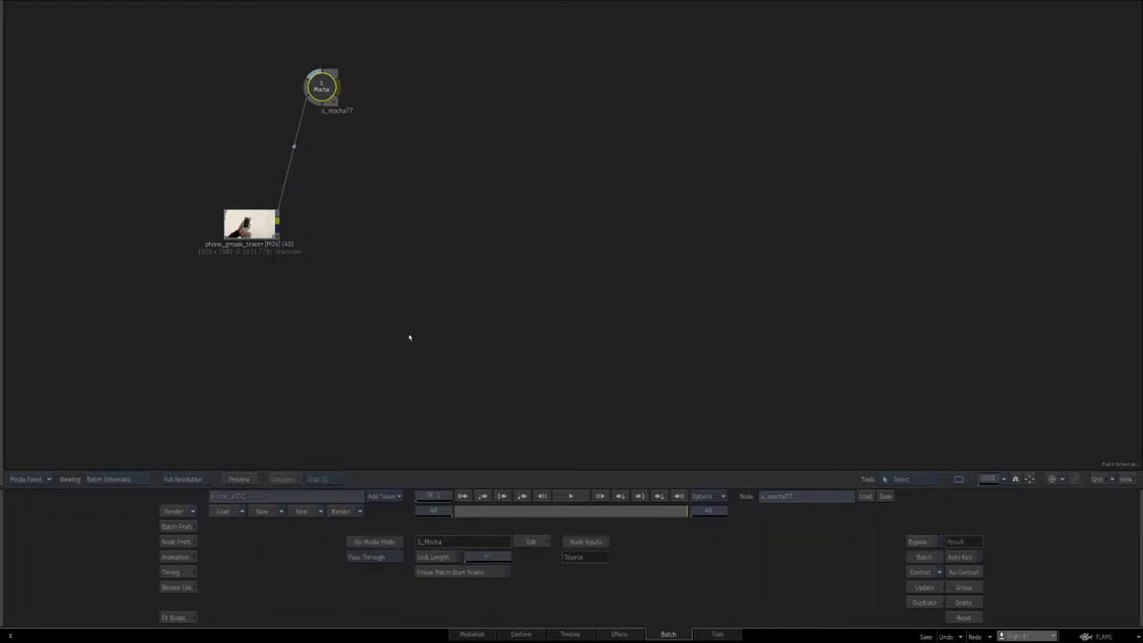
pyautogui.click(531, 541)
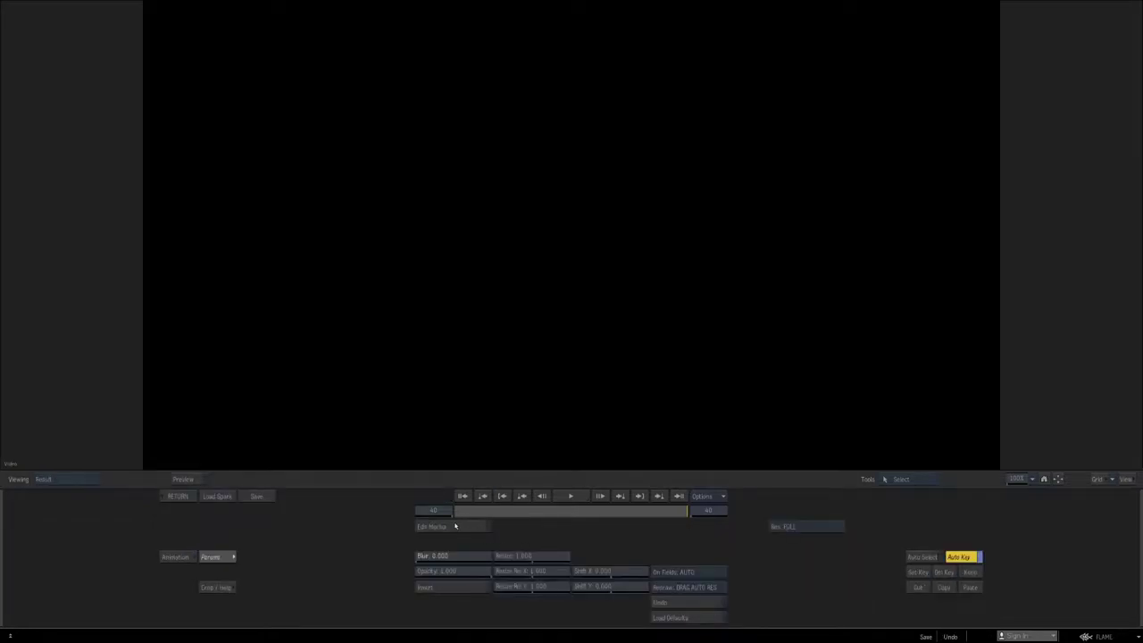
pyautogui.click(454, 526)
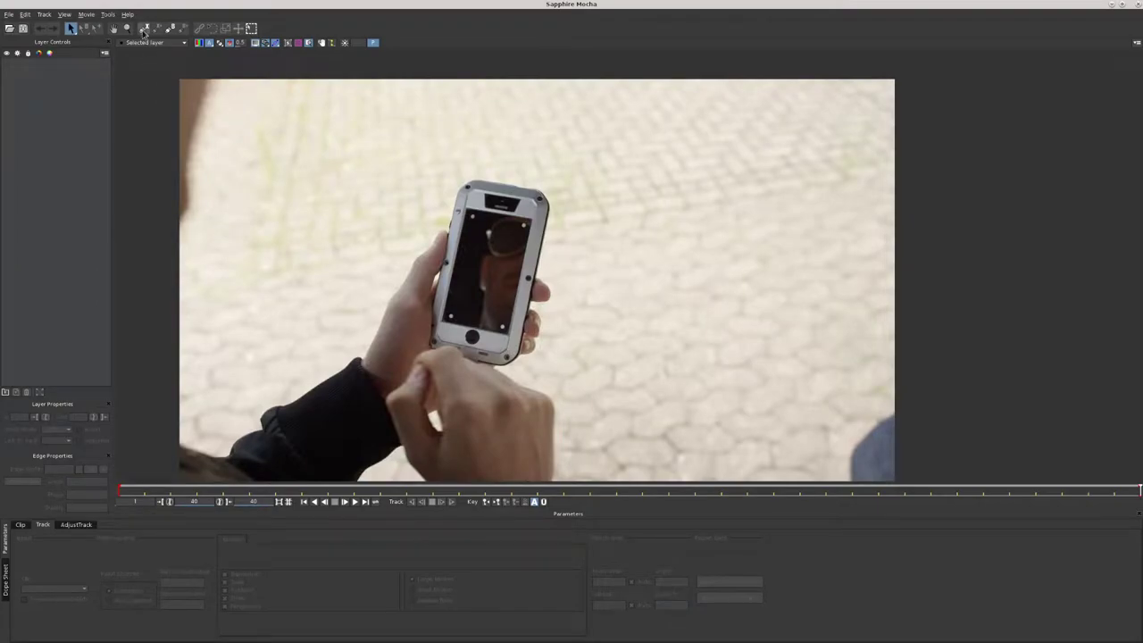
# - Draw a closed X-spline layer around the outline of the phone on frame 40
pyautogui.click(144, 28)
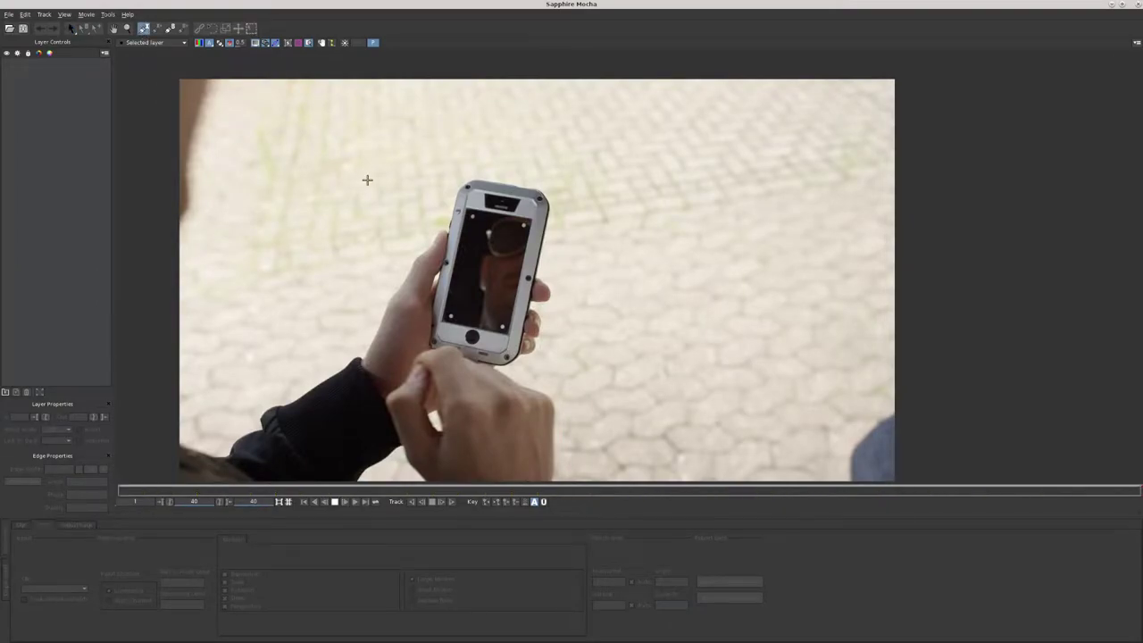
pyautogui.click(472, 179)
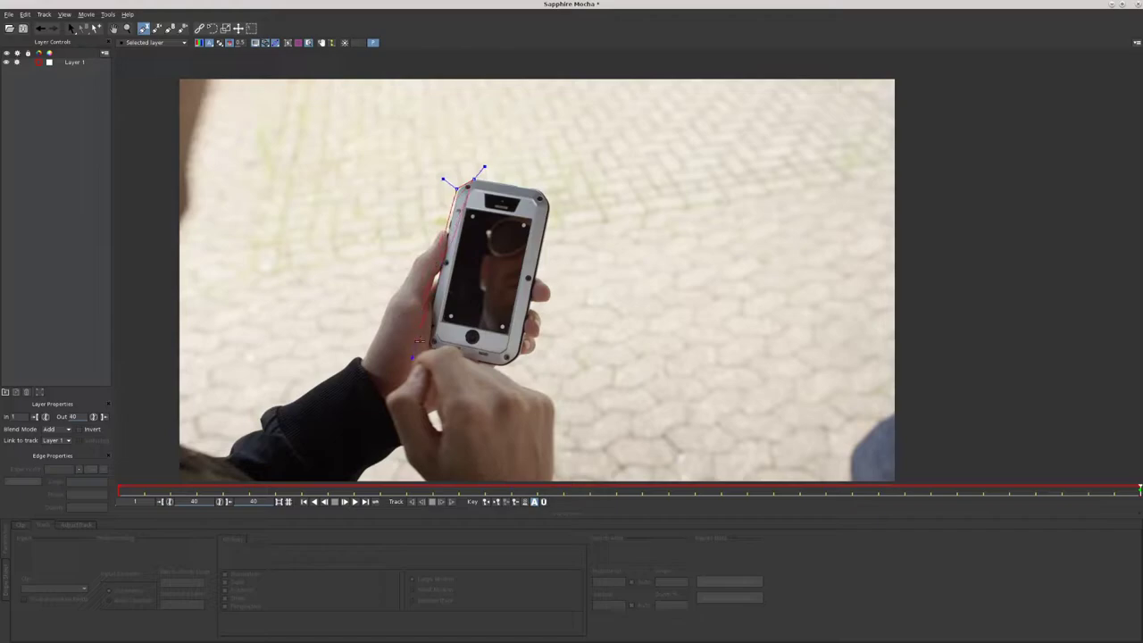
pyautogui.click(431, 354)
pyautogui.click(504, 366)
pyautogui.click(521, 358)
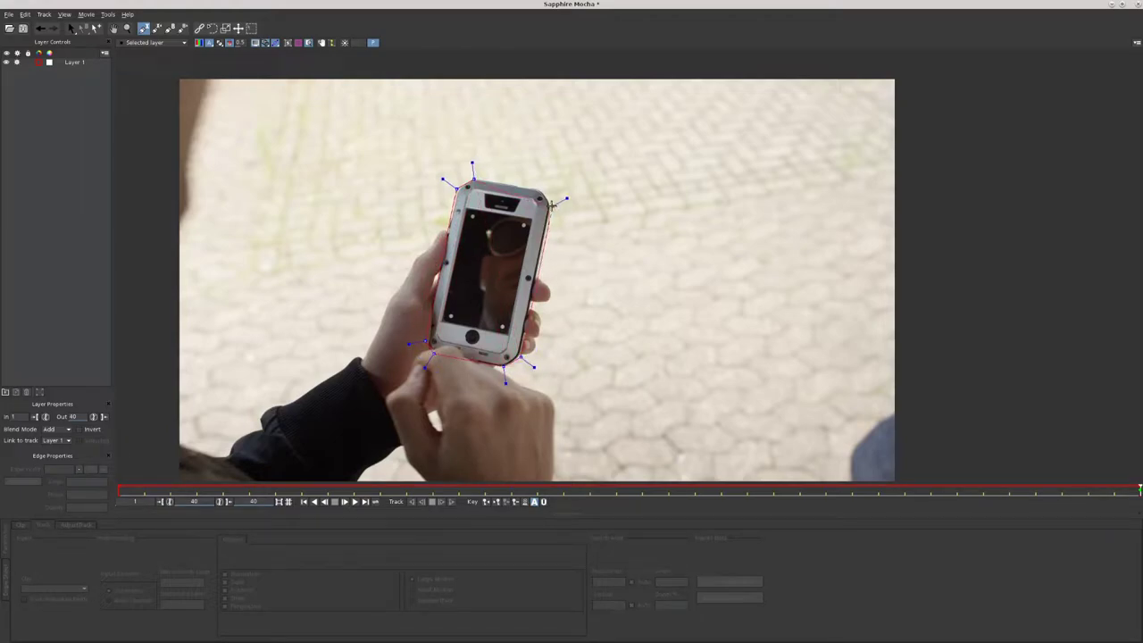
pyautogui.click(545, 190)
pyautogui.rightClick(518, 168)
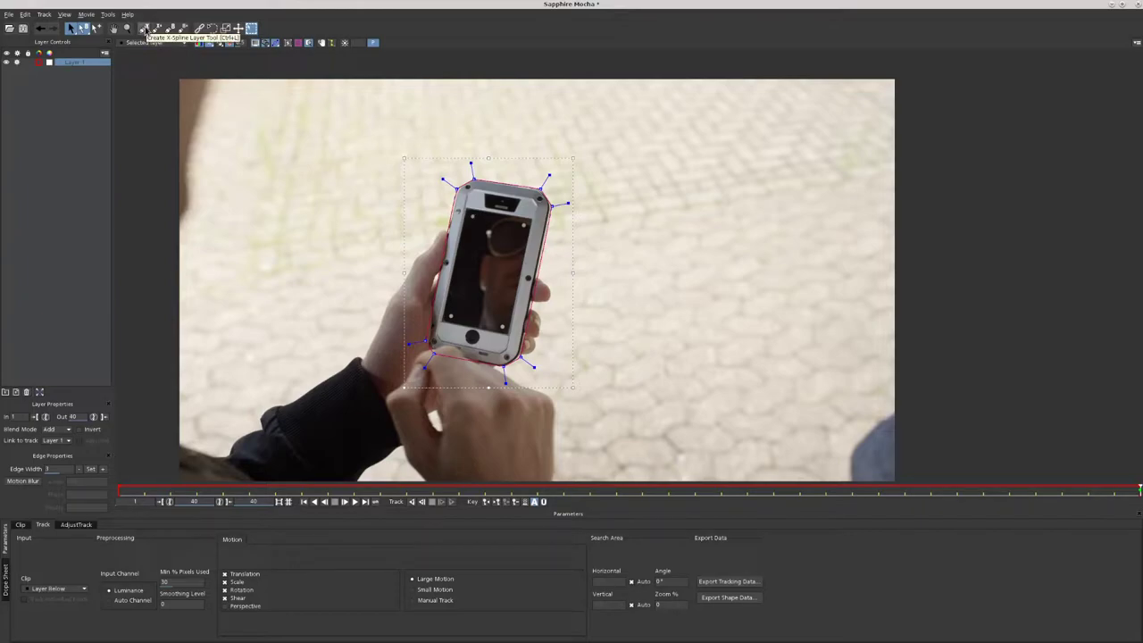
# - Draw a second closed X-spline layer around the foreground hand, extending past the lower edge of the image
pyautogui.click(143, 29)
pyautogui.press('x')
pyautogui.moveTo(322, 334); pyautogui.dragTo(329, 251)
pyautogui.click(437, 411)
pyautogui.click(406, 382)
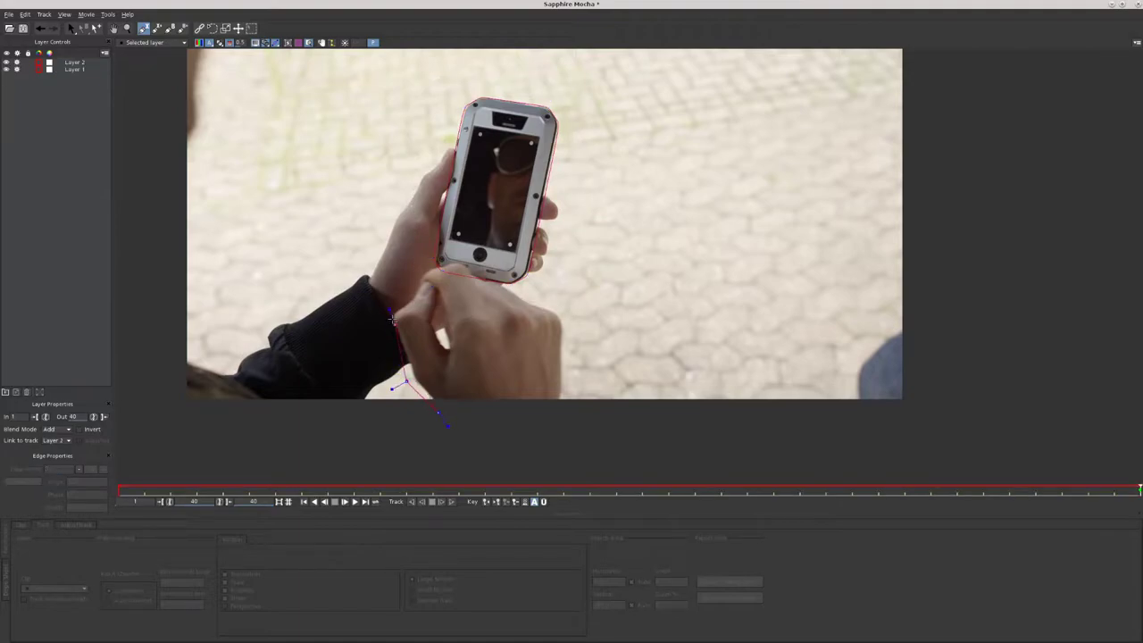
pyautogui.click(419, 267)
pyautogui.click(466, 255)
pyautogui.click(480, 273)
pyautogui.click(520, 312)
pyautogui.click(568, 312)
pyautogui.click(570, 417)
pyautogui.rightClick(426, 463)
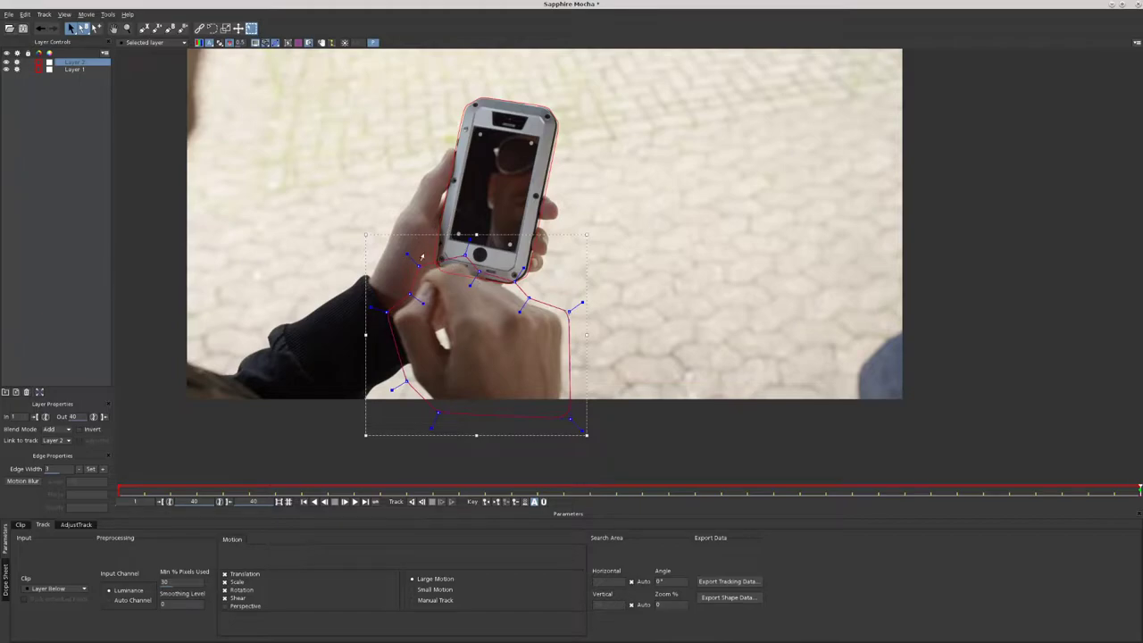
# - Track the hand layer backwards from frame 40 to frame 1 and nudge its spline slightly at frame 17
pyautogui.click(411, 503)
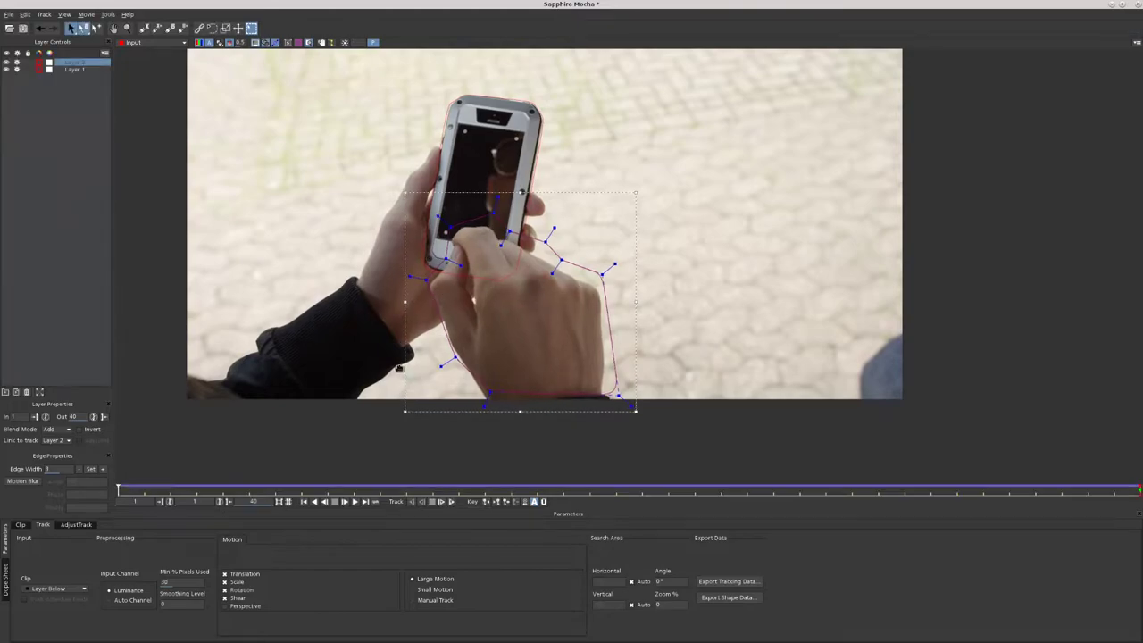
pyautogui.moveTo(125, 483); pyautogui.dragTo(541, 425)
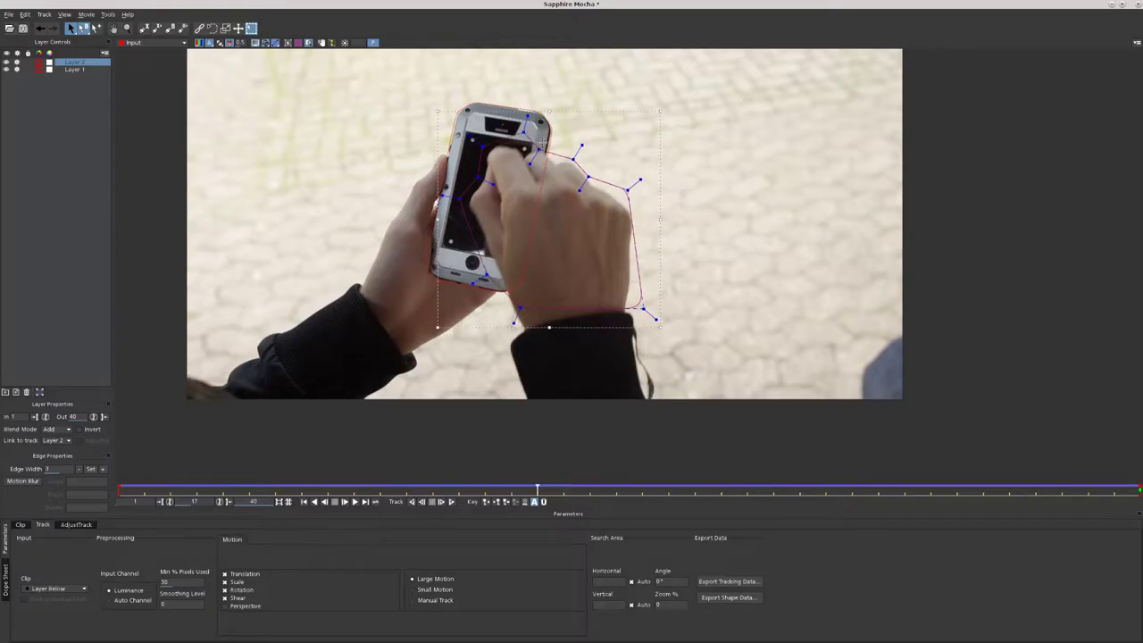
pyautogui.moveTo(542, 141); pyautogui.dragTo(542, 138)
# - Track the phone layer backwards from frame 40 to frame 1
pyautogui.moveTo(539, 491); pyautogui.dragTo(1140, 424)
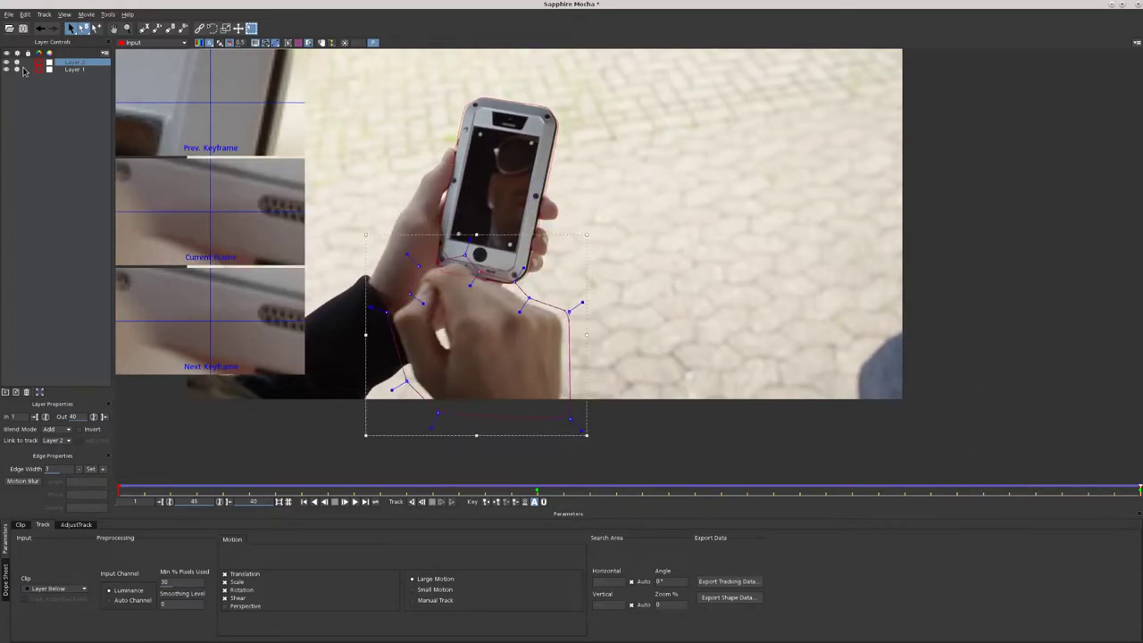
pyautogui.click(67, 70)
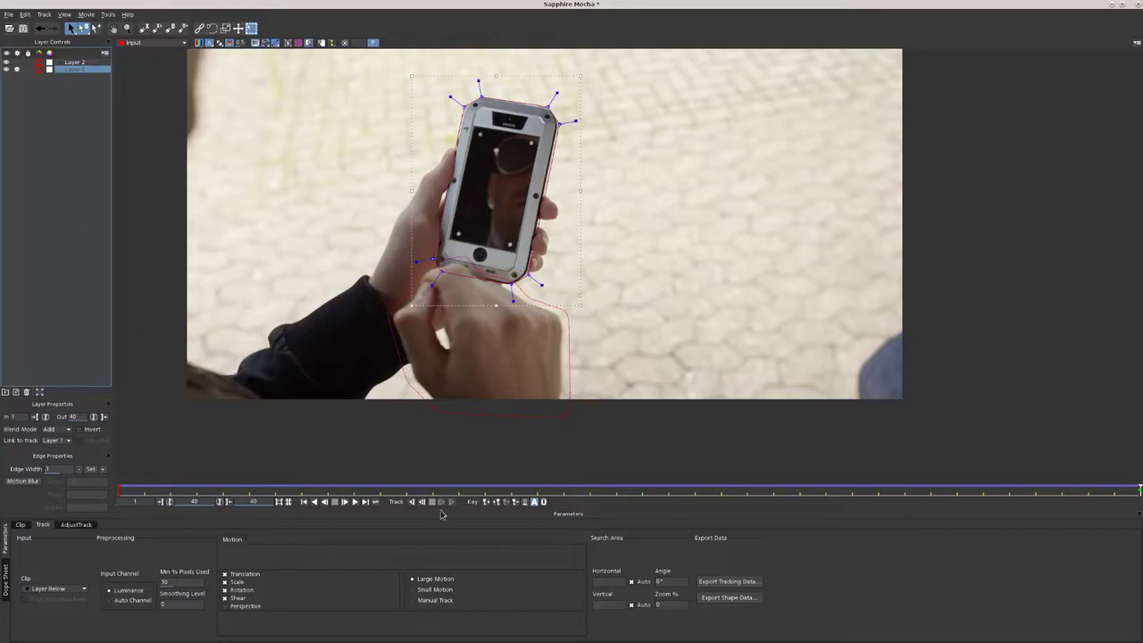
pyautogui.click(411, 502)
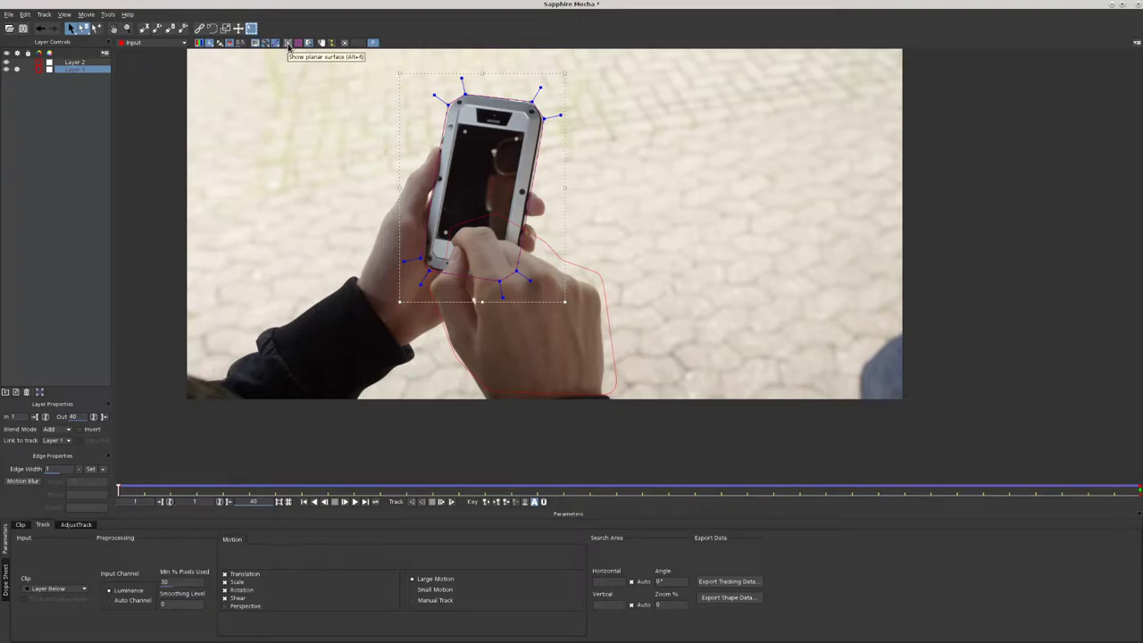
# - Show the planar surface and move its four corners onto the corners of the phone's screen at frame 1
pyautogui.click(288, 44)
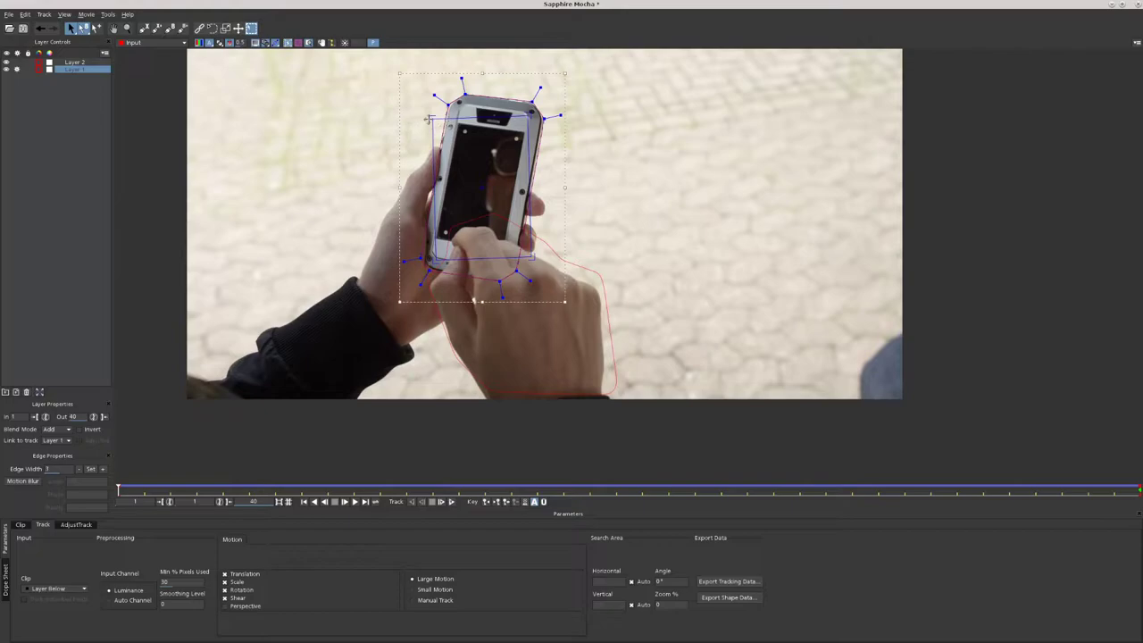
pyautogui.moveTo(431, 119); pyautogui.dragTo(452, 125)
pyautogui.moveTo(533, 116); pyautogui.dragTo(523, 134)
pyautogui.moveTo(439, 263); pyautogui.dragTo(440, 241)
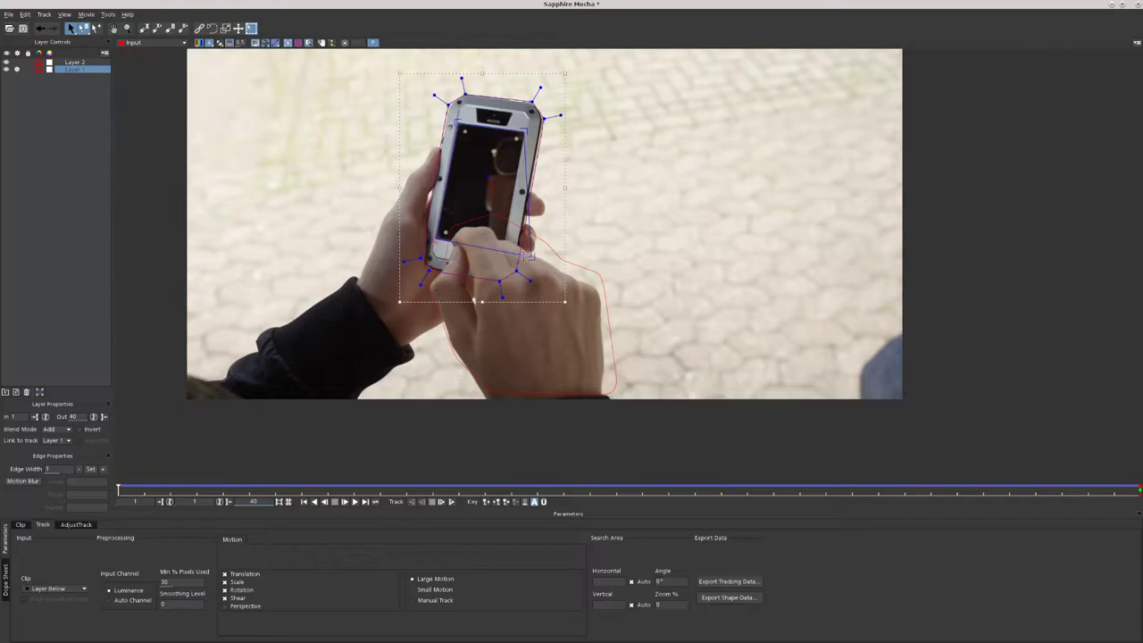
pyautogui.moveTo(533, 258); pyautogui.dragTo(506, 253)
# - Refine the planar surface corners so they match the corners of the phone's screen more closely
pyautogui.scroll(3, 476, 163)
pyautogui.scroll(1, 476, 164)
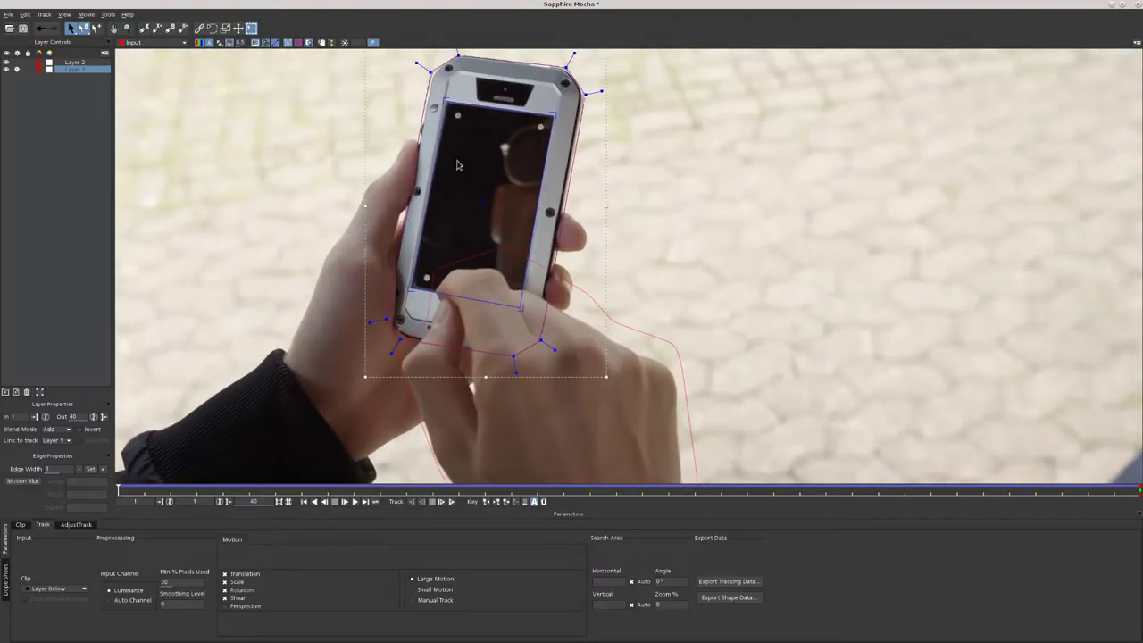
pyautogui.press('x')
pyautogui.moveTo(448, 108); pyautogui.dragTo(488, 151)
pyautogui.moveTo(595, 175); pyautogui.dragTo(594, 175)
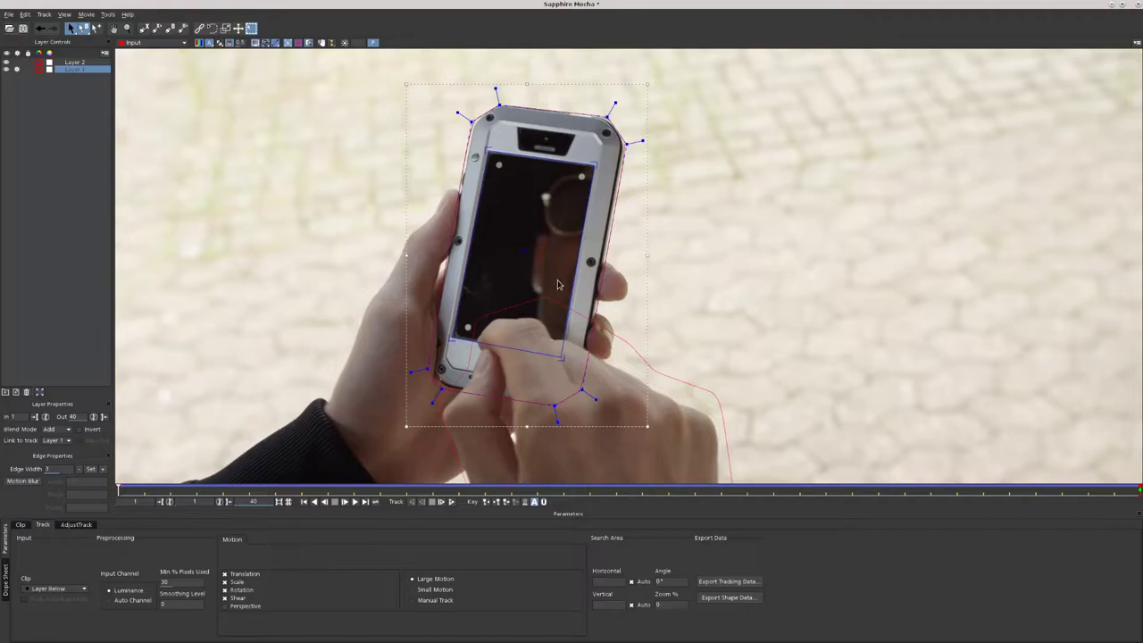
pyautogui.click(560, 356)
# - Show the planar grid and, at frame 20, extend the planar surface's edges slightly beyond the phone's screen
pyautogui.click(299, 42)
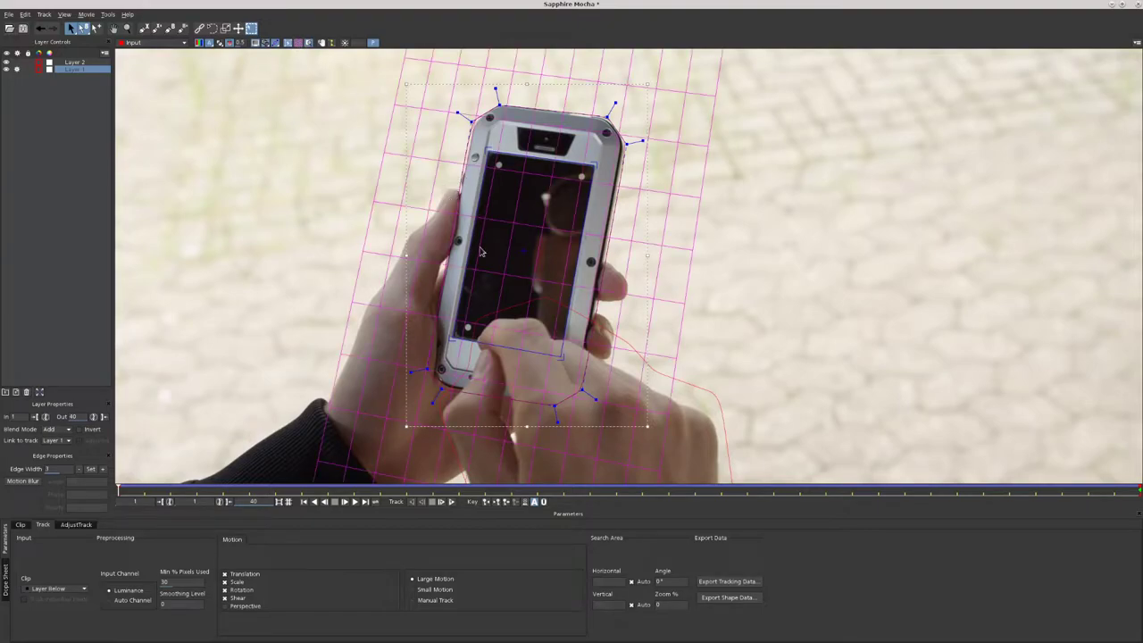
pyautogui.press('t')
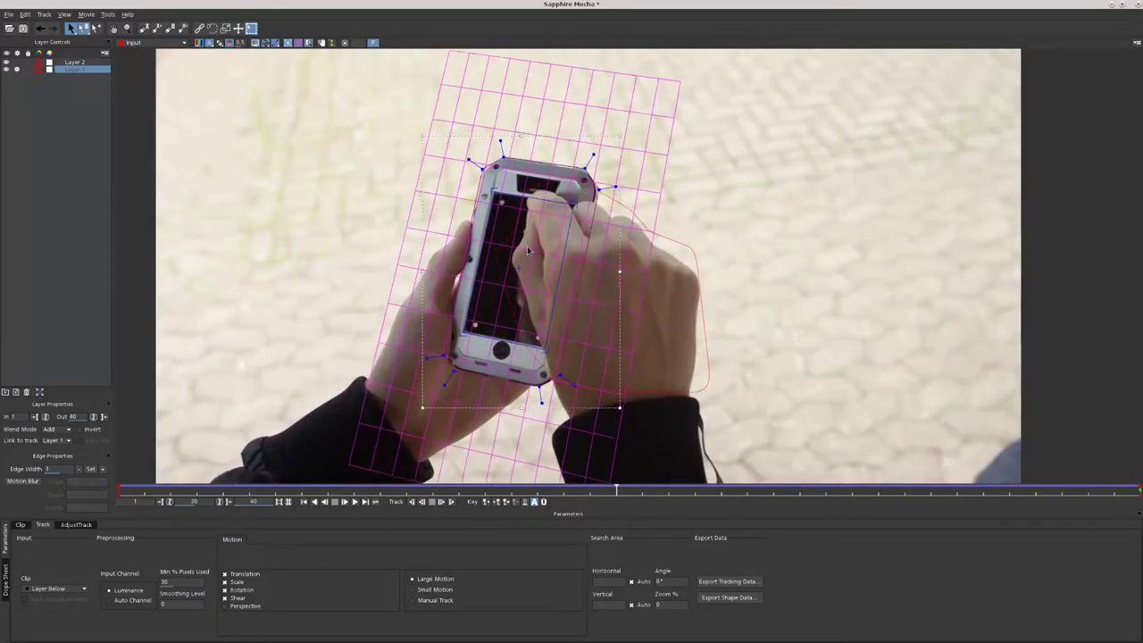
pyautogui.scroll(4, 528, 248)
pyautogui.moveTo(470, 218); pyautogui.dragTo(464, 217)
pyautogui.moveTo(513, 175); pyautogui.dragTo(514, 170)
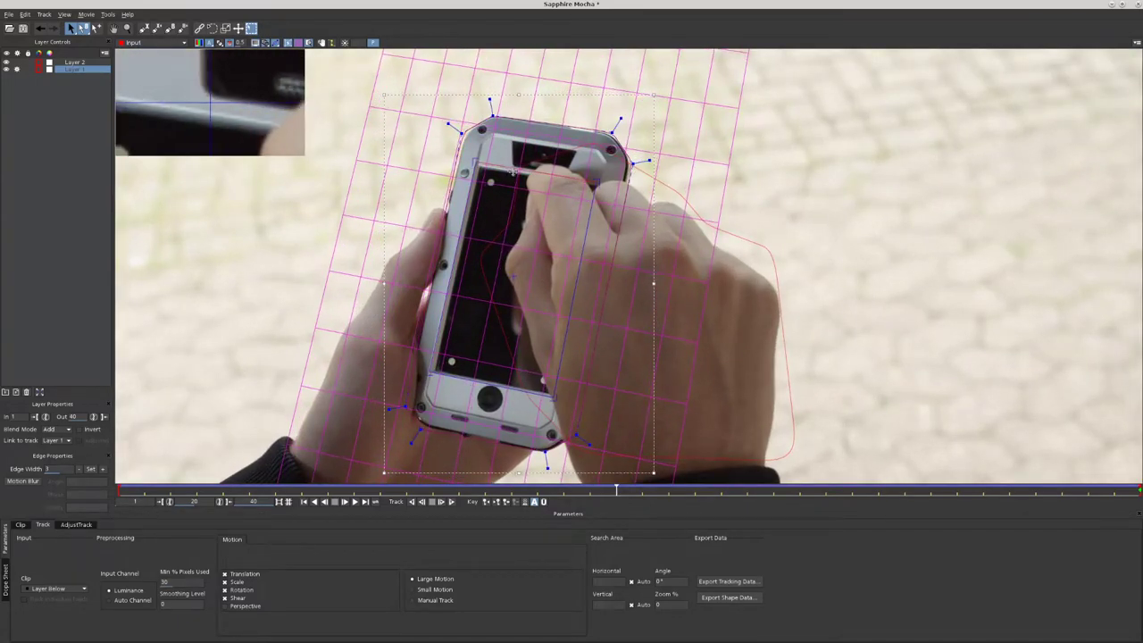
pyautogui.moveTo(581, 260); pyautogui.dragTo(585, 260)
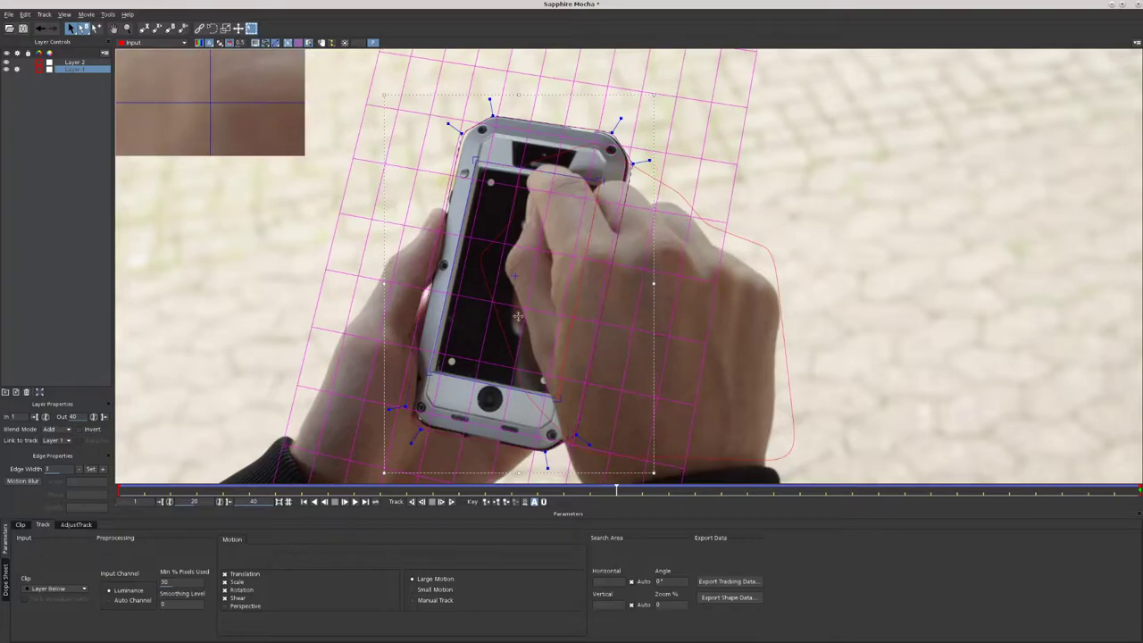
pyautogui.moveTo(492, 385); pyautogui.dragTo(505, 306)
pyautogui.scroll(-3, 492, 386)
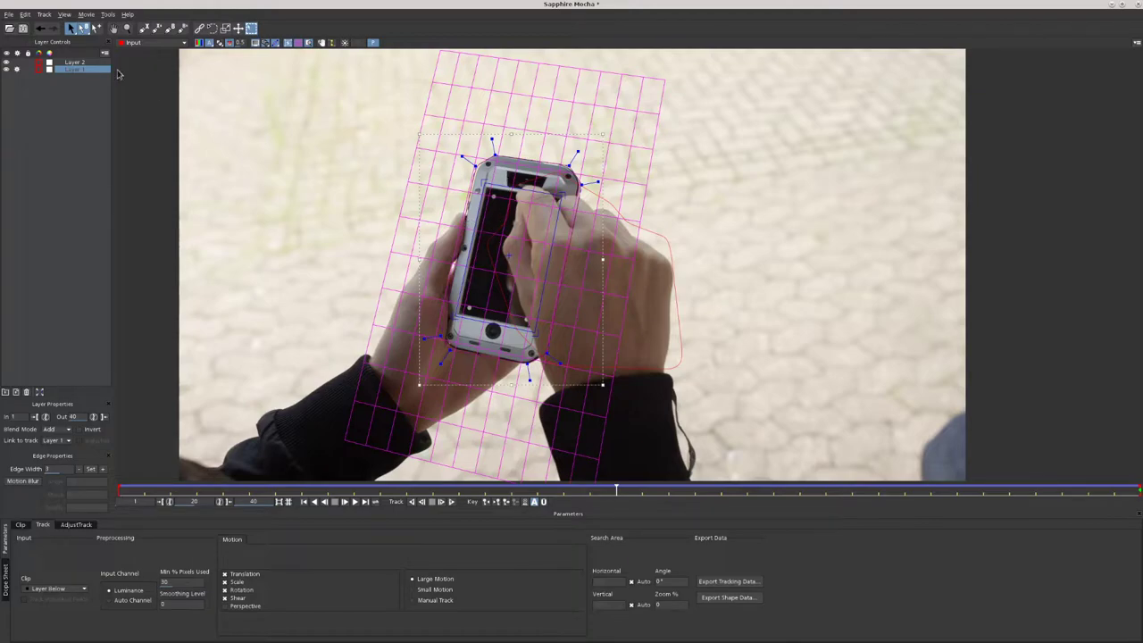
# - Export the phone layer's tracking data as Autodesk IFFFSE Stabilizer Data (Flame 2014), named phone, into the Recovered_Media_2020_1_1 project's stabilizer folder
pyautogui.click(729, 581)
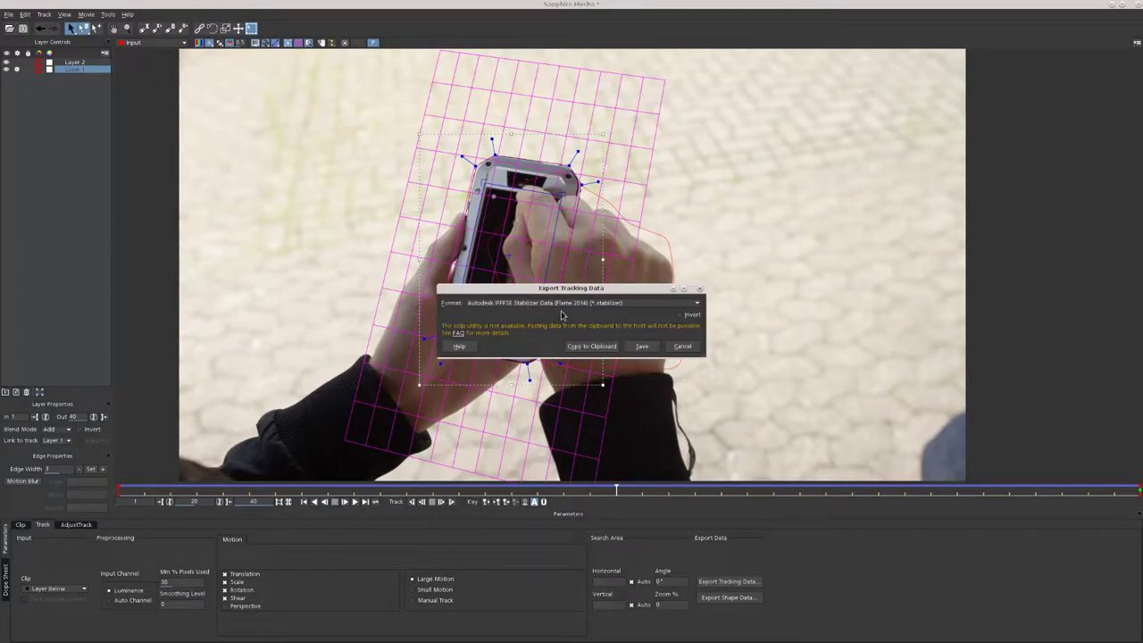
pyautogui.click(641, 347)
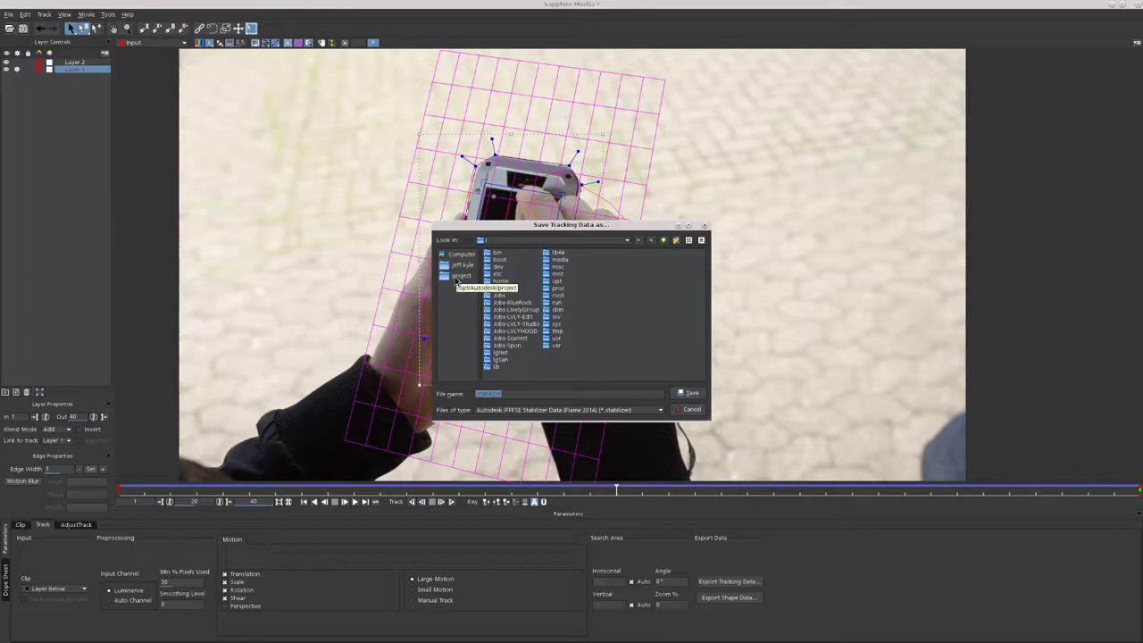
pyautogui.click(460, 277)
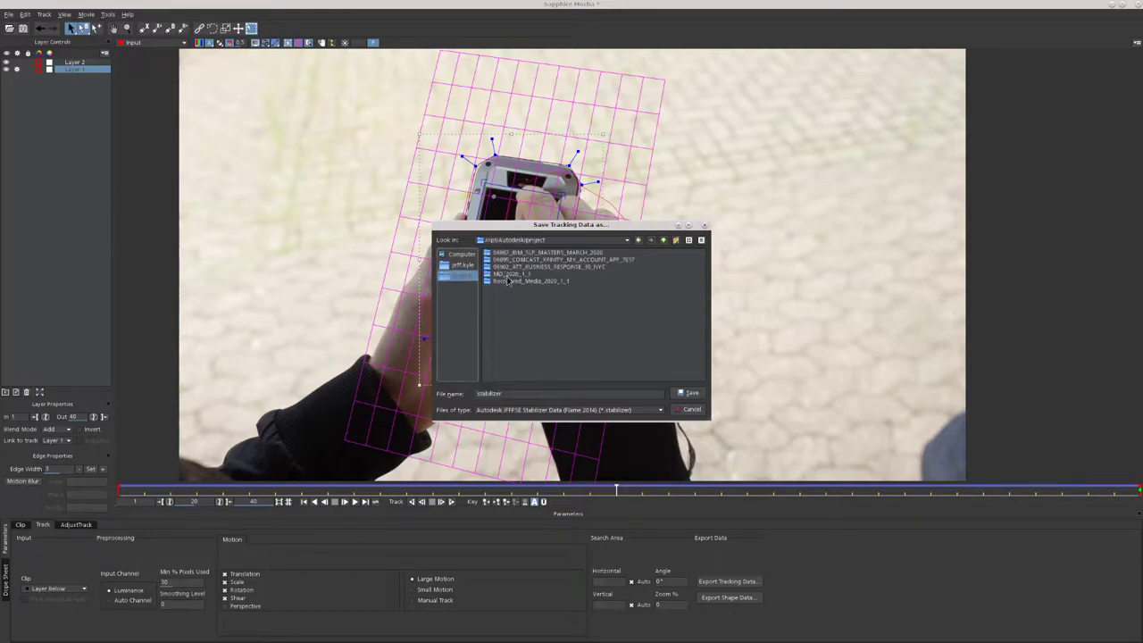
pyautogui.click(507, 277)
pyautogui.doubleClick(507, 277)
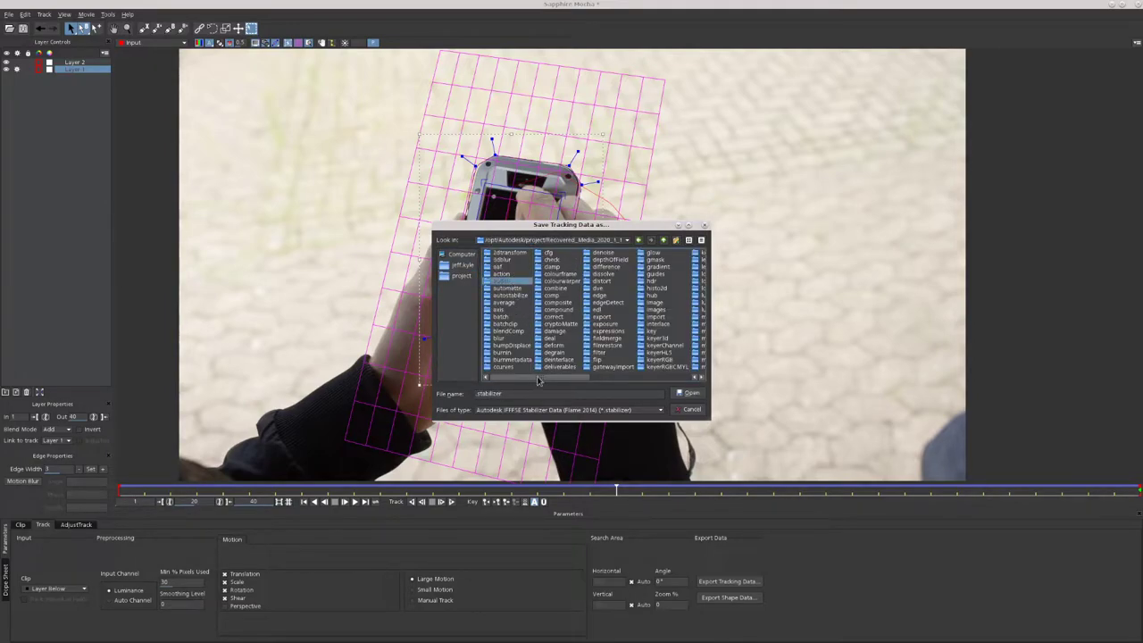
pyautogui.moveTo(566, 382); pyautogui.dragTo(674, 390)
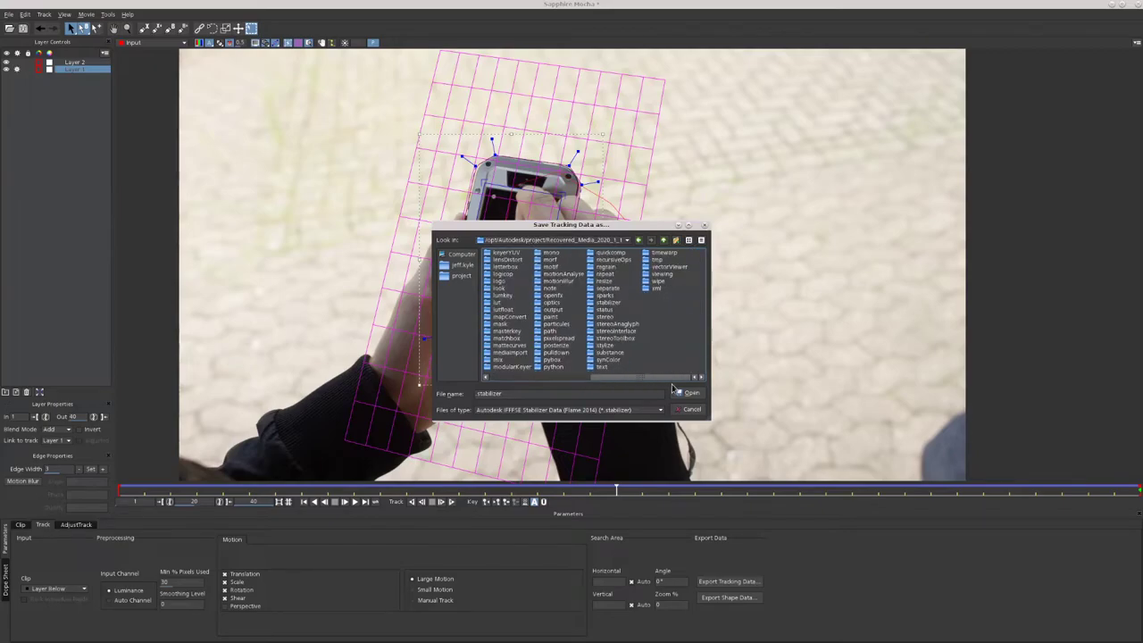
pyautogui.doubleClick(609, 302)
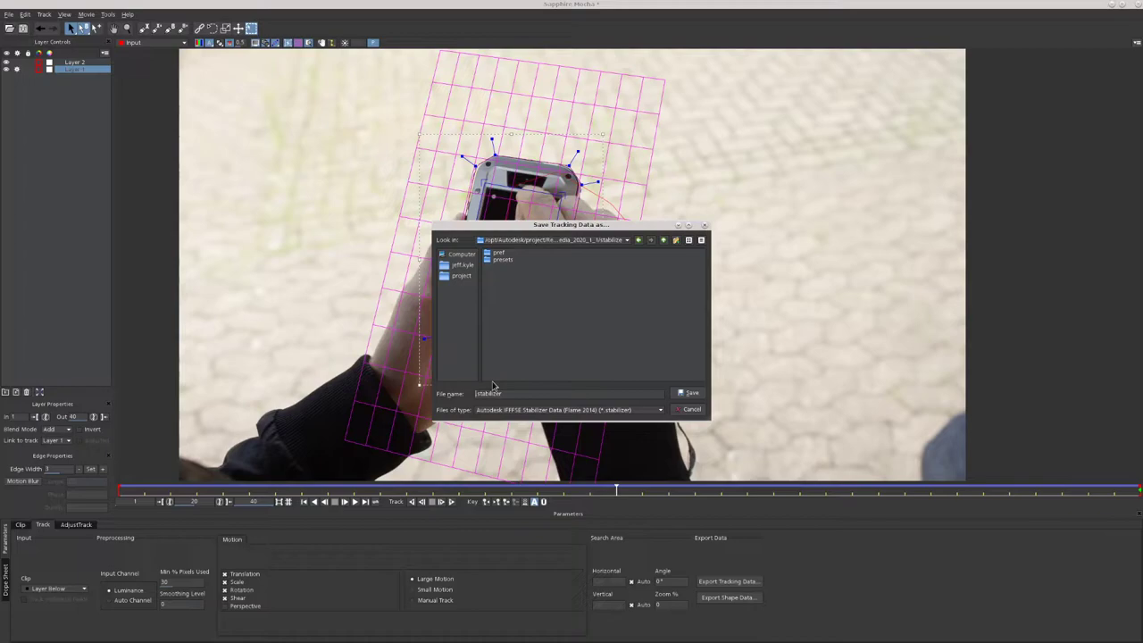
pyautogui.write('phone')
pyautogui.press('Return')
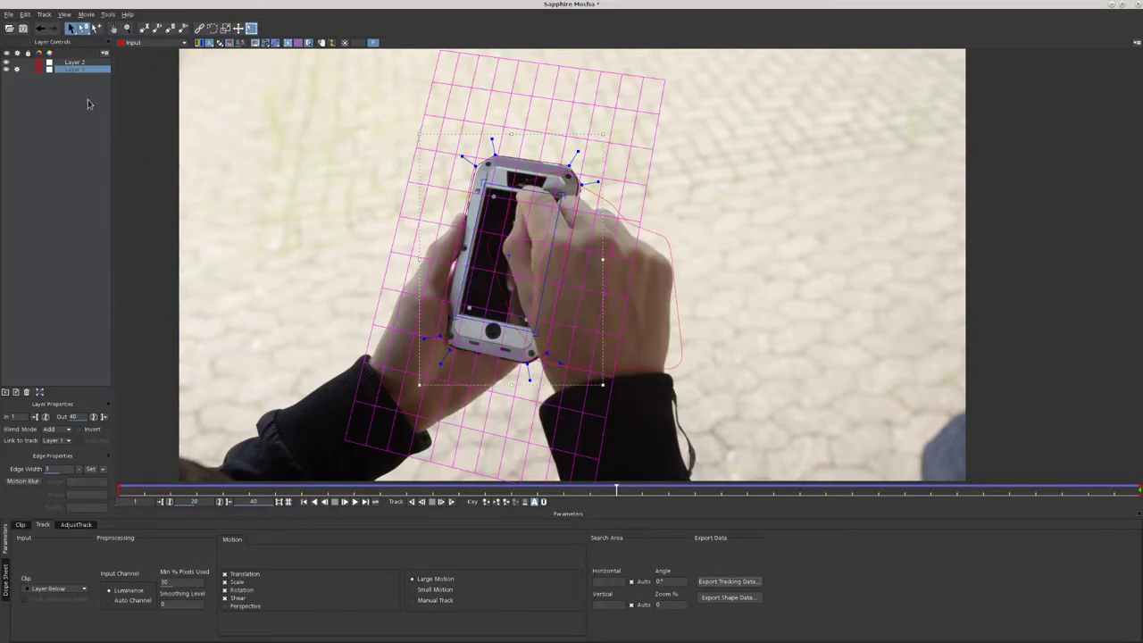
# - Save the Mocha project, exit Mocha, and return from the S_Mocha node to Flame's batch schematic
pyautogui.click(8, 14)
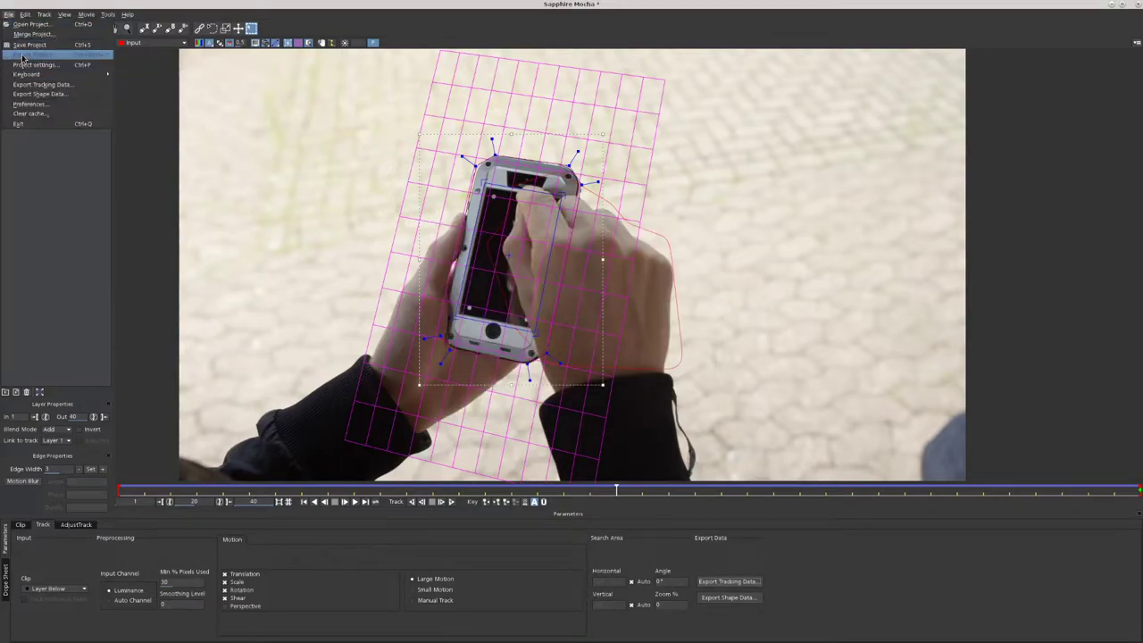
pyautogui.click(22, 55)
pyautogui.click(8, 14)
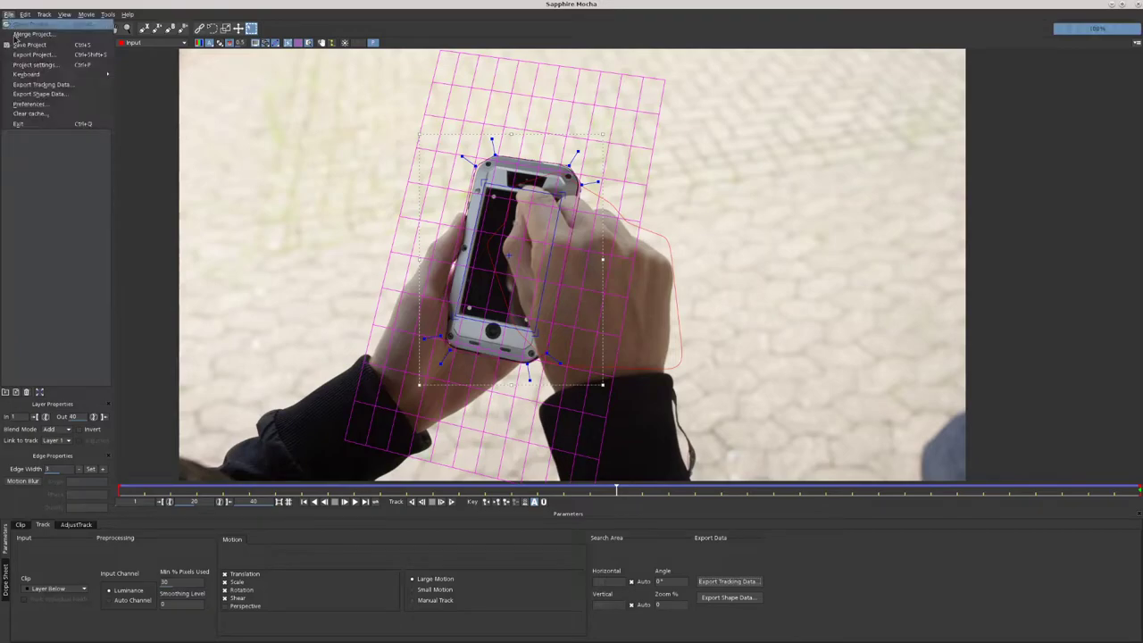
pyautogui.click(22, 127)
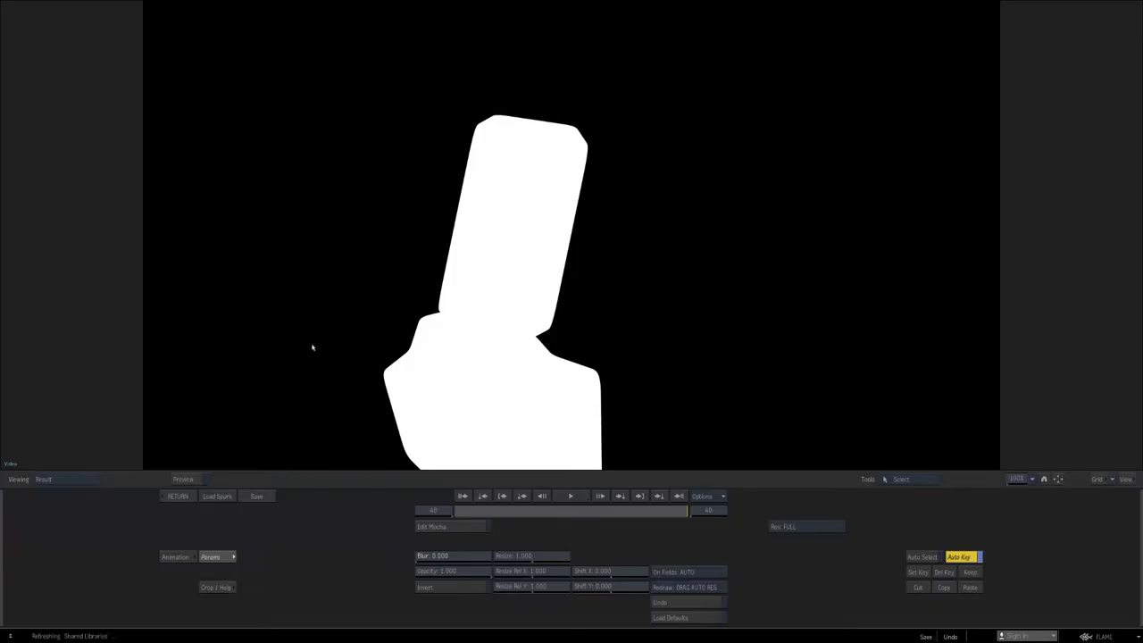
pyautogui.click(180, 496)
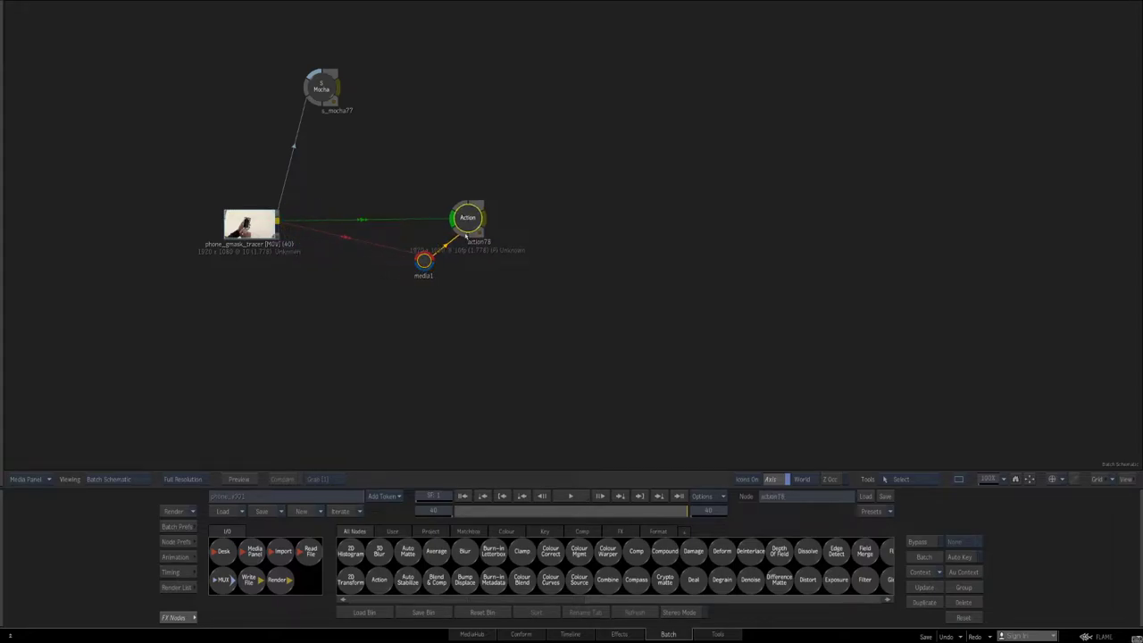
# - In the Action node, select the surface carrying the phone footage and set its surface type to Perspective
pyautogui.press('F4')
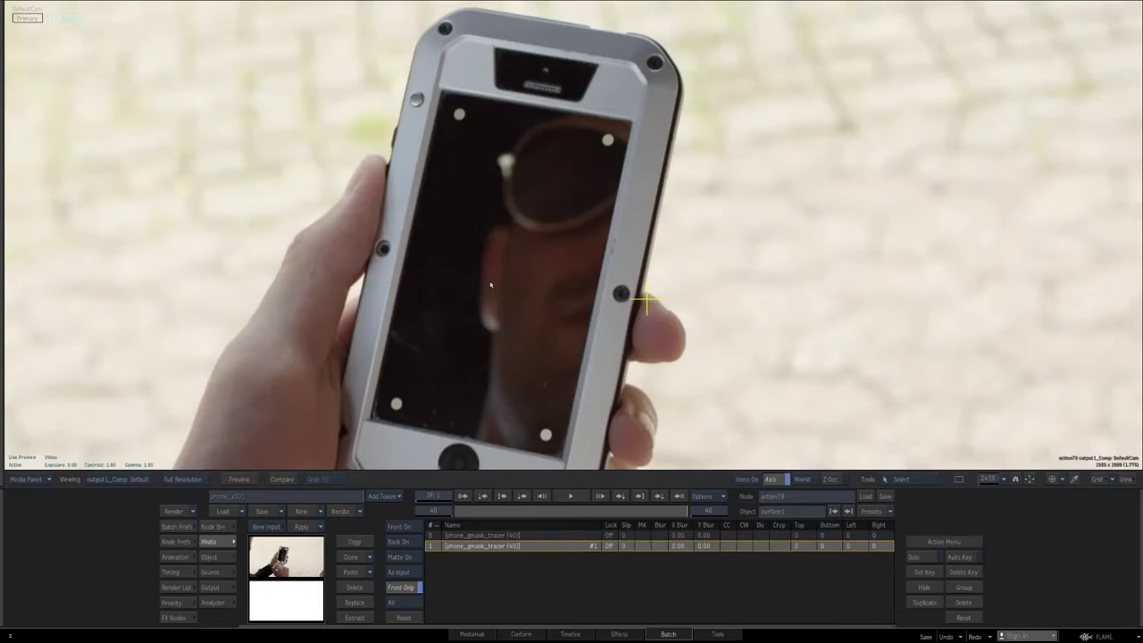
pyautogui.moveTo(561, 261); pyautogui.dragTo(333, 261)
pyautogui.moveTo(470, 263); pyautogui.dragTo(460, 256)
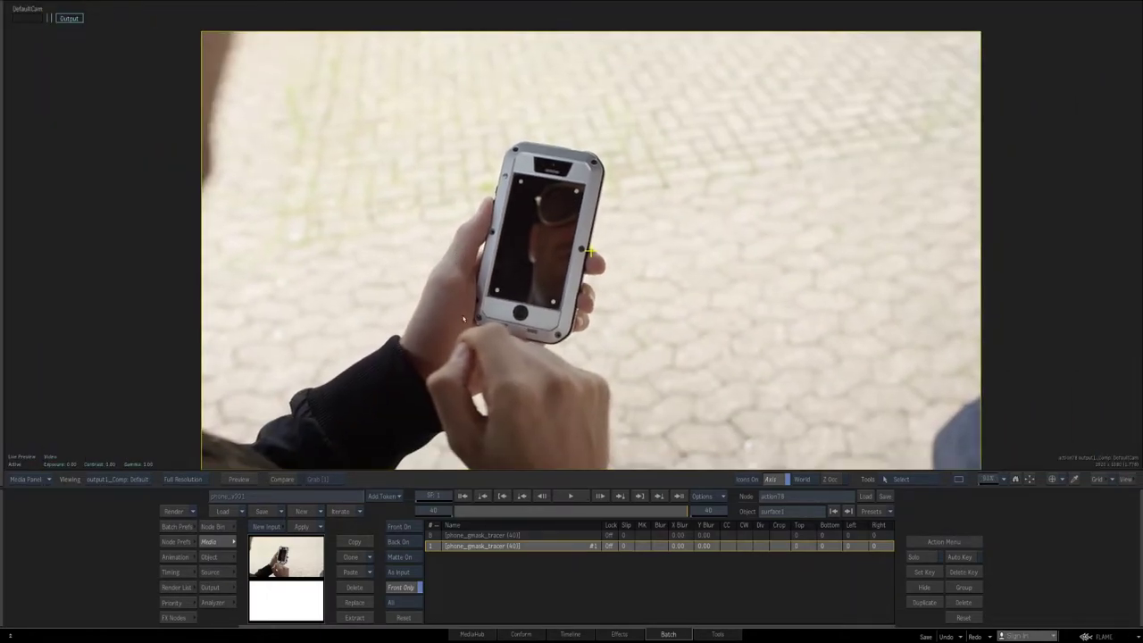
pyautogui.press('Escape')
pyautogui.doubleClick(573, 290)
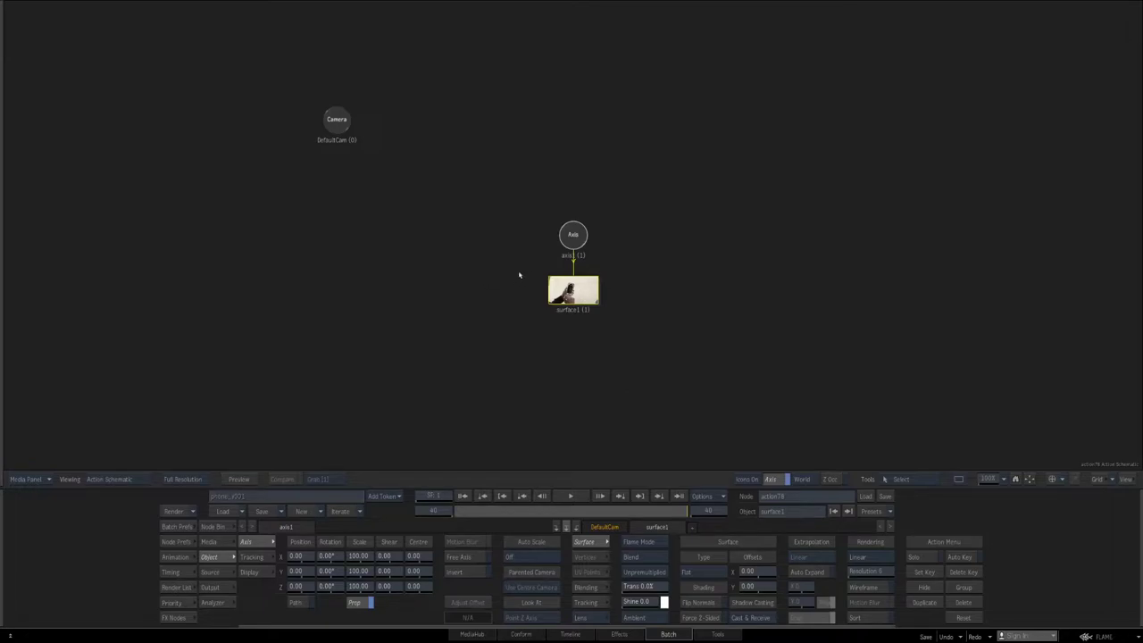
pyautogui.click(698, 574)
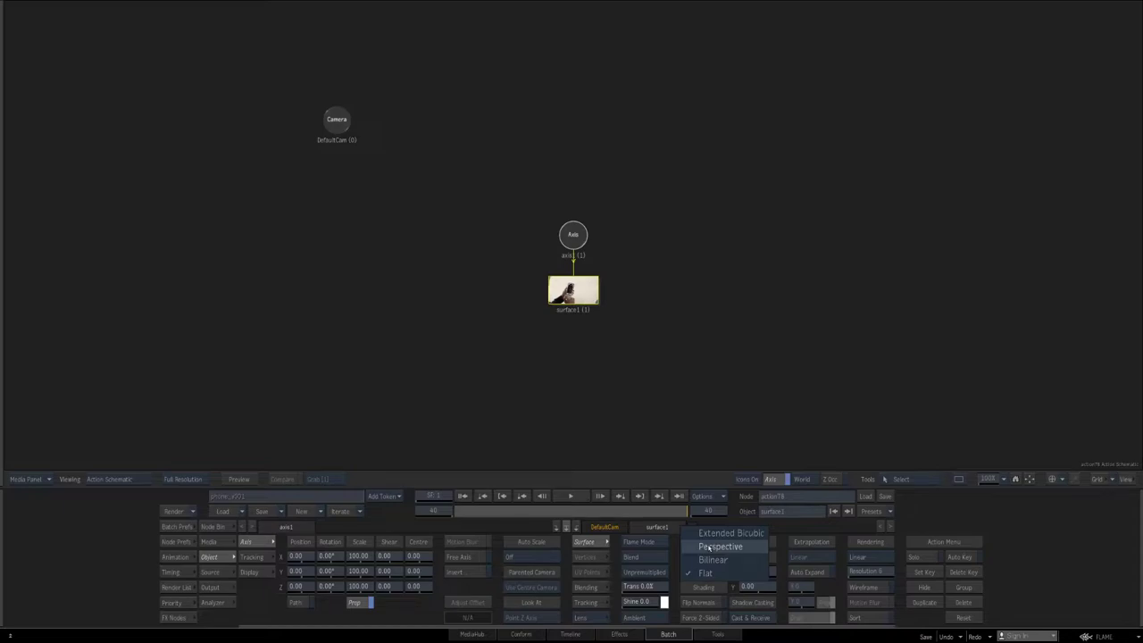
pyautogui.click(710, 547)
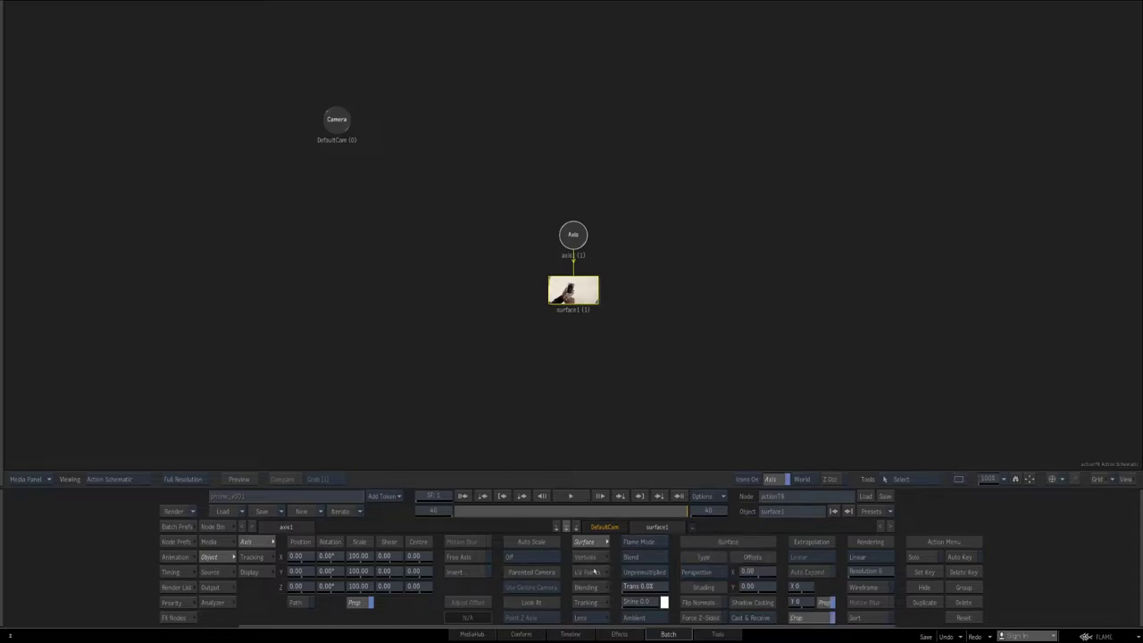
# - Open the tracker for the surface's UV points, load the phone stabilizer setup, and return to the Action
pyautogui.click(588, 572)
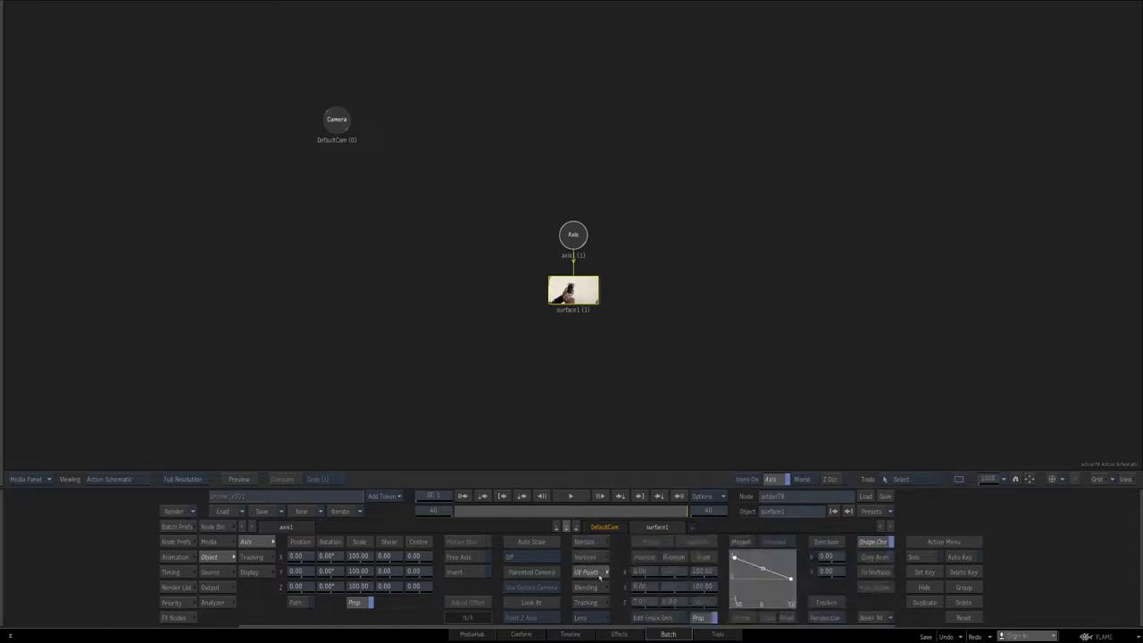
pyautogui.click(827, 602)
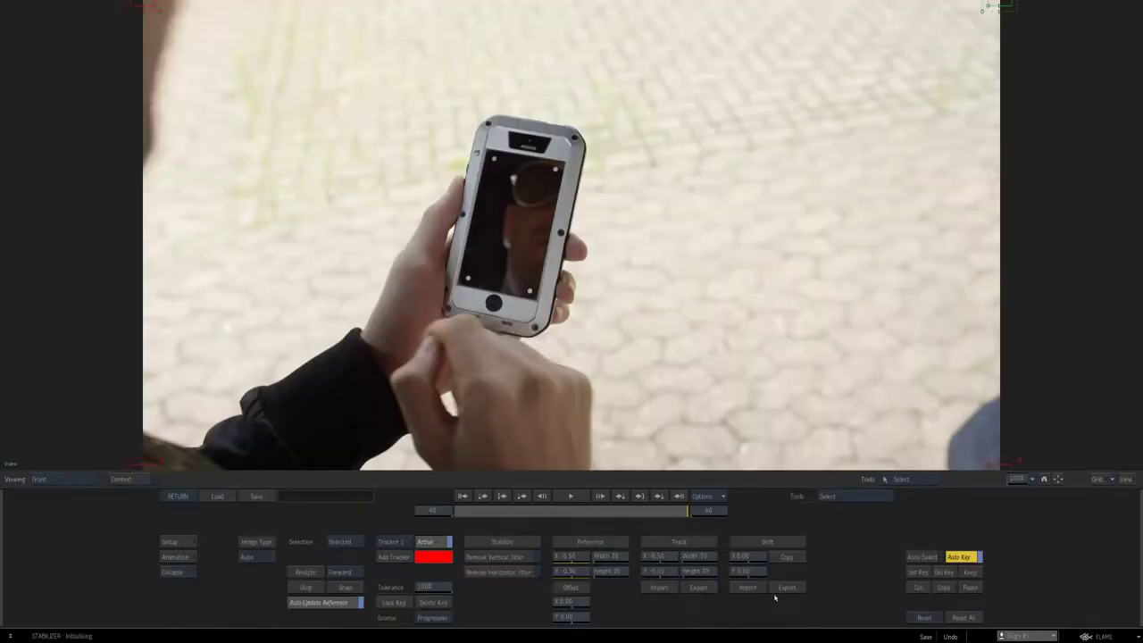
pyautogui.click(217, 497)
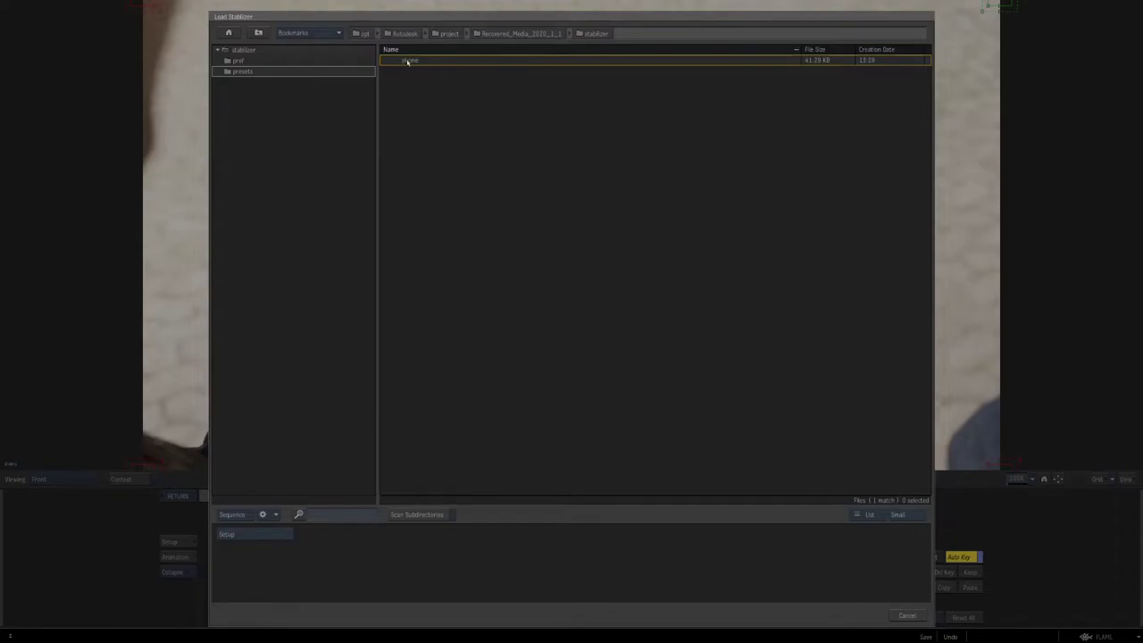
pyautogui.doubleClick(407, 60)
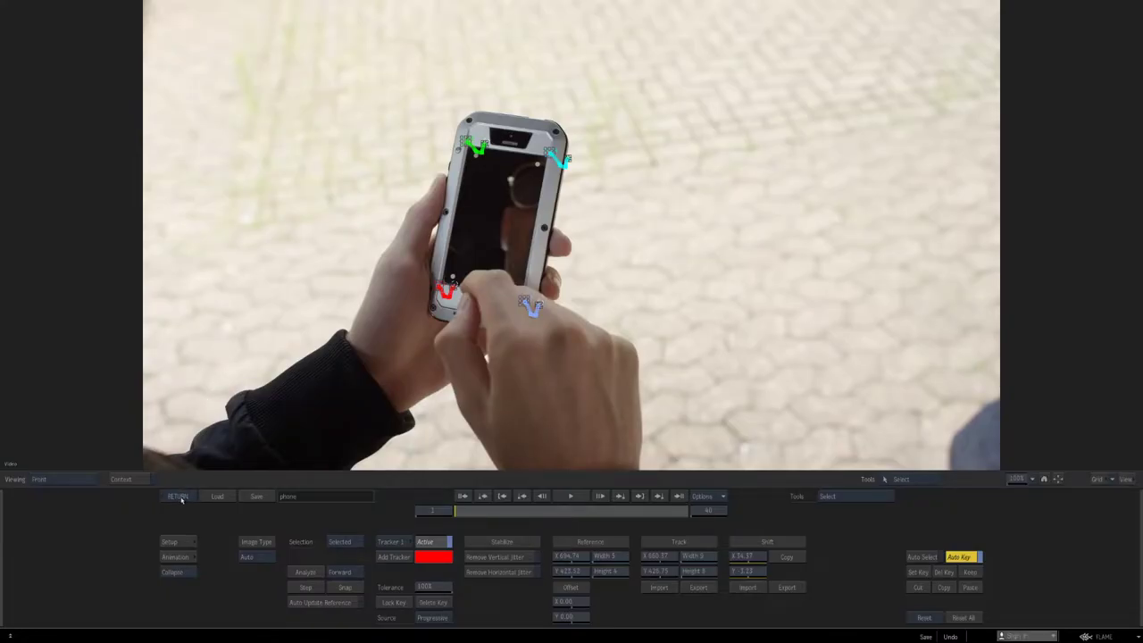
pyautogui.click(177, 496)
# - Compare the Action's stabilized output with the original back footage at different frames across the shot
pyautogui.press('F4')
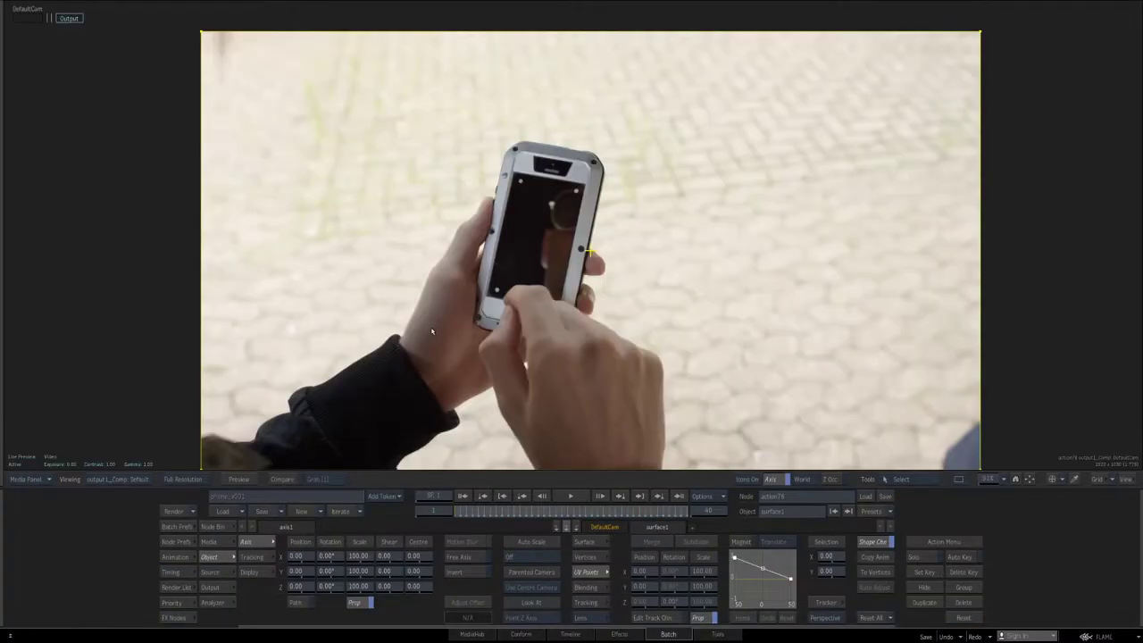
pyautogui.moveTo(462, 349)
pyautogui.mouseDown()
pyautogui.moveTo(465, 328)
pyautogui.moveTo(453, 331)
pyautogui.mouseUp()
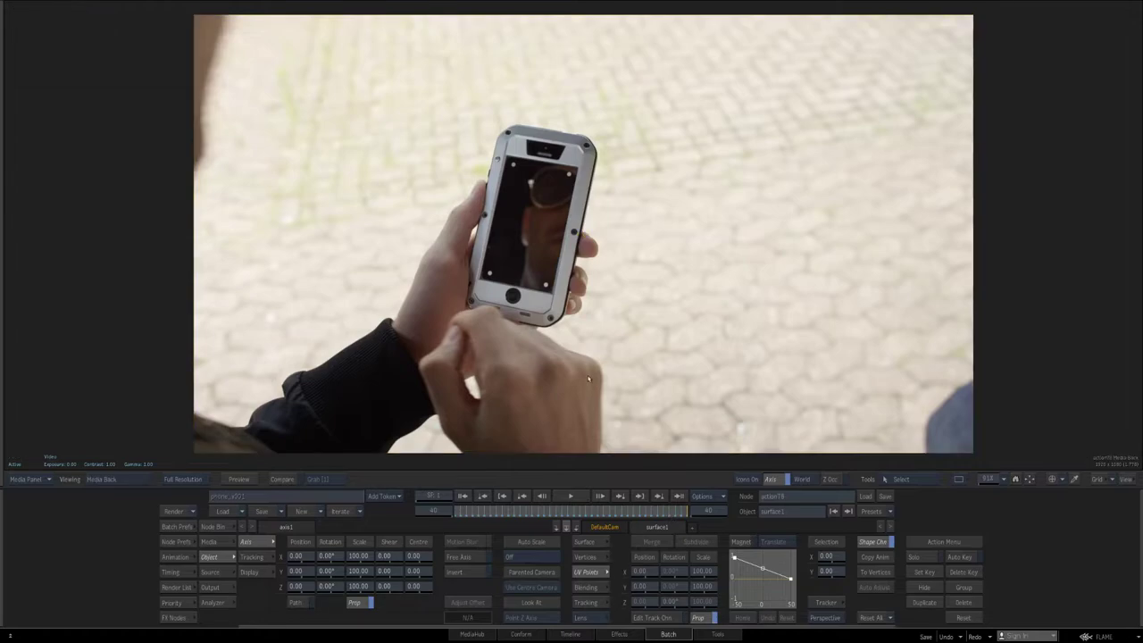
pyautogui.press('F2')
pyautogui.press('F4')
pyautogui.press('F2')
pyautogui.press('F4')
pyautogui.press('F2')
pyautogui.press('F4')
pyautogui.moveTo(686, 514); pyautogui.dragTo(716, 498)
pyautogui.press('F2')
pyautogui.press('F4')
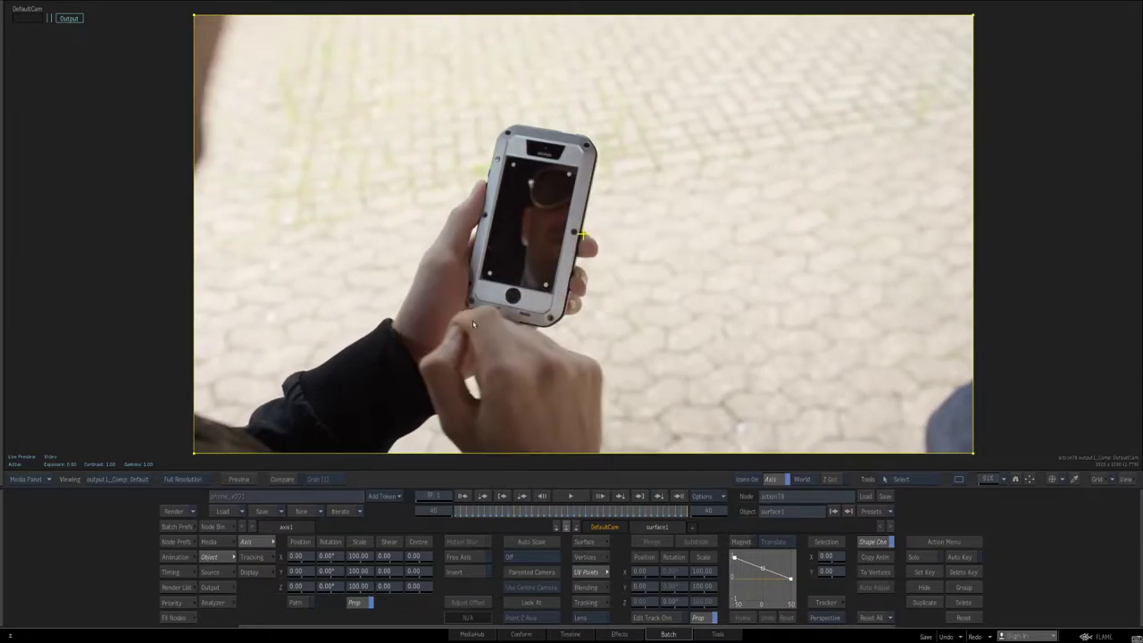
# - Duplicate the Action node with its connections kept and place the copy beside the original in the batch schematic
pyautogui.press('Escape')
pyautogui.moveTo(506, 296); pyautogui.dragTo(495, 312)
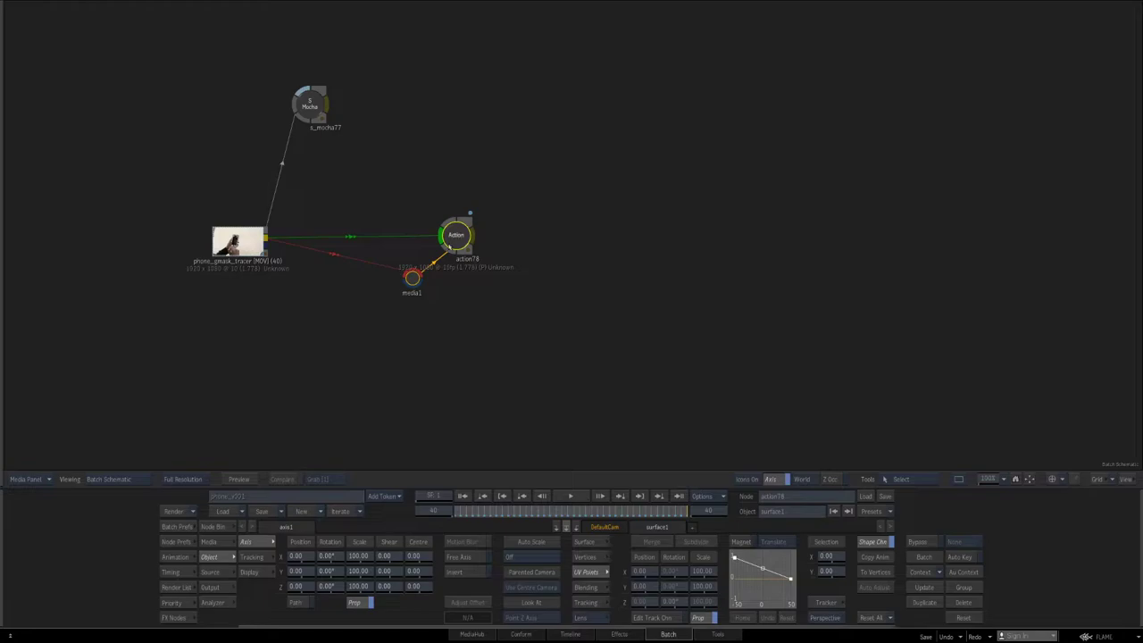
pyautogui.rightClick(461, 241)
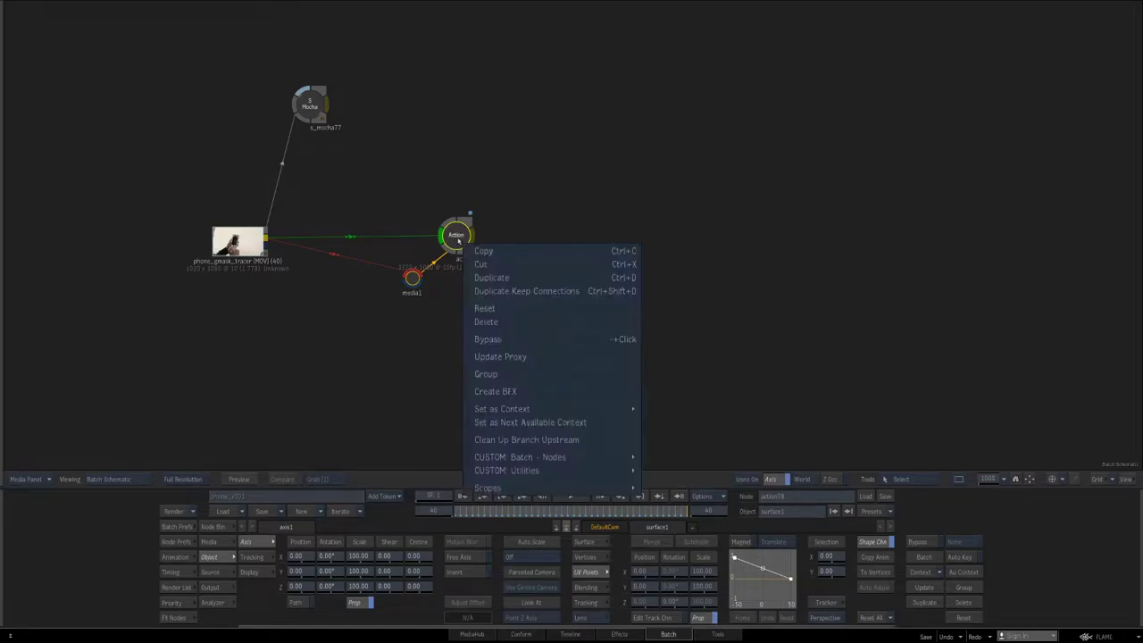
pyautogui.click(500, 291)
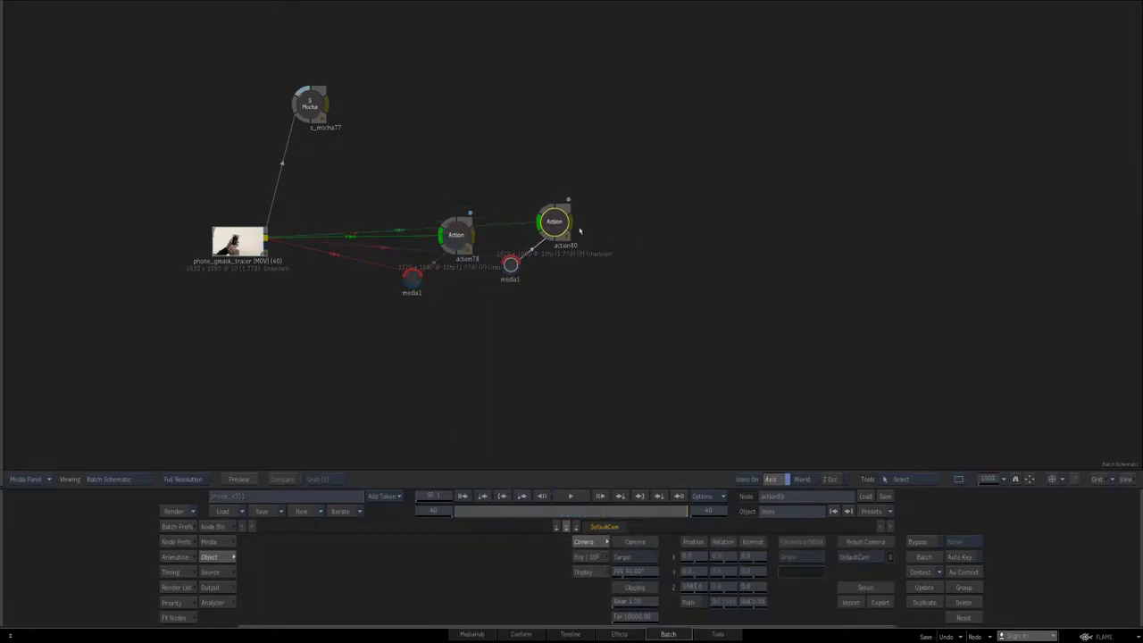
pyautogui.moveTo(534, 319); pyautogui.dragTo(534, 322)
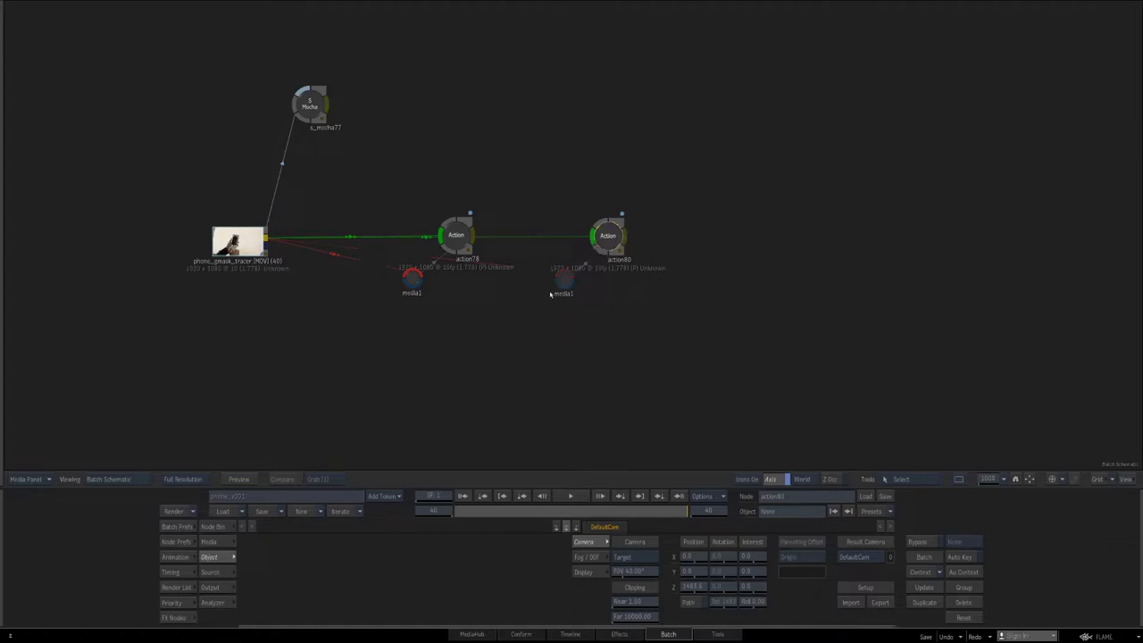
# - Disconnect the duplicated Action's media1 input and feed it from the first Action's output, moving the first Action lower
pyautogui.moveTo(560, 284); pyautogui.dragTo(568, 291)
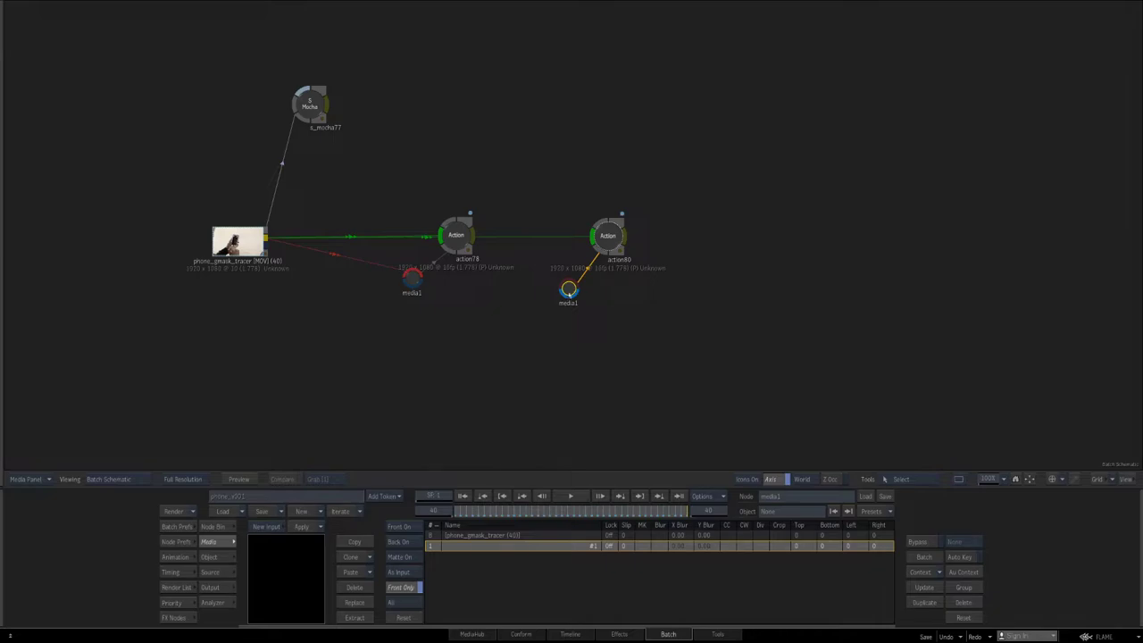
pyautogui.moveTo(569, 295); pyautogui.dragTo(476, 249)
pyautogui.moveTo(381, 204); pyautogui.dragTo(459, 275)
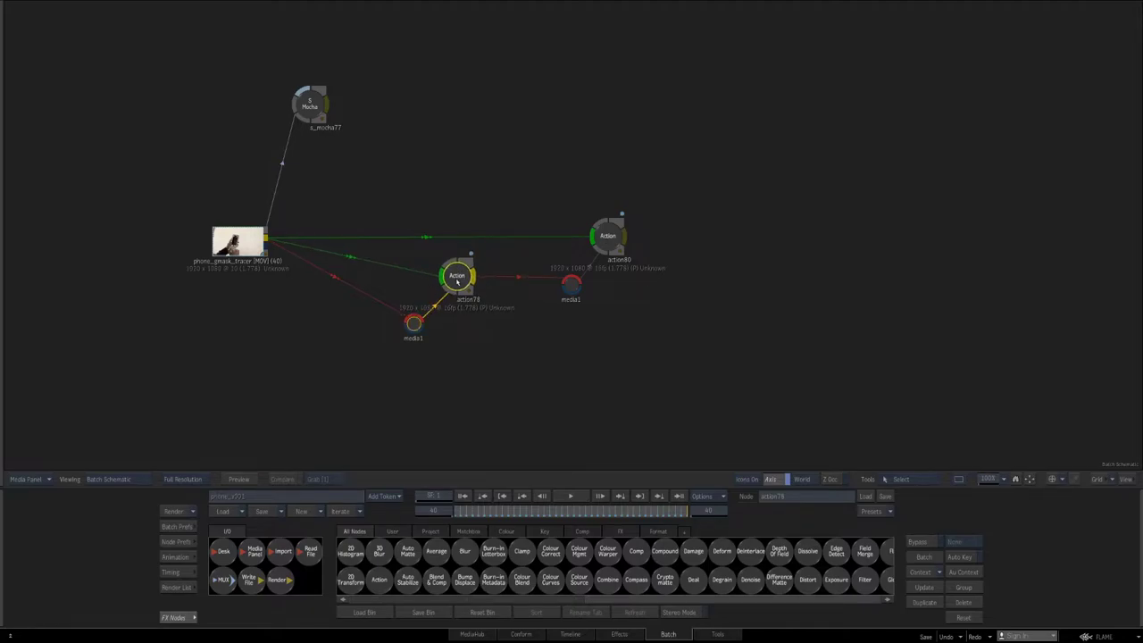
# - In the duplicated Action, transfer the surface's tracking from UV points to vertices and reset the UV points
pyautogui.click(611, 235)
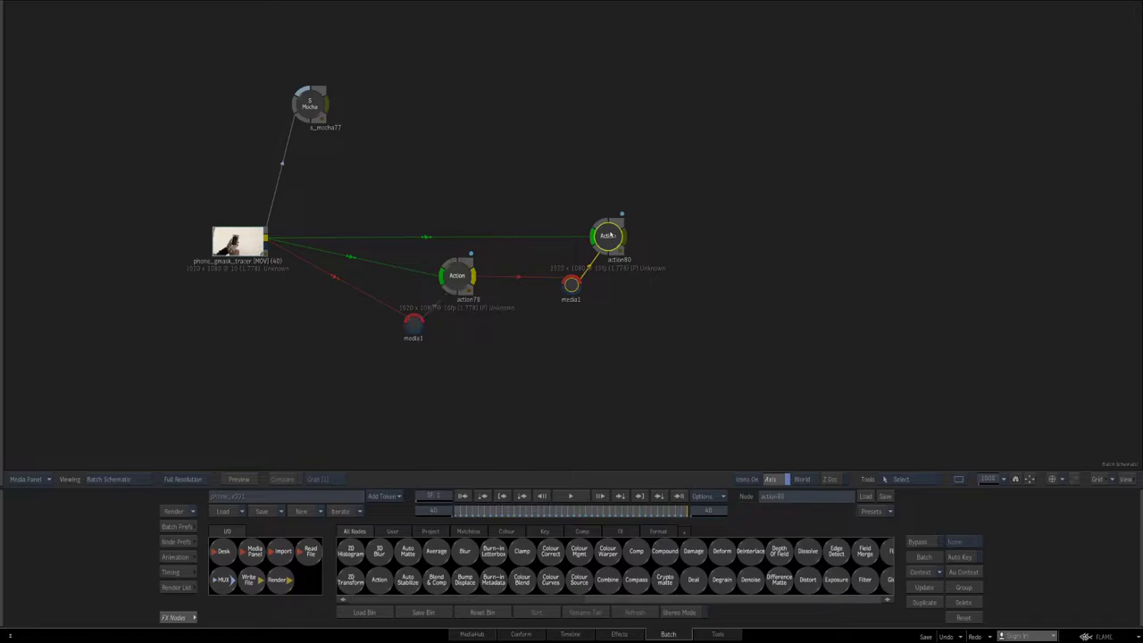
pyautogui.doubleClick(596, 251)
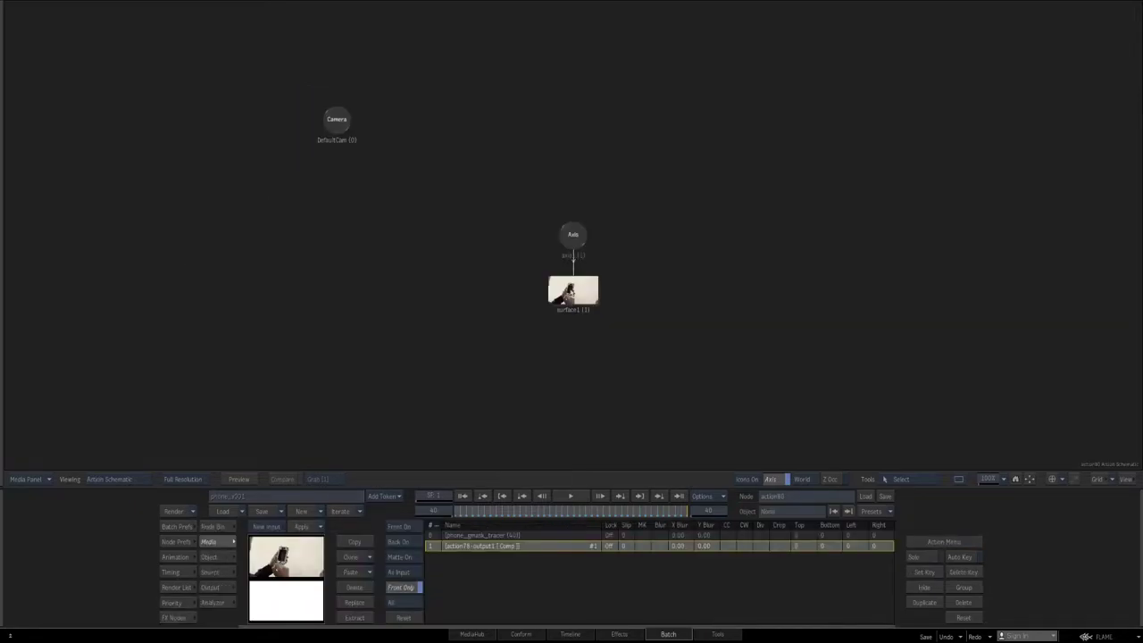
pyautogui.doubleClick(572, 291)
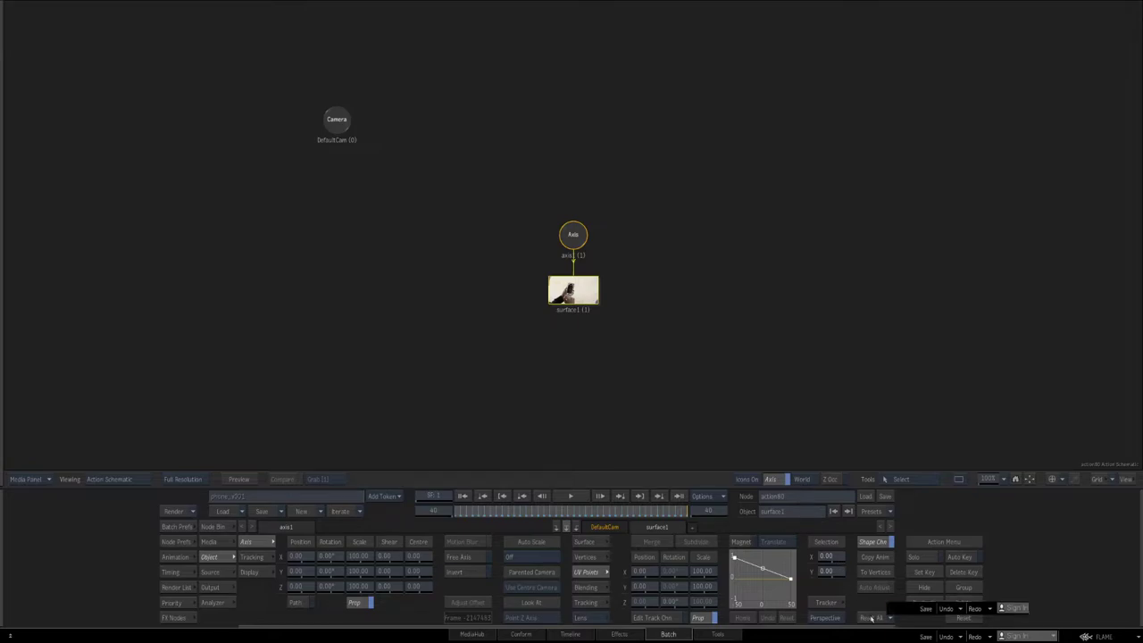
pyautogui.click(869, 619)
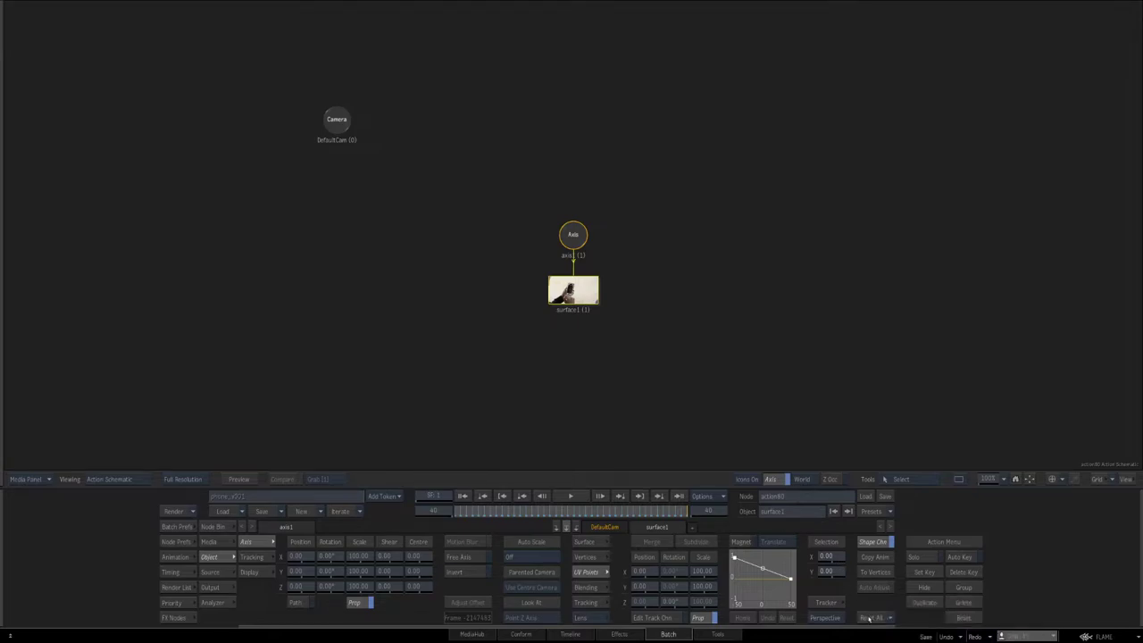
# - Scrub through the duplicated Action's output and compare it with the original back footage to check the inverted stabilization
pyautogui.press('F4')
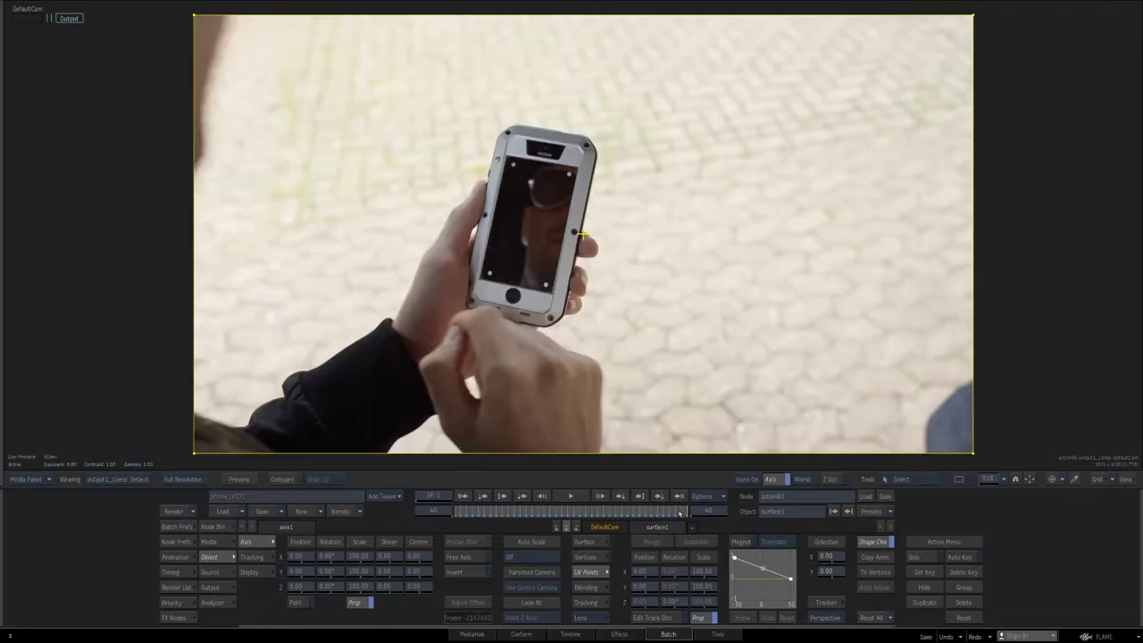
pyautogui.moveTo(680, 513); pyautogui.dragTo(814, 485)
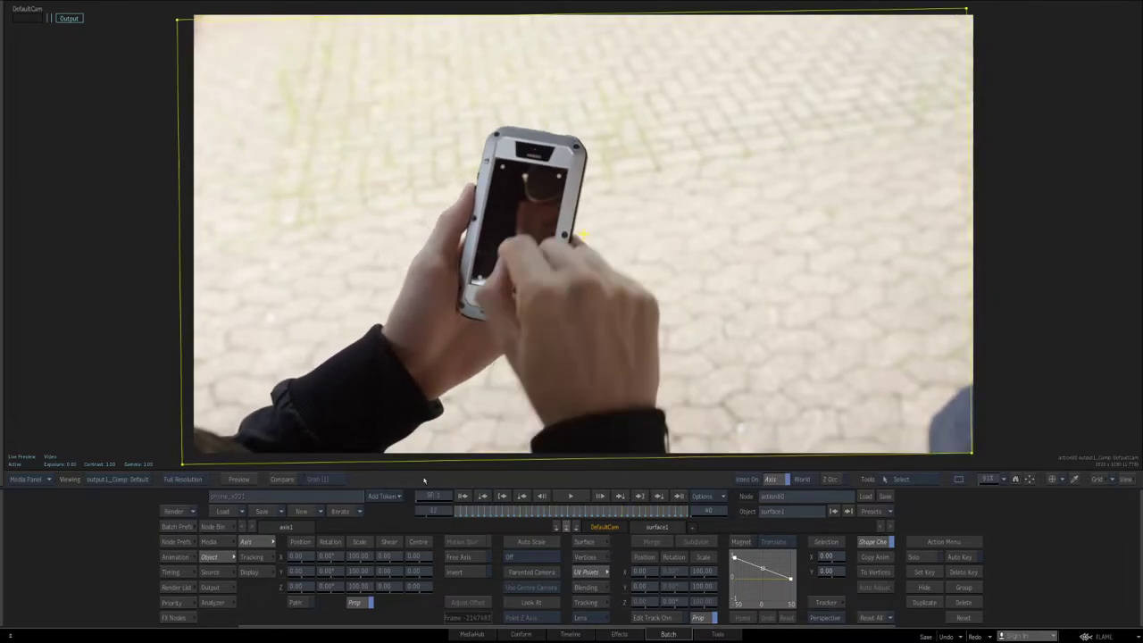
pyautogui.moveTo(424, 480); pyautogui.dragTo(400, 478)
pyautogui.press('F2')
pyautogui.press('F4')
pyautogui.press('F2')
pyautogui.press('F4')
pyautogui.press('F2')
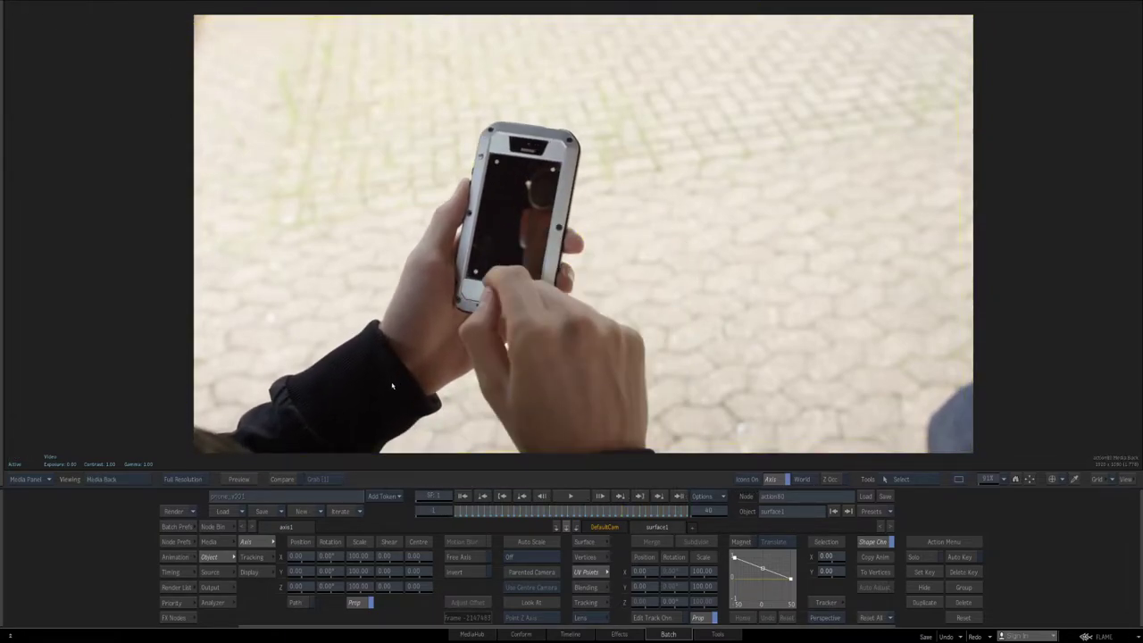
pyautogui.press('F4')
pyautogui.press('F2')
pyautogui.press('F4')
pyautogui.press('F2')
pyautogui.press('F4')
pyautogui.press('F2')
pyautogui.press('F4')
pyautogui.moveTo(479, 514); pyautogui.dragTo(737, 476)
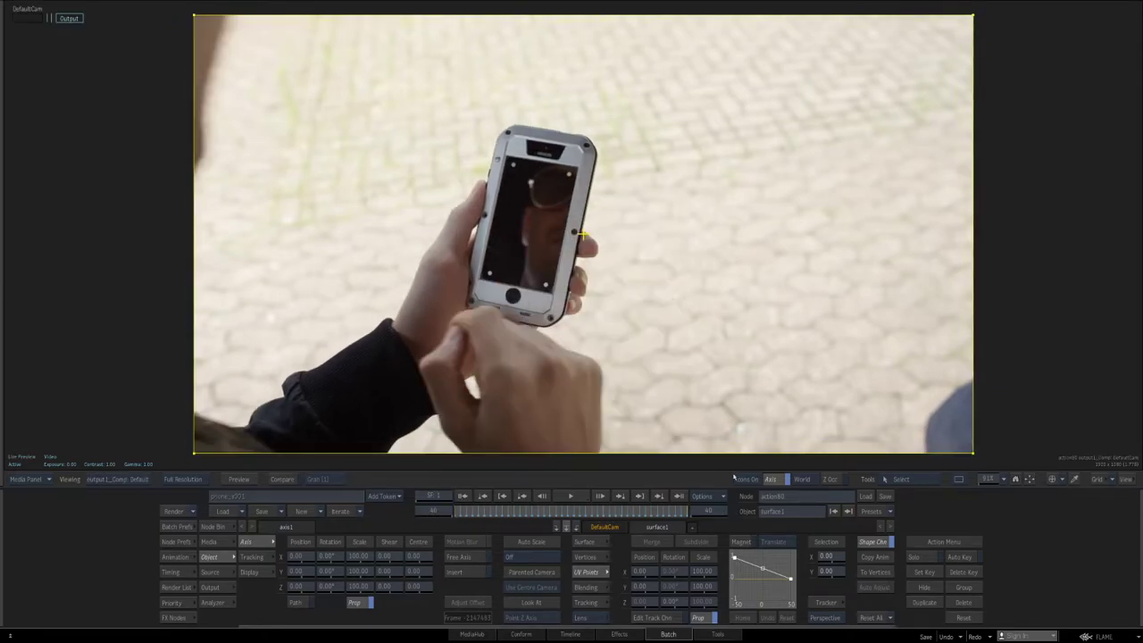
pyautogui.press('F2')
pyautogui.press('F4')
pyautogui.moveTo(673, 510); pyautogui.dragTo(609, 511)
# - Make room between the two Actions, insert a Paint node on the link into the second Action's media, and open it
pyautogui.press('Escape')
pyautogui.moveTo(542, 194); pyautogui.dragTo(641, 306)
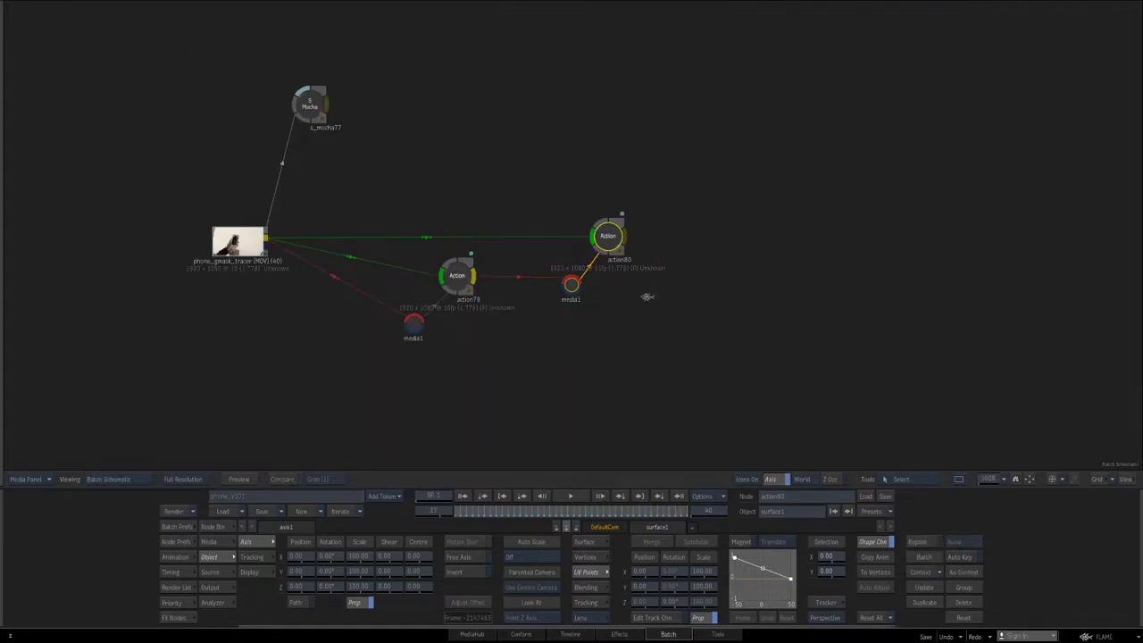
pyautogui.moveTo(608, 236); pyautogui.dragTo(663, 236)
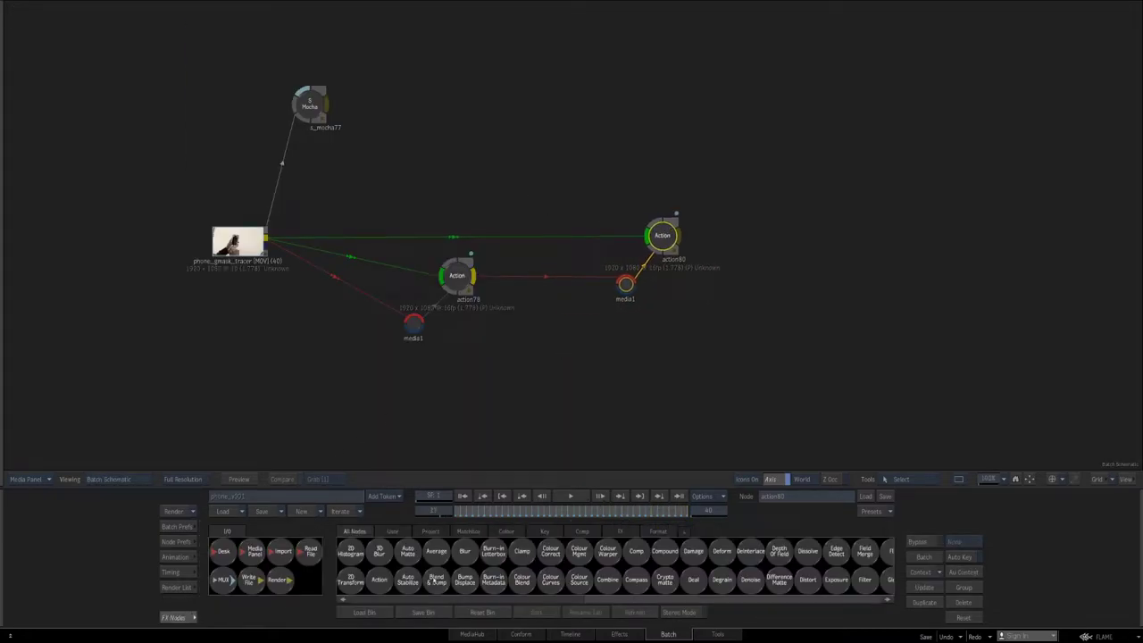
pyautogui.press('p')
pyautogui.moveTo(629, 585); pyautogui.dragTo(550, 288)
pyautogui.doubleClick(549, 287)
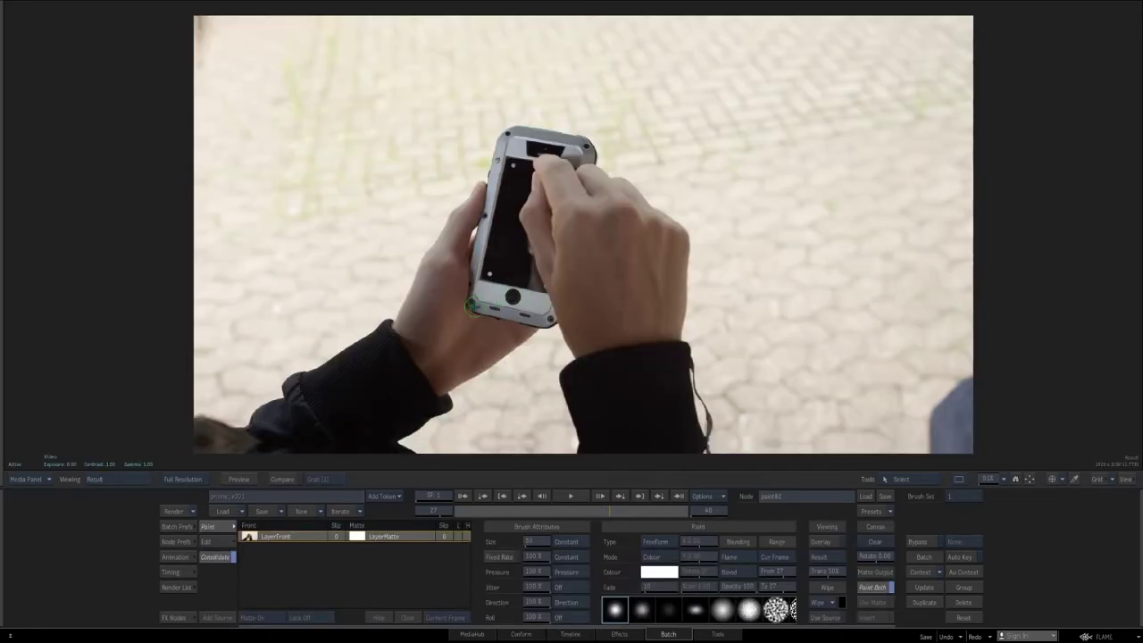
# - Go to frame 40 in the Paint node and set up a freeform brush in Rec Clone mode
pyautogui.moveTo(372, 267); pyautogui.dragTo(227, 277)
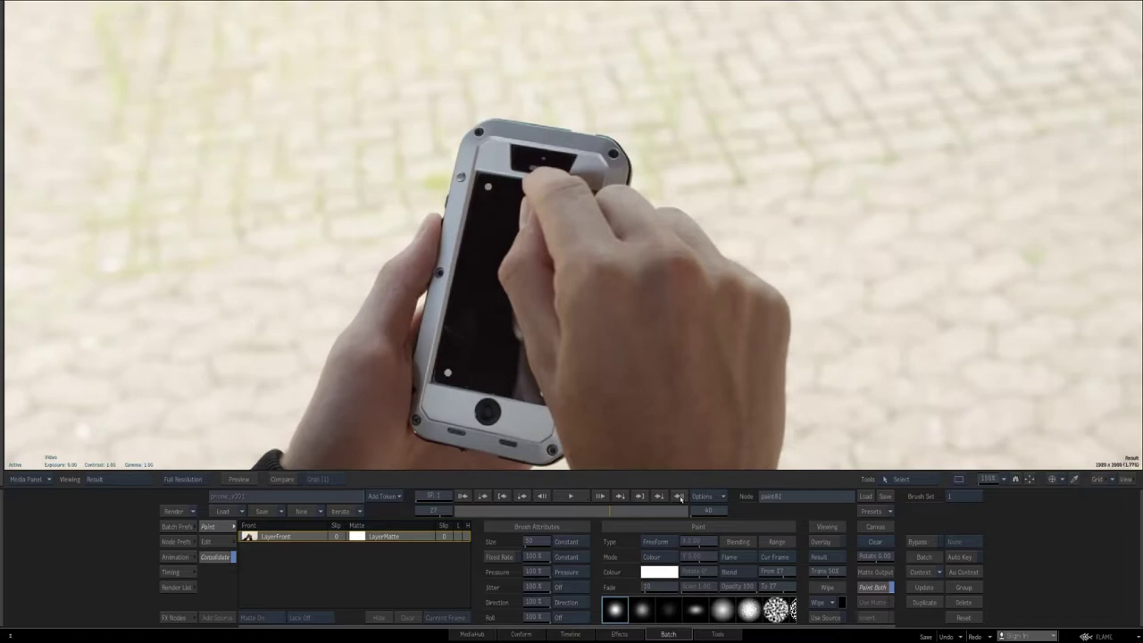
pyautogui.click(680, 497)
pyautogui.moveTo(502, 260); pyautogui.dragTo(406, 279)
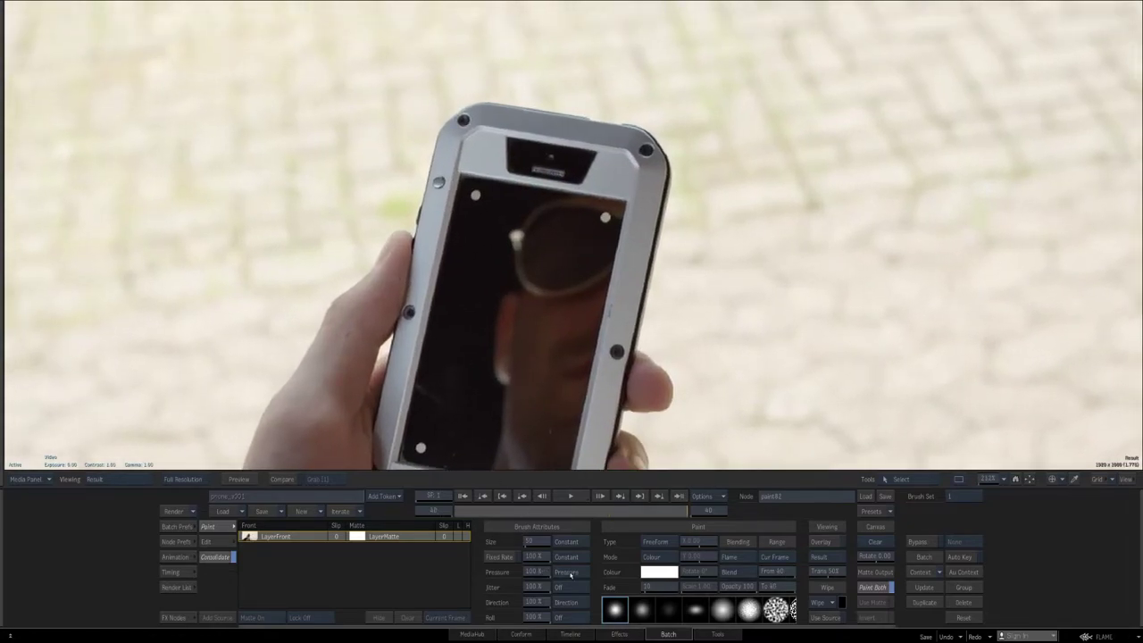
pyautogui.click(571, 572)
pyautogui.click(576, 581)
pyautogui.click(659, 556)
pyautogui.click(670, 543)
# - Clone clean screen area over the two upper tracking markers on the phone's screen
pyautogui.moveTo(519, 289); pyautogui.dragTo(504, 265)
pyautogui.moveTo(469, 223); pyautogui.dragTo(477, 192)
pyautogui.moveTo(585, 216); pyautogui.dragTo(605, 220)
# - Extend the frame range of both existing clone strokes from the current frame to the whole sequence
pyautogui.click(206, 541)
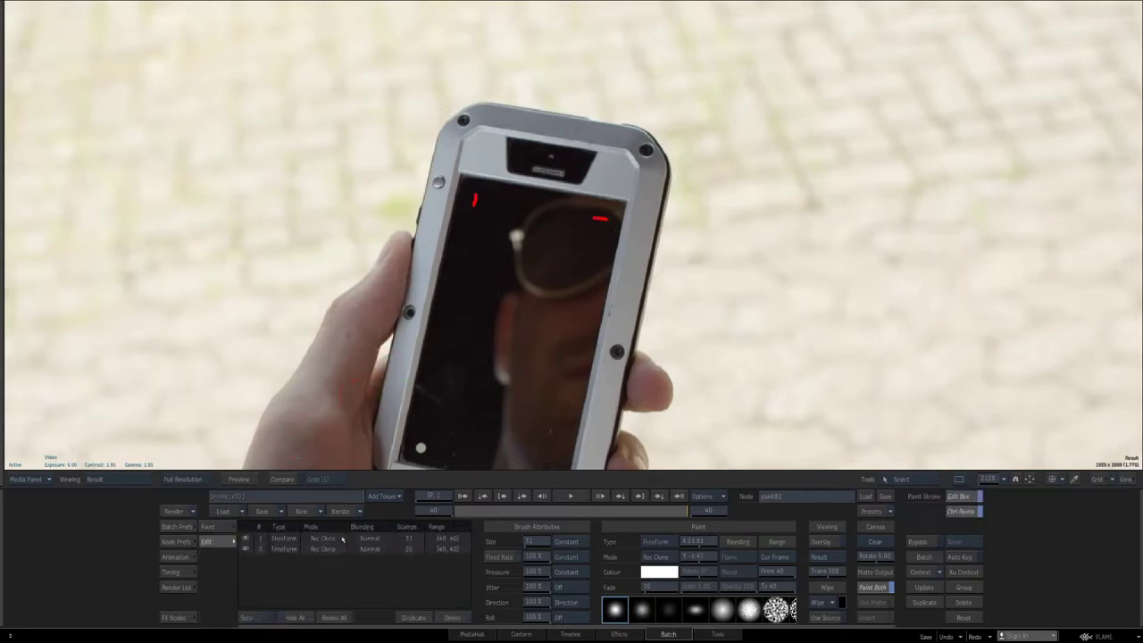
pyautogui.click(775, 556)
pyautogui.click(782, 545)
pyautogui.click(451, 549)
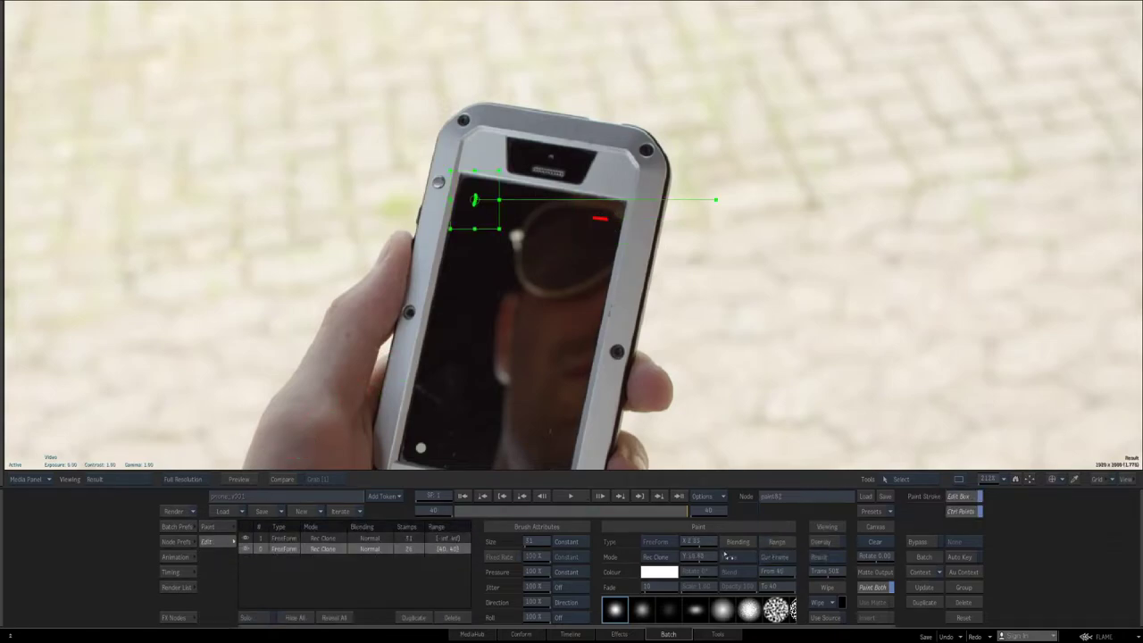
pyautogui.click(775, 557)
pyautogui.click(782, 544)
# - Return to painting, set new strokes to cover the whole sequence, and clone out the lower-left screen marker
pyautogui.click(208, 527)
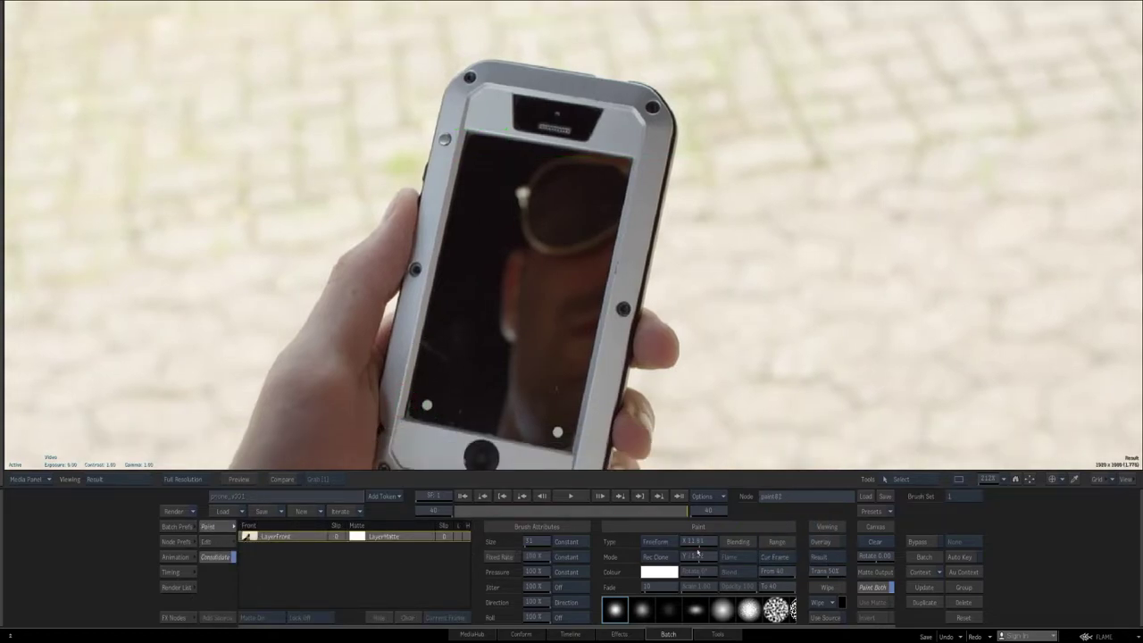
pyautogui.click(775, 556)
pyautogui.click(795, 544)
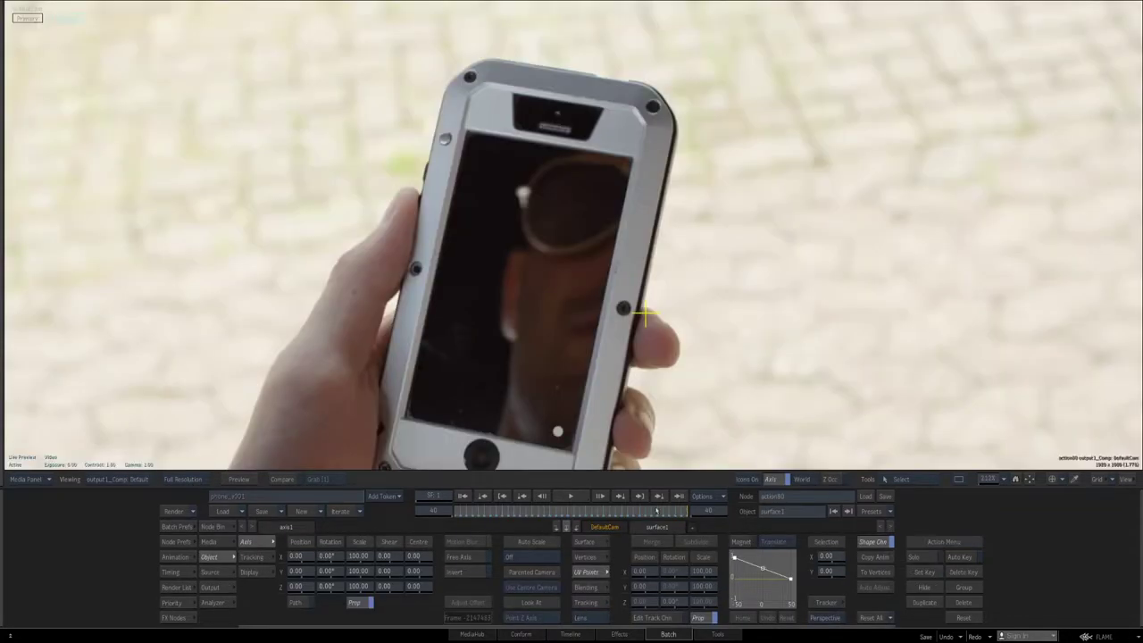
# - Scrub the second Action's result back to frame 1, inspect the painted phone in the full frame, and return to the Batch schematic
pyautogui.moveTo(566, 510); pyautogui.dragTo(401, 493)
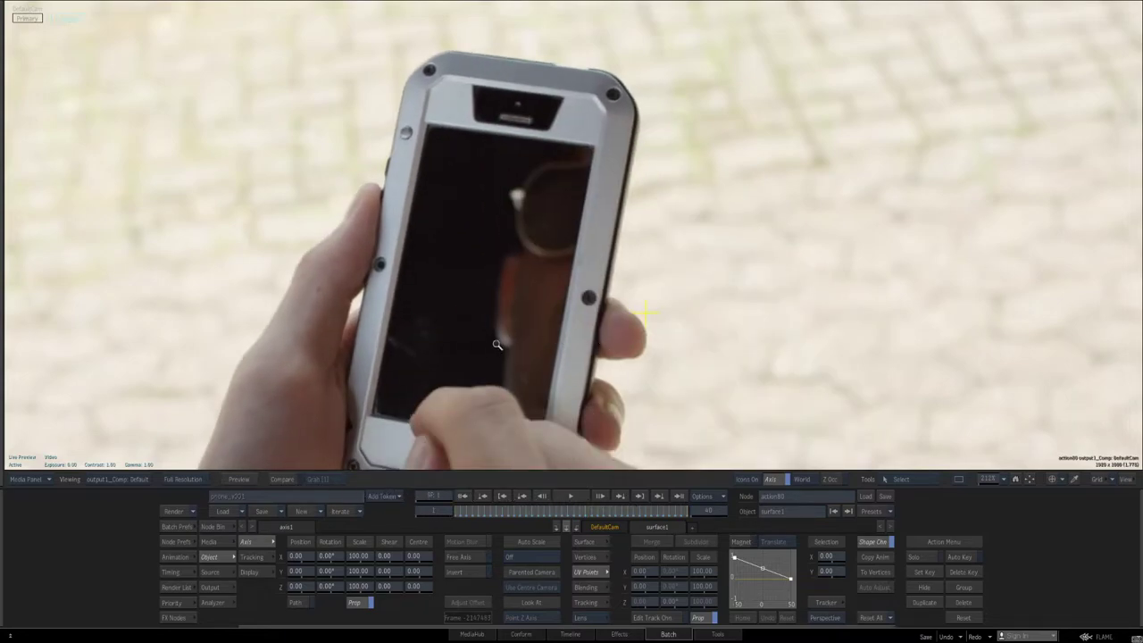
pyautogui.moveTo(497, 345); pyautogui.dragTo(151, 339)
pyautogui.moveTo(527, 305); pyautogui.dragTo(259, 296)
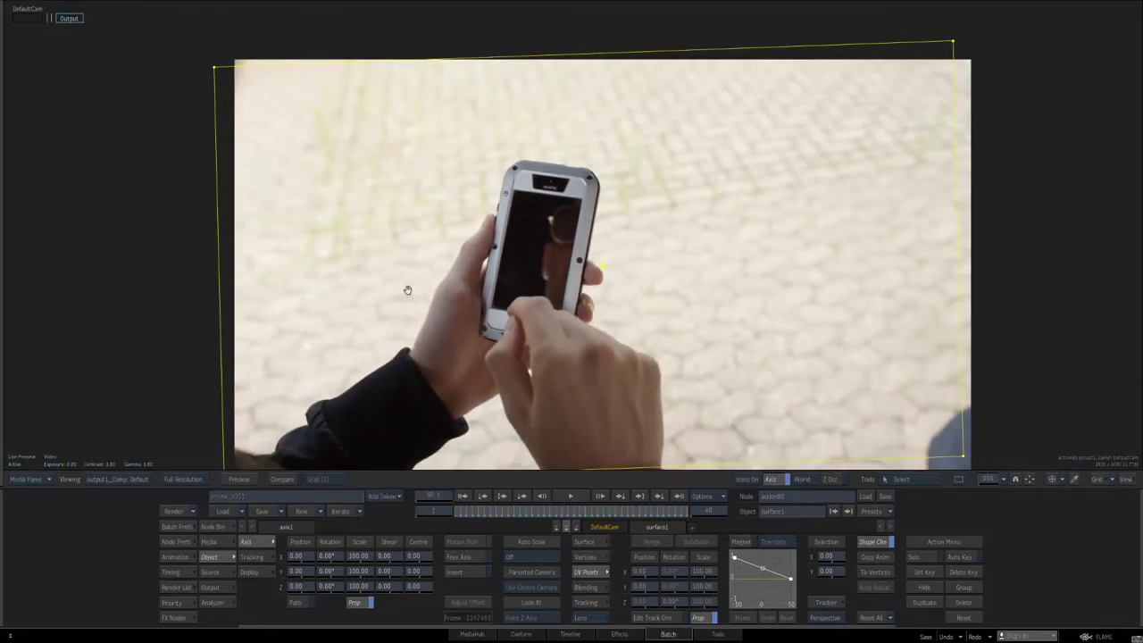
pyautogui.moveTo(408, 290); pyautogui.dragTo(401, 288)
pyautogui.press('Escape')
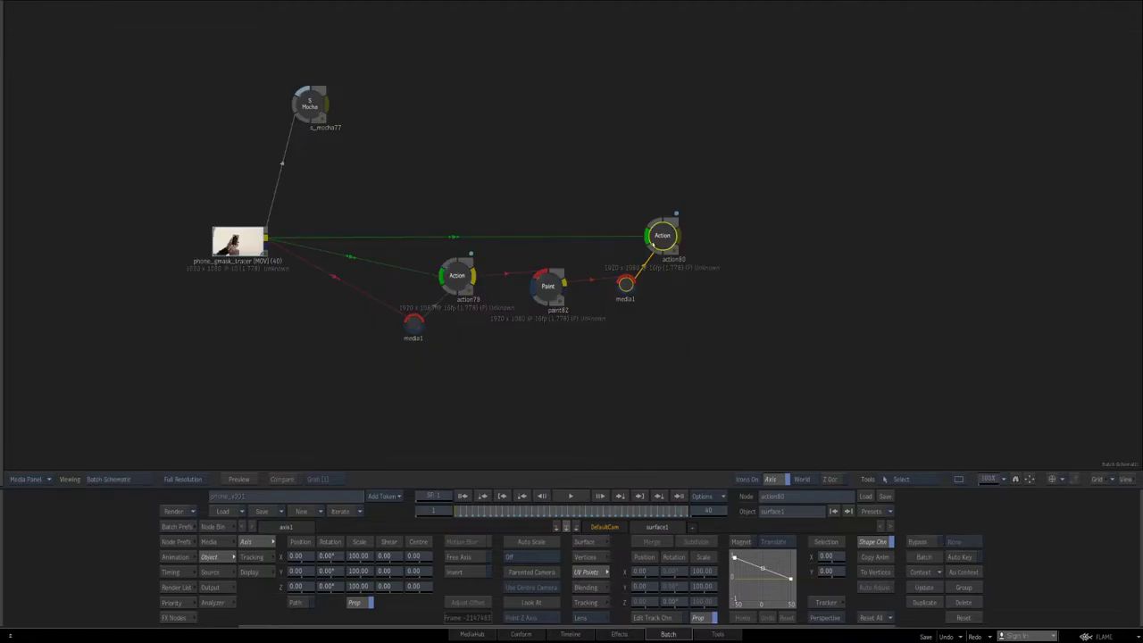
# - Add a second media input to the second Action, place it below the node chain, and feed it from the phone clip
pyautogui.moveTo(663, 236); pyautogui.dragTo(663, 234)
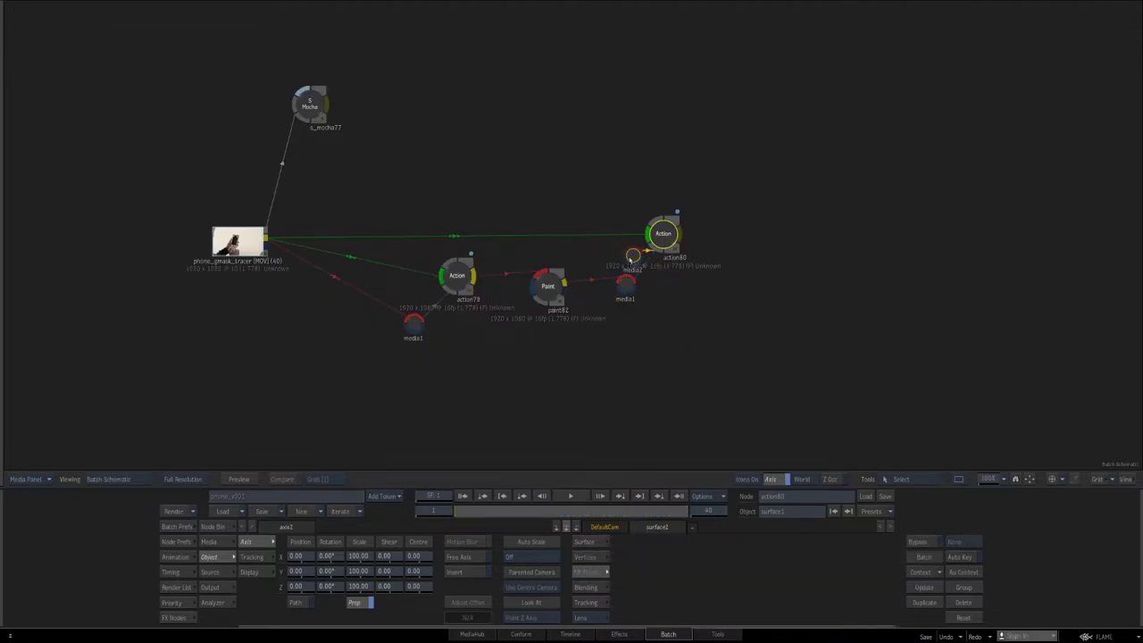
pyautogui.moveTo(634, 259); pyautogui.dragTo(623, 408)
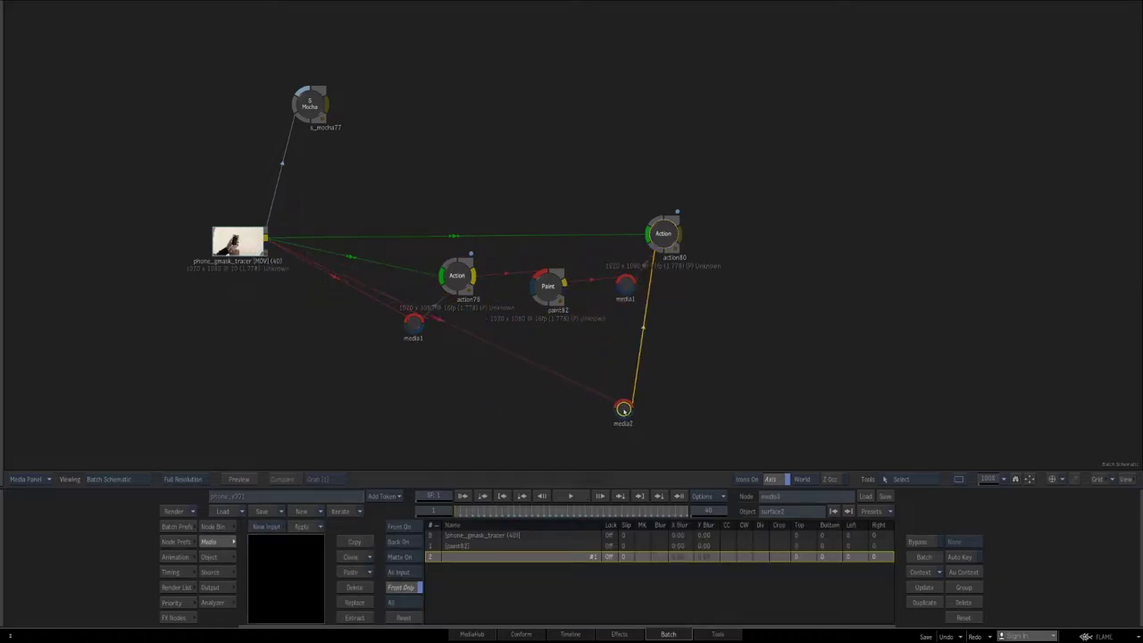
# - Add a Colour Source node beneath the phone clip and set it to SMPTE Bars
pyautogui.click(179, 616)
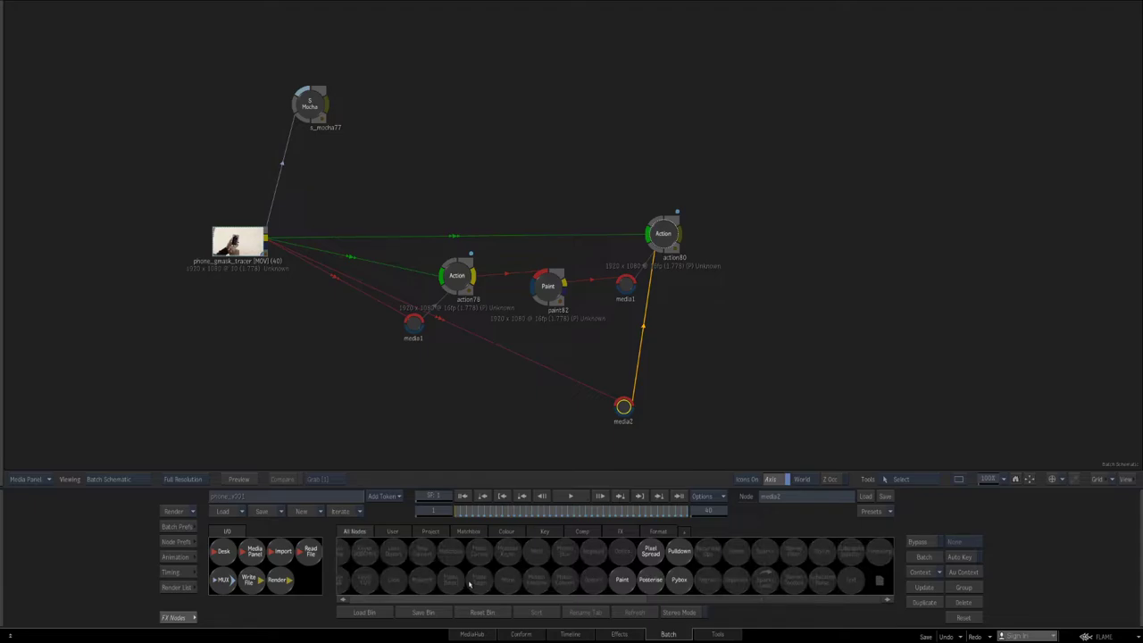
pyautogui.press('c')
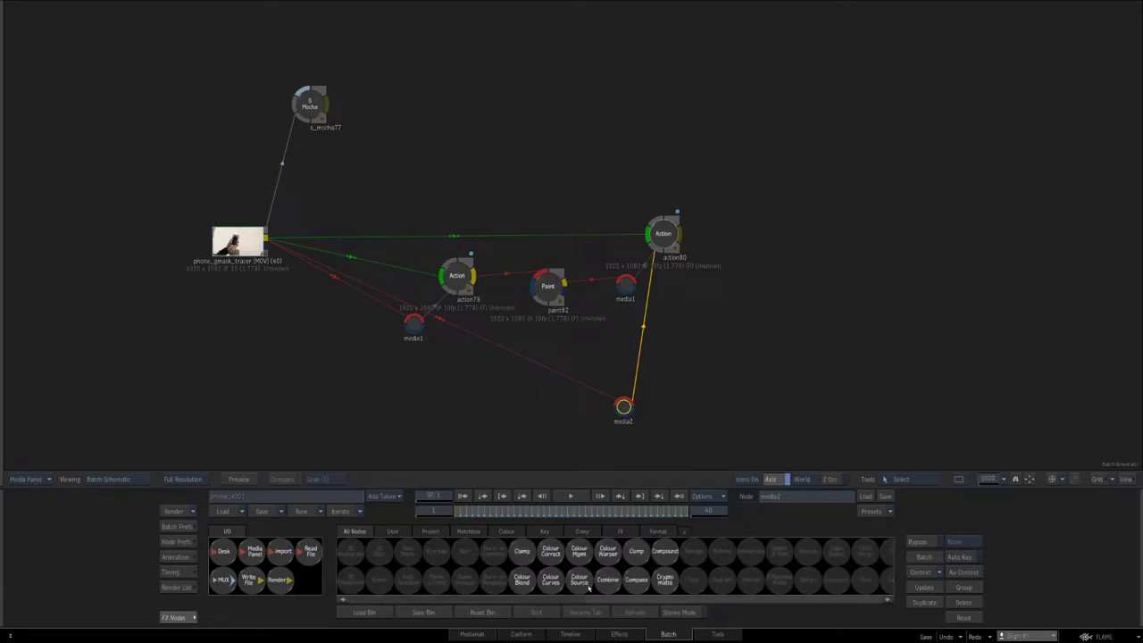
pyautogui.moveTo(588, 586); pyautogui.dragTo(357, 396)
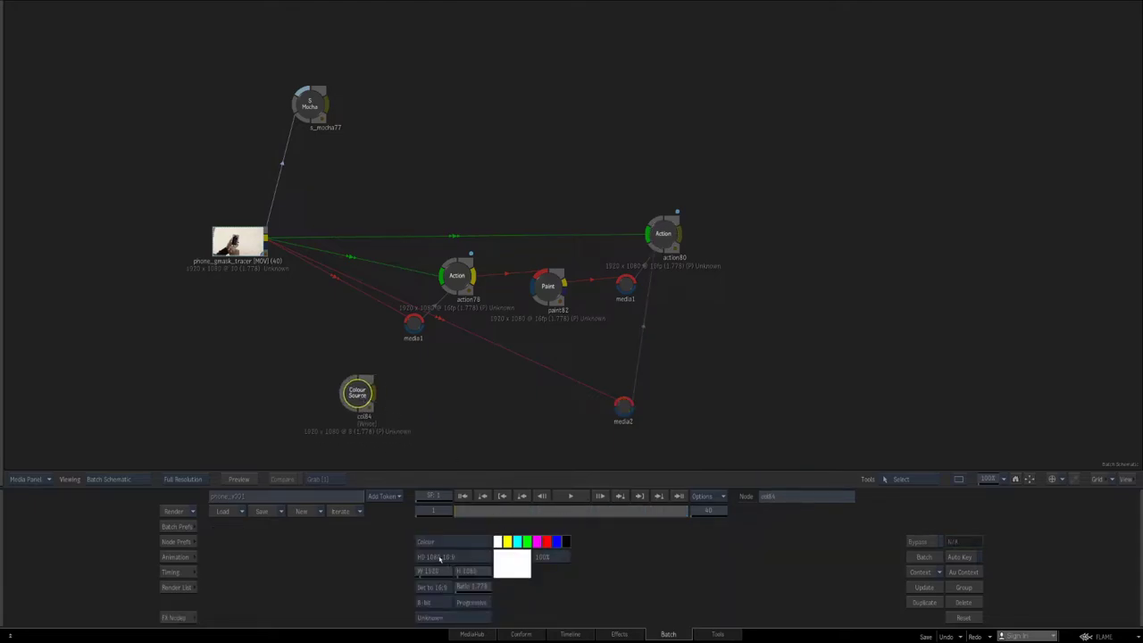
pyautogui.click(439, 559)
pyautogui.click(329, 559)
pyautogui.click(438, 542)
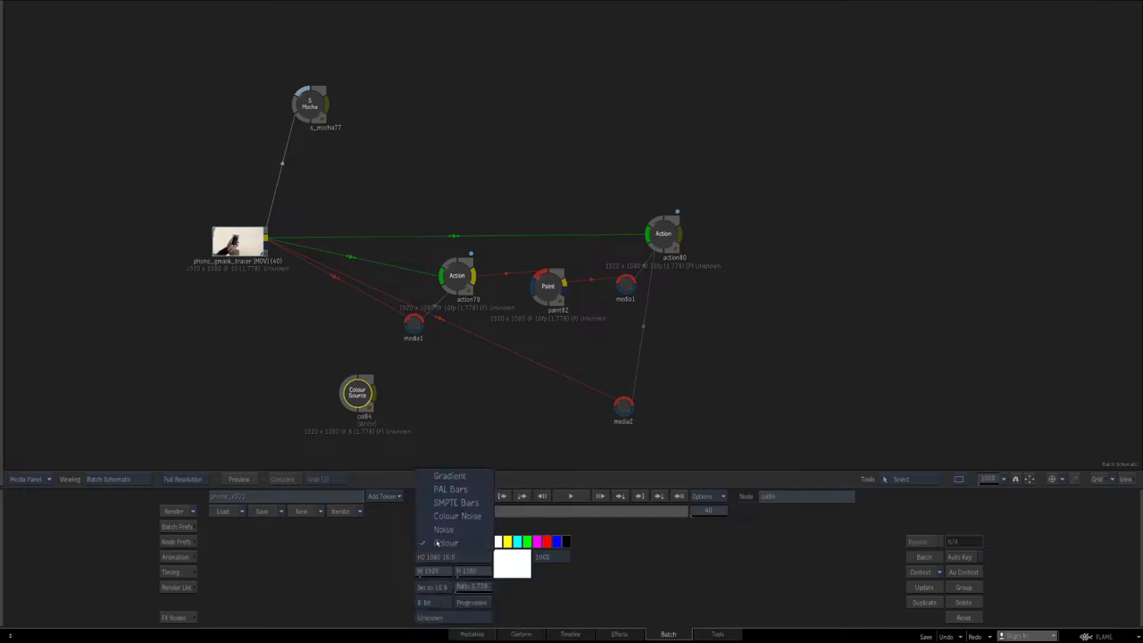
pyautogui.click(451, 503)
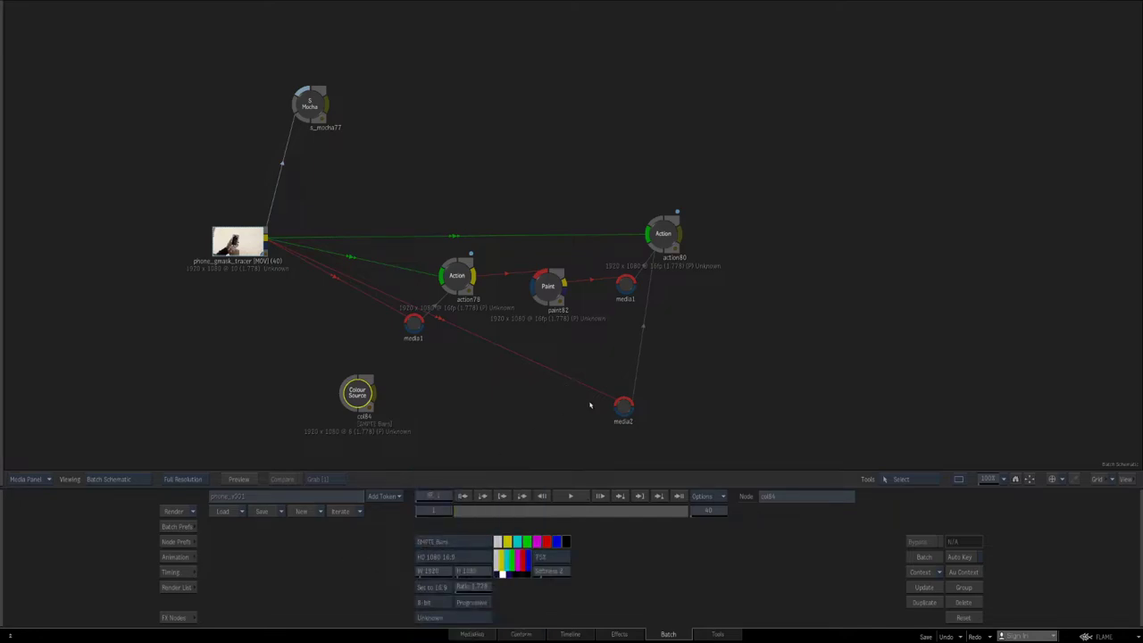
# - Open surface2 in the second Action and change its shape from Flat to Bilinear
pyautogui.click(661, 235)
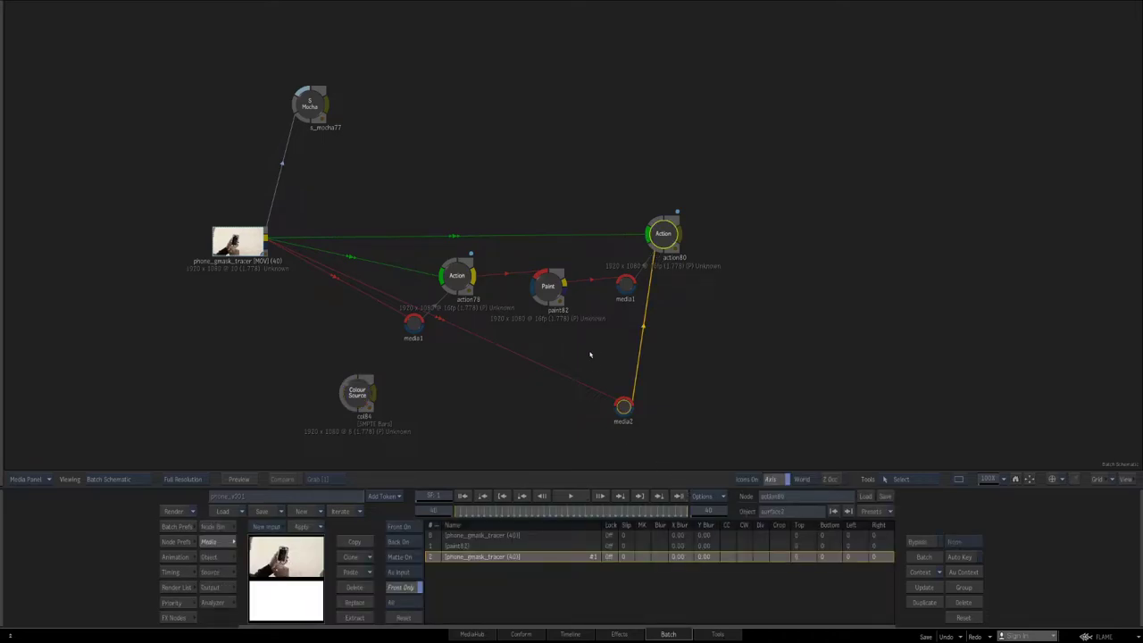
pyautogui.press('Escape')
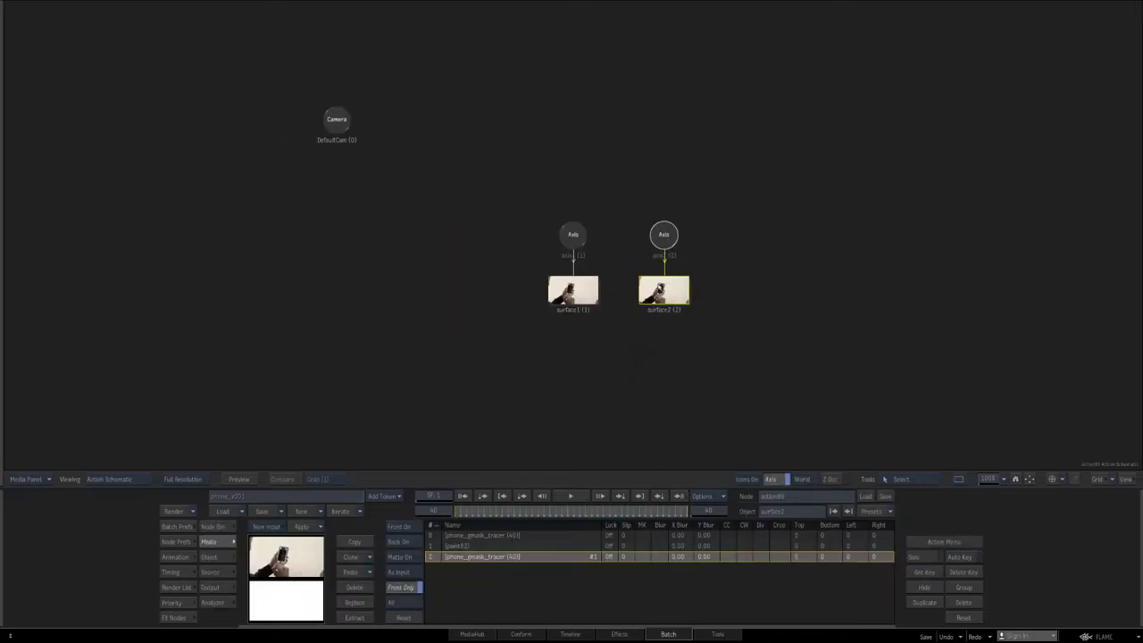
pyautogui.doubleClick(659, 288)
pyautogui.press('F4')
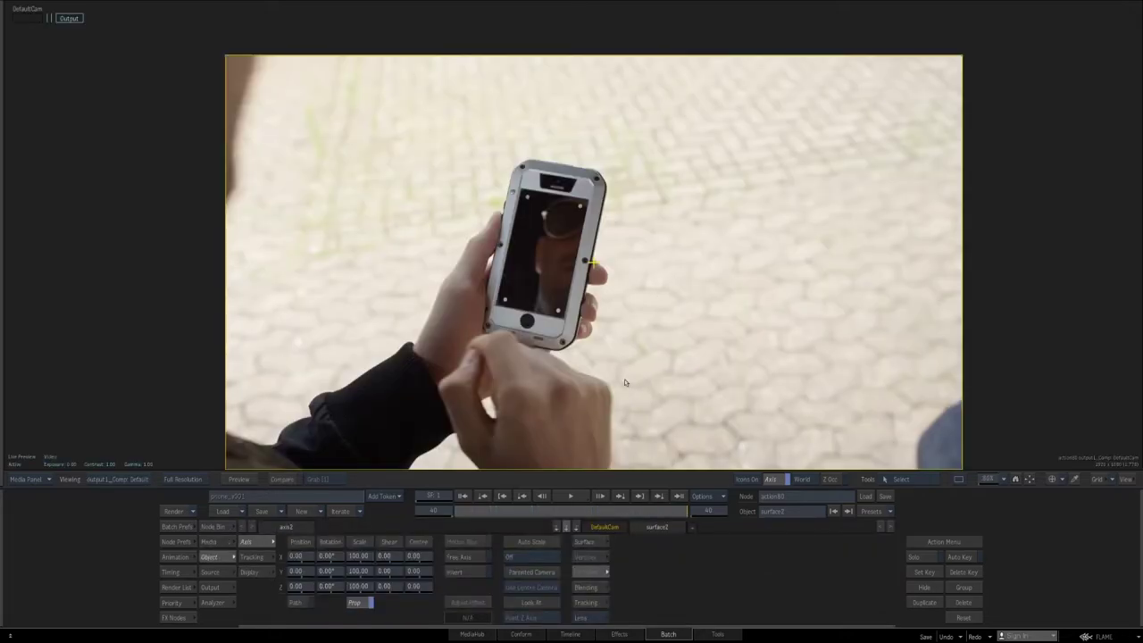
pyautogui.click(586, 540)
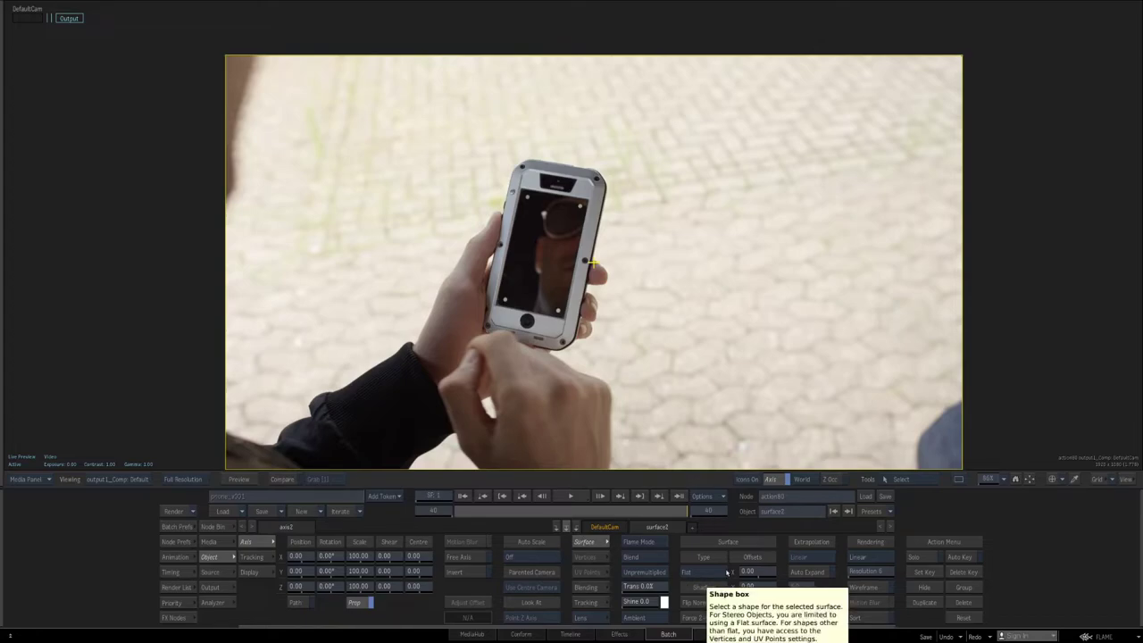
pyautogui.click(728, 571)
pyautogui.click(710, 562)
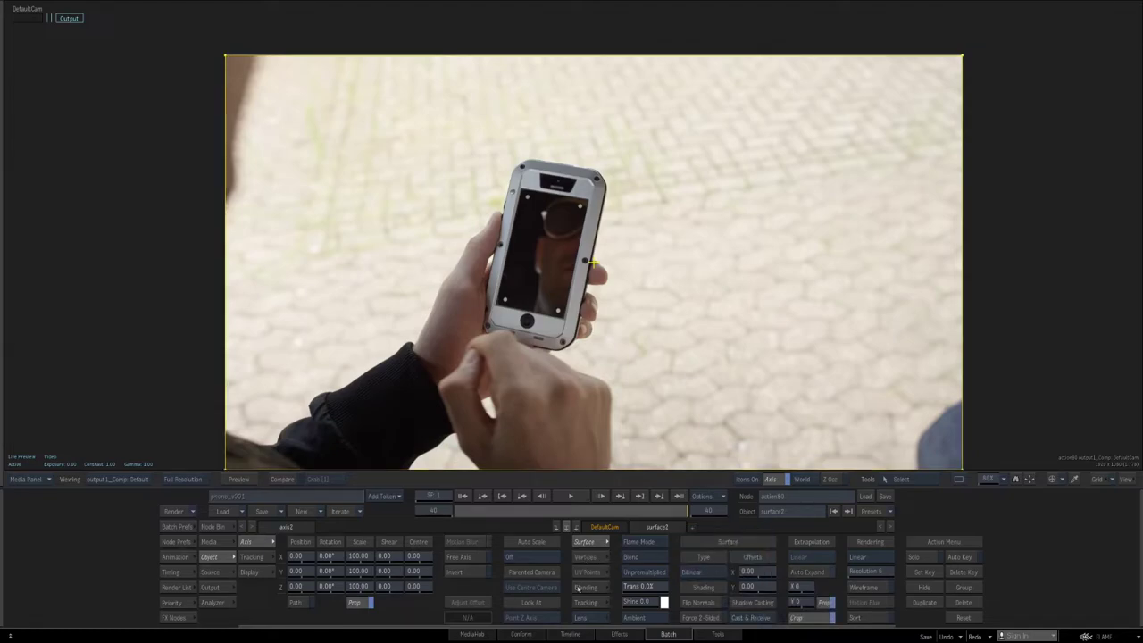
# - Open the tracker for surface2's vertices and load the saved stabilizer setup "phone"
pyautogui.click(586, 558)
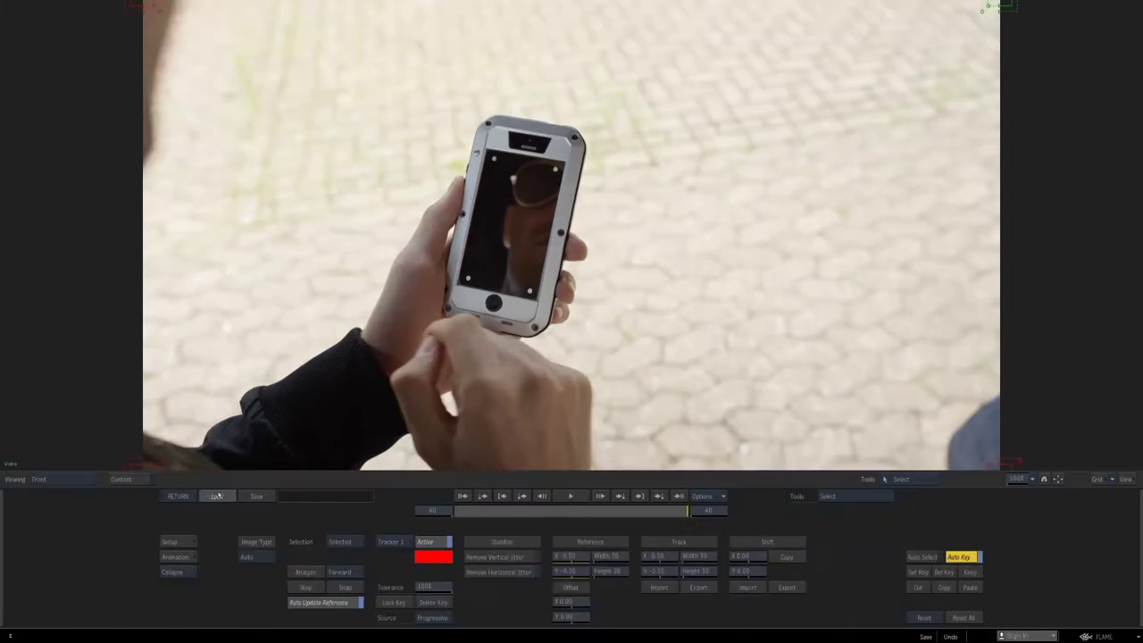
pyautogui.click(216, 497)
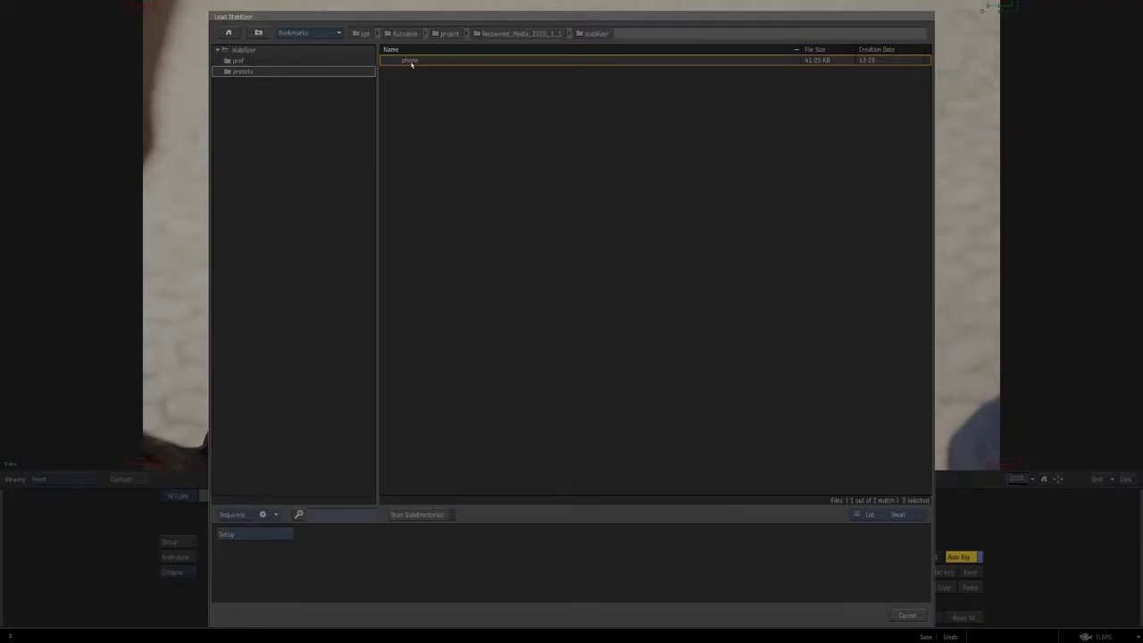
pyautogui.doubleClick(409, 59)
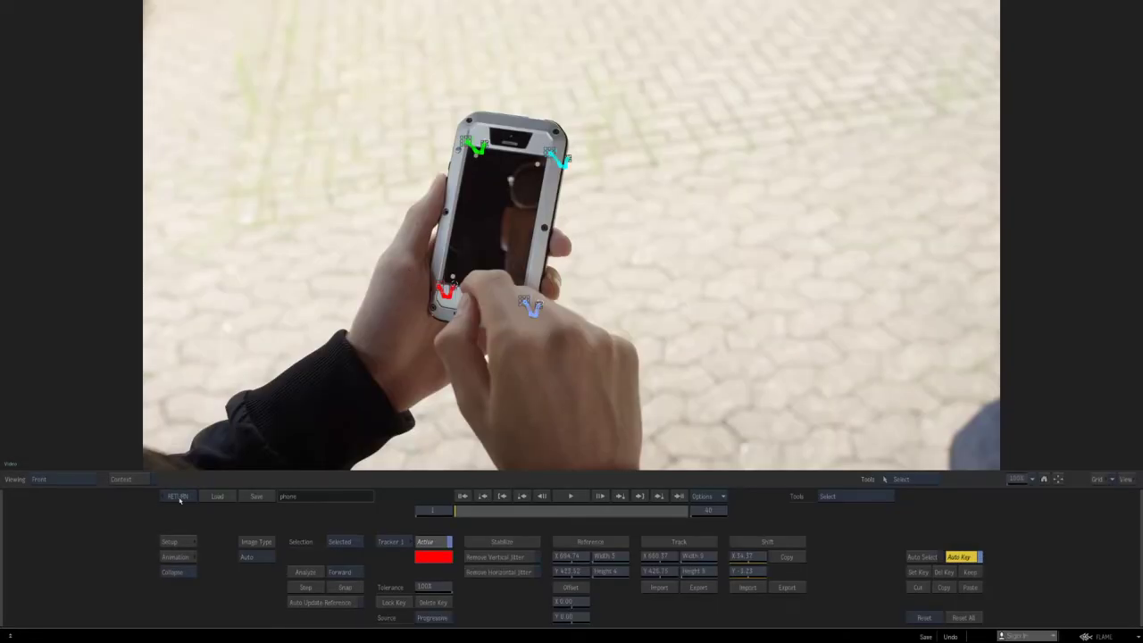
pyautogui.click(178, 498)
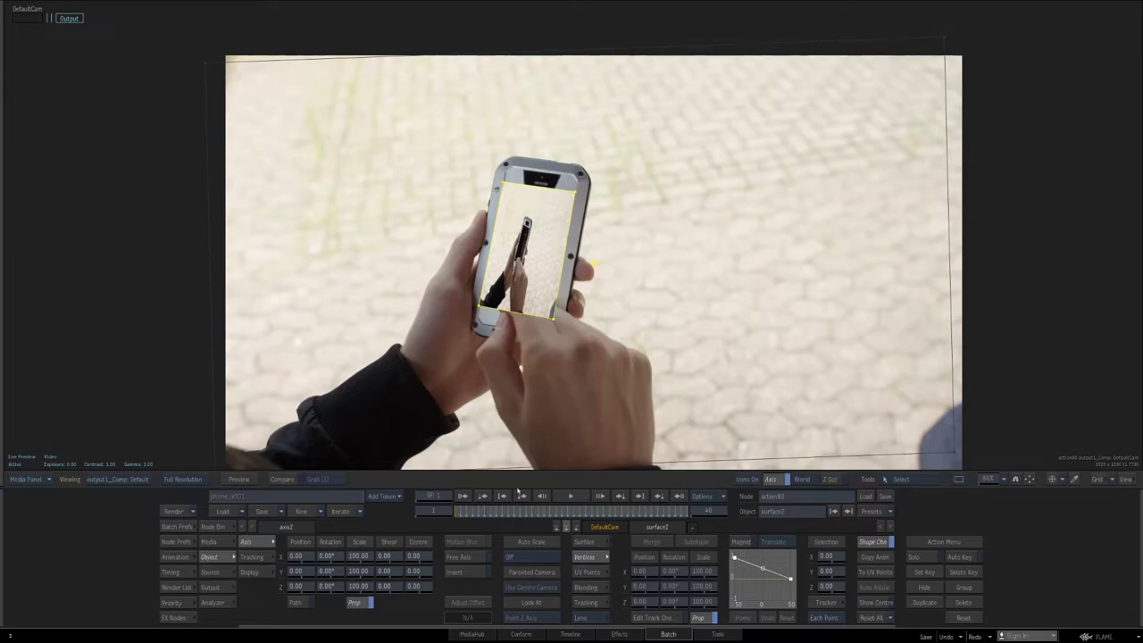
# - Transfer surface2's vertex tracking to its UV points and scrub through the result
pyautogui.moveTo(475, 512); pyautogui.dragTo(599, 511)
pyautogui.click(870, 576)
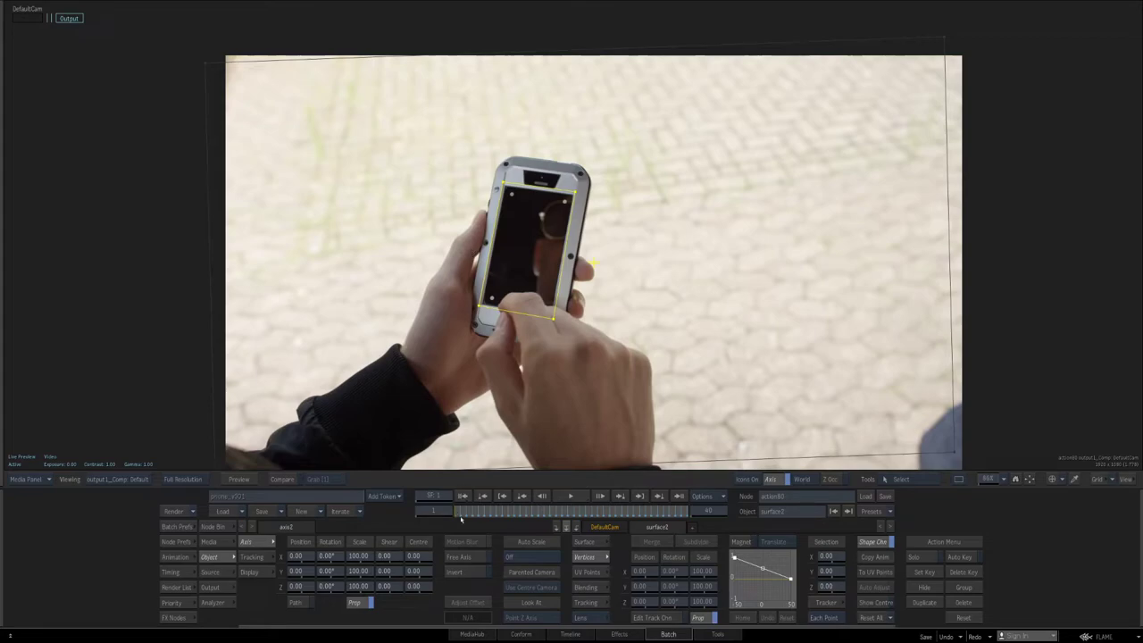
pyautogui.moveTo(461, 515); pyautogui.dragTo(375, 483)
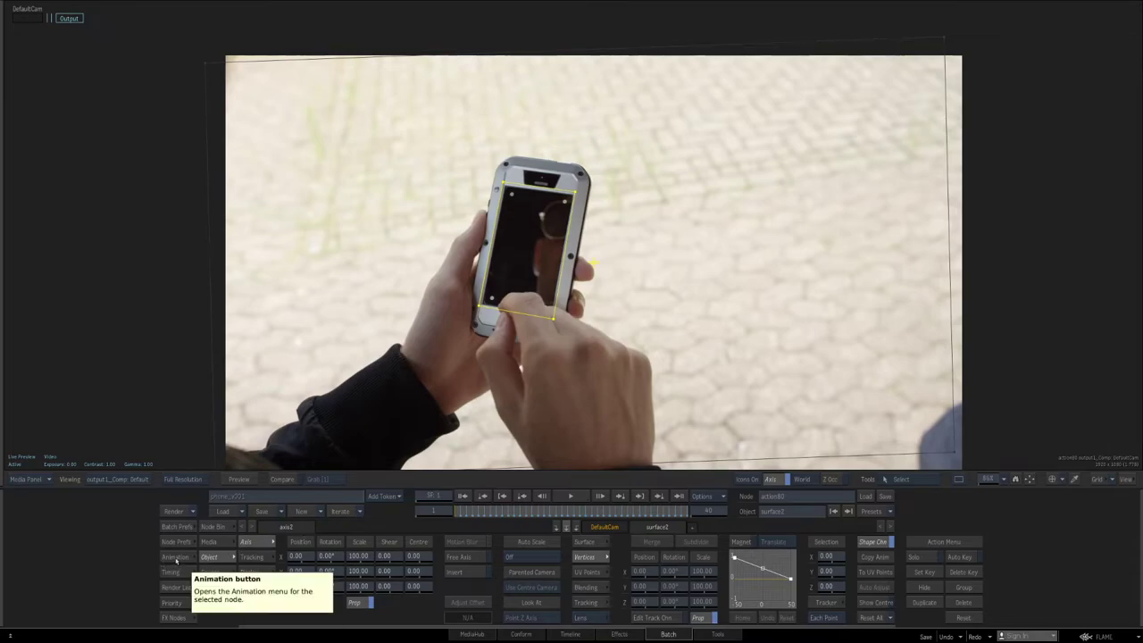
# - At frame 40, clear the animation of surface2's uv_track_shape channel, scrub the result, and return to the Batch schematic
pyautogui.click(177, 557)
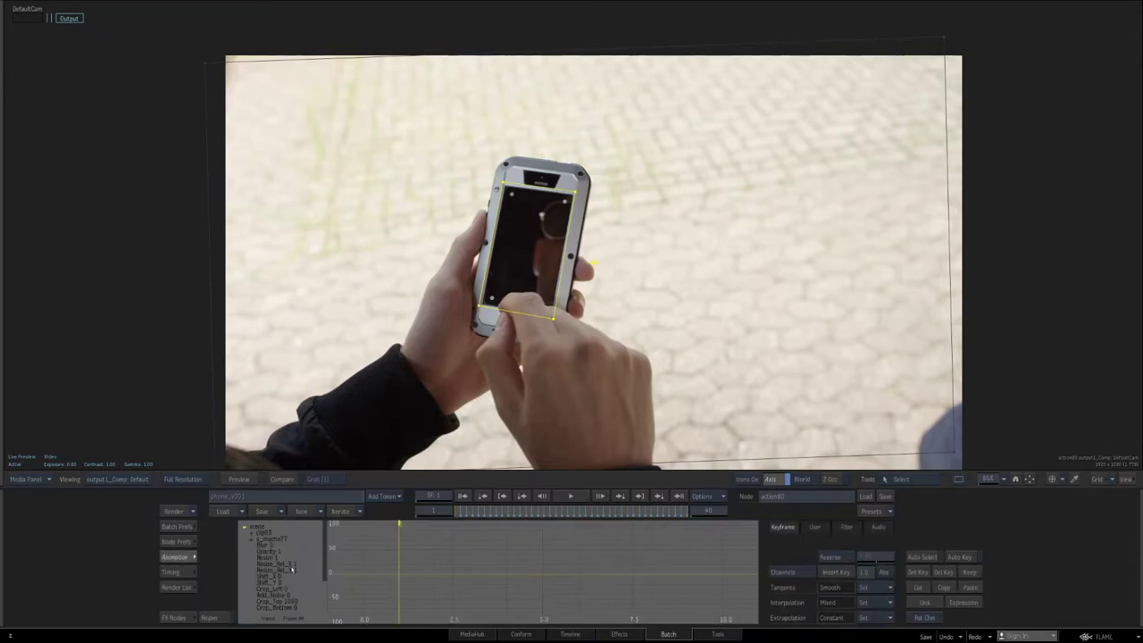
pyautogui.press('f')
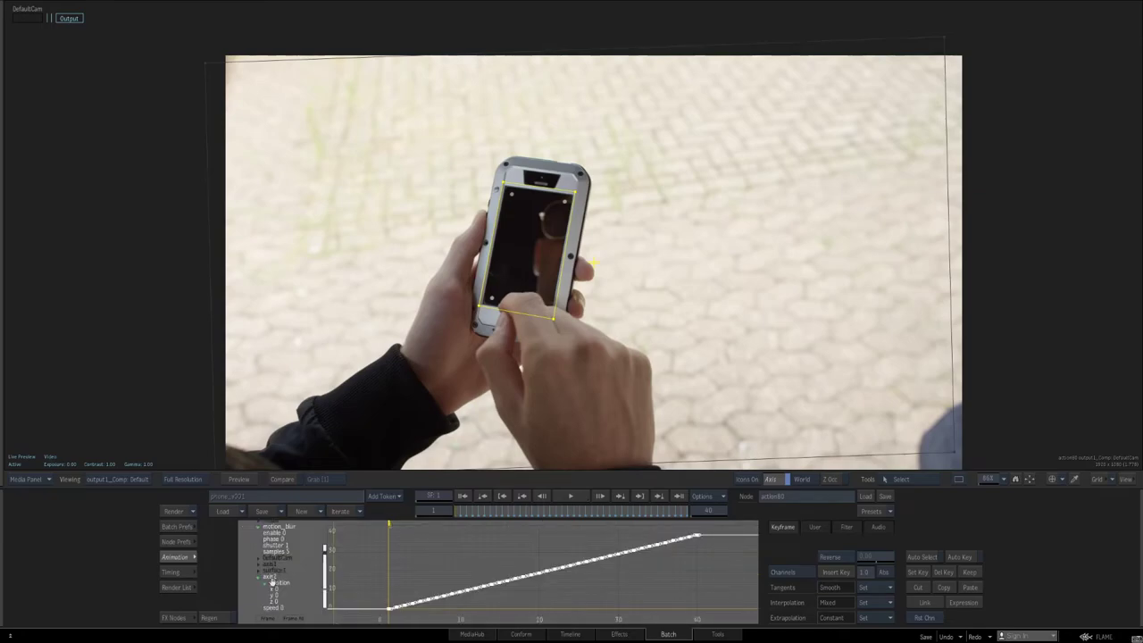
pyautogui.moveTo(274, 582); pyautogui.dragTo(295, 406)
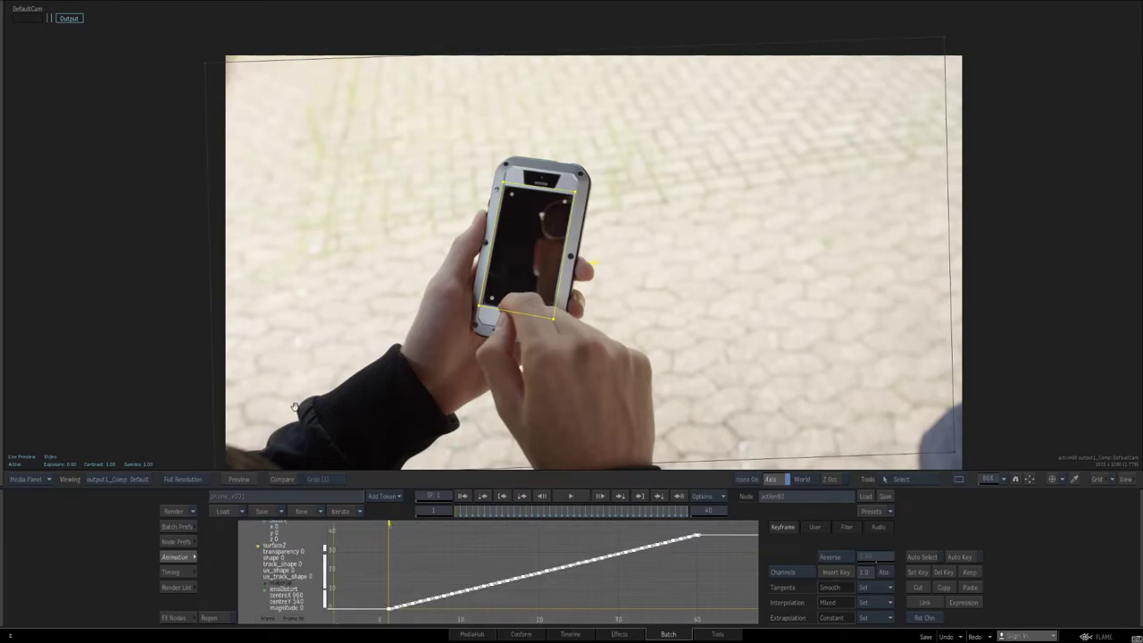
pyautogui.click(680, 497)
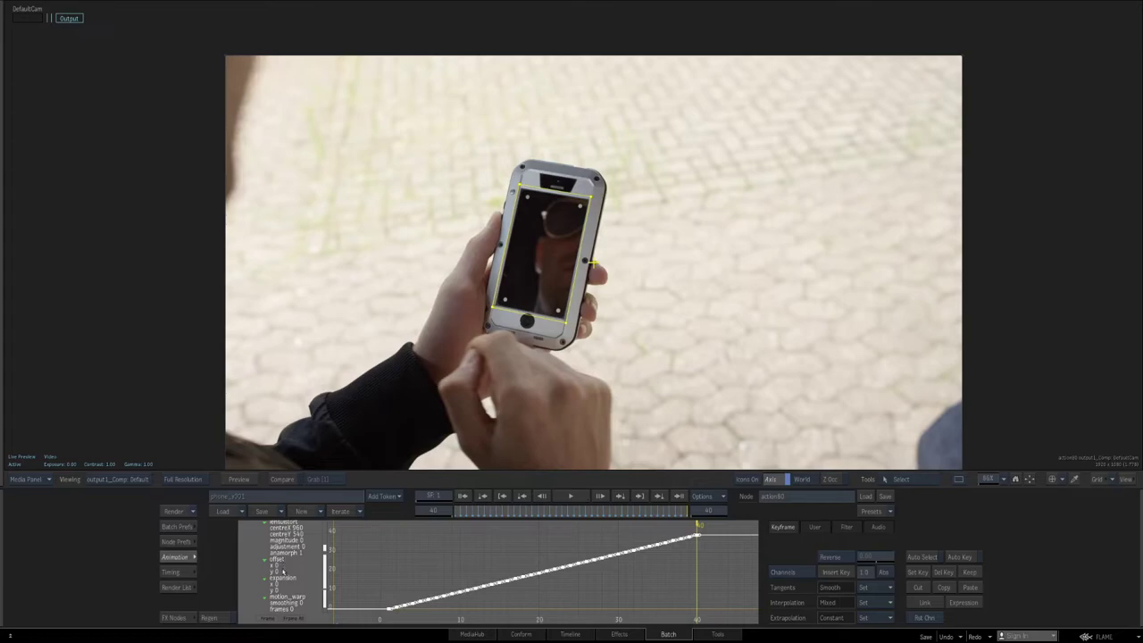
pyautogui.scroll(3, 284, 575)
pyautogui.click(278, 549)
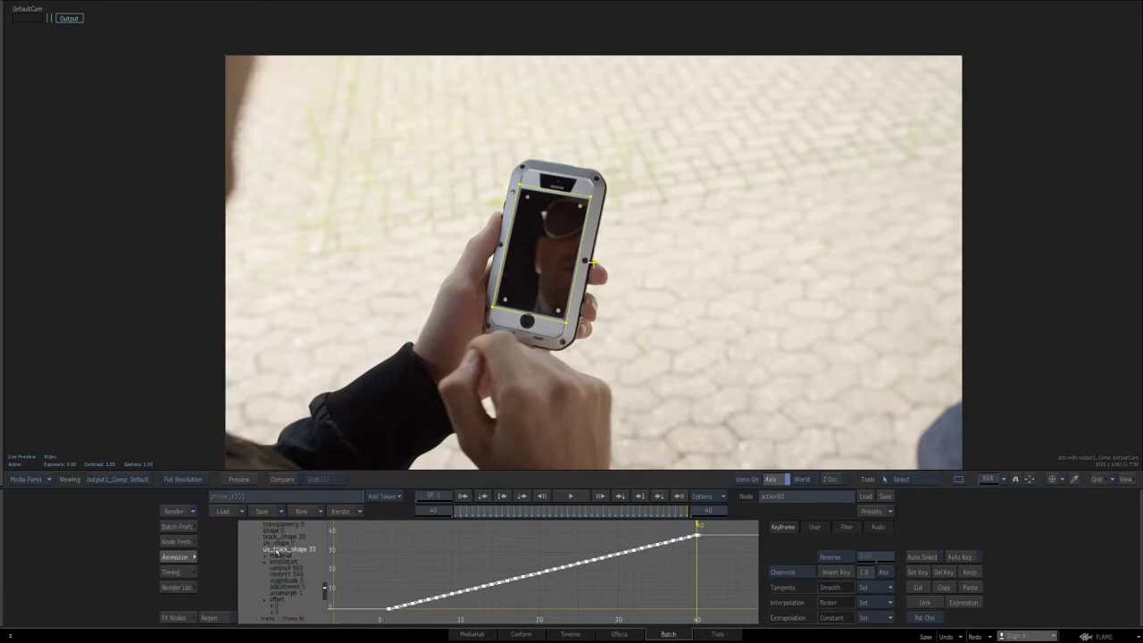
pyautogui.click(968, 572)
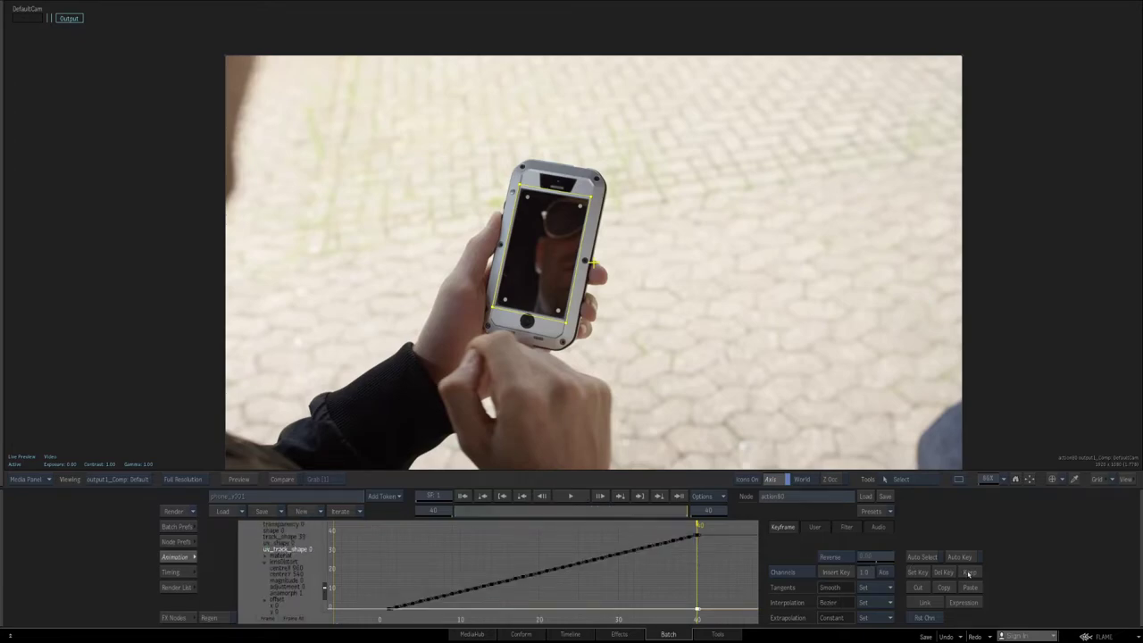
pyautogui.moveTo(672, 511); pyautogui.dragTo(773, 508)
pyautogui.press('Escape')
# - Insert a MUX node between the phone clip and media2, freeze it at frame 40, and view the second Action's result
pyautogui.click(183, 617)
pyautogui.moveTo(224, 583); pyautogui.dragTo(465, 409)
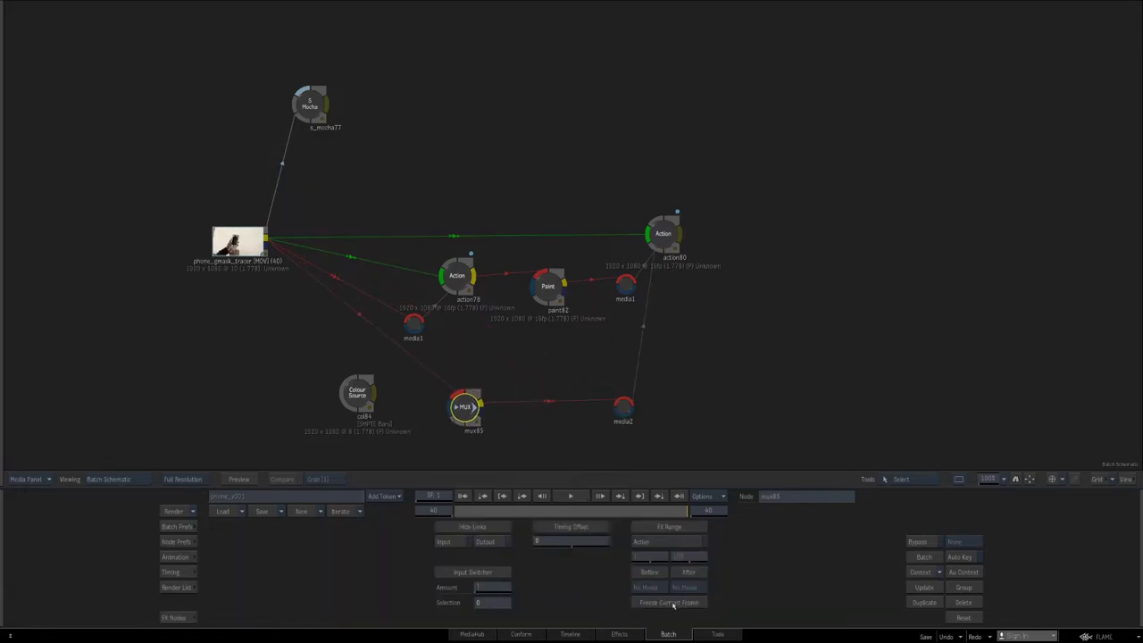
pyautogui.click(671, 602)
pyautogui.click(660, 236)
pyautogui.press('F4')
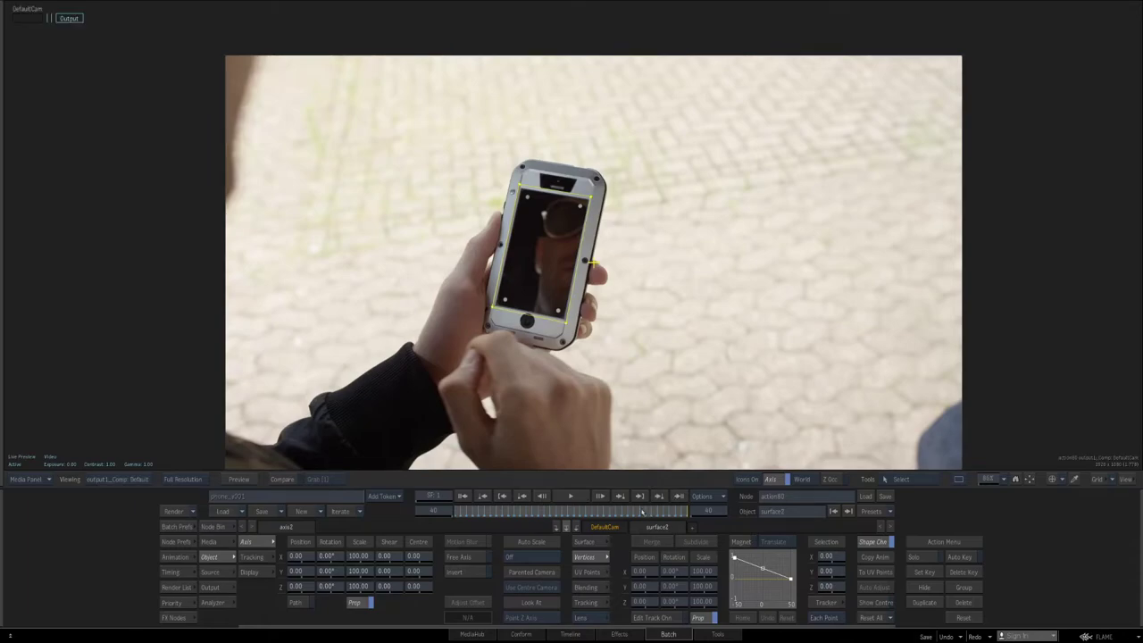
# - Scrub the second Action's result back to frame 1 and return to the Batch schematic
pyautogui.moveTo(677, 511); pyautogui.dragTo(289, 488)
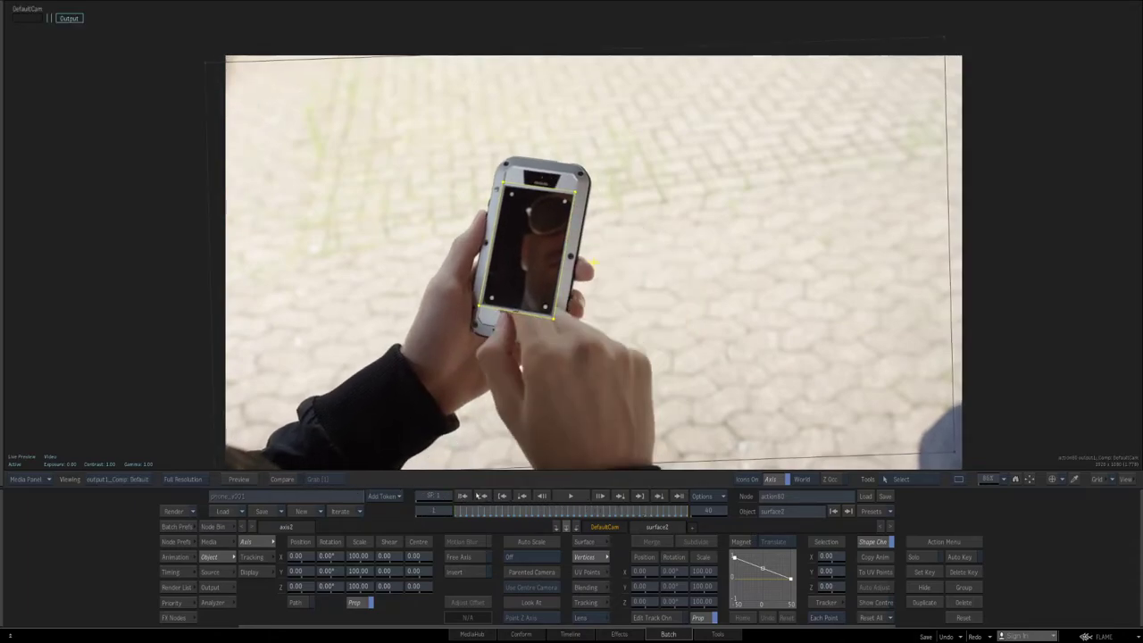
pyautogui.moveTo(478, 496); pyautogui.dragTo(334, 504)
pyautogui.press('Escape')
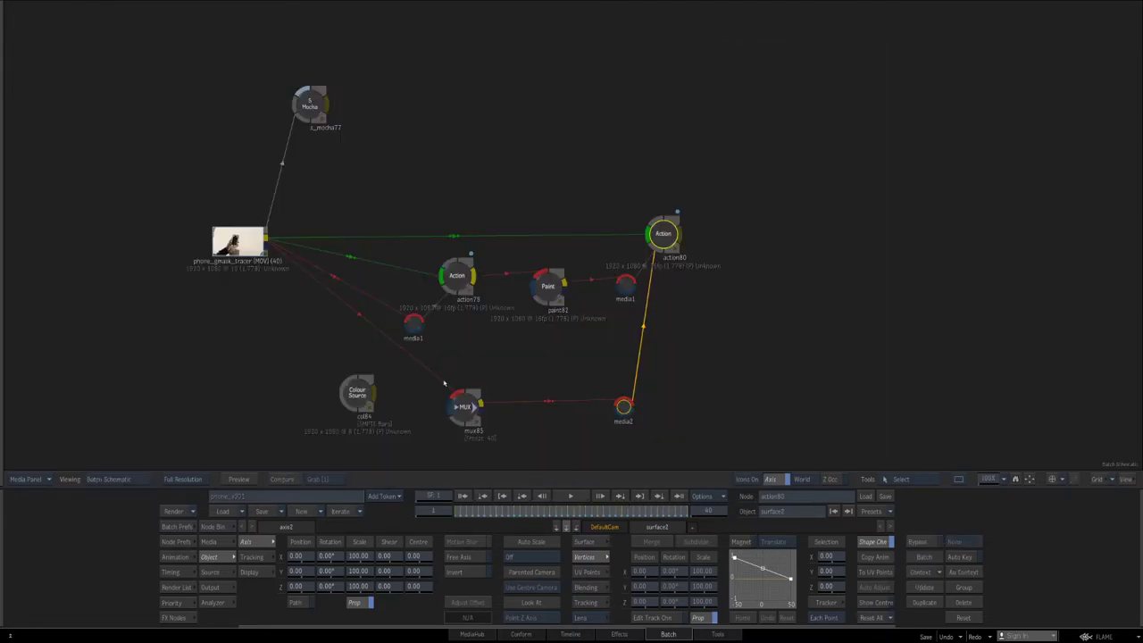
# - Feed the MUX node from the SMPTE Bars Colour Source in place of the phone clip
pyautogui.moveTo(355, 391); pyautogui.dragTo(365, 390)
pyautogui.click(457, 394)
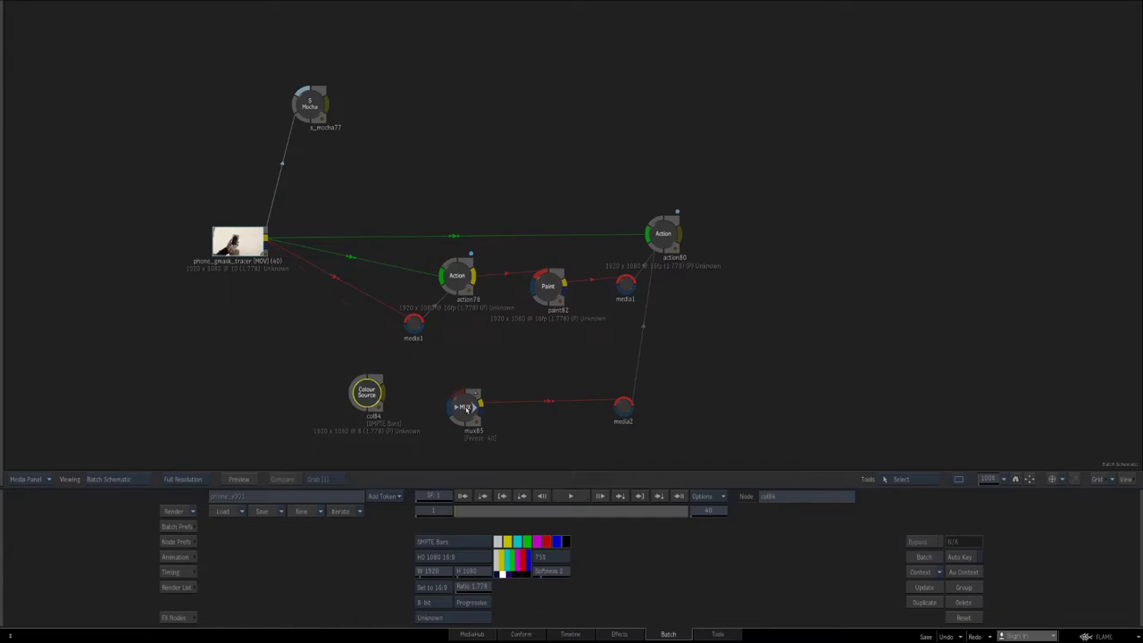
pyautogui.moveTo(467, 411); pyautogui.dragTo(506, 407)
# - Check how the colour bars fill the tracked phone screen in action80's result, and return to the Batch schematic
pyautogui.click(659, 239)
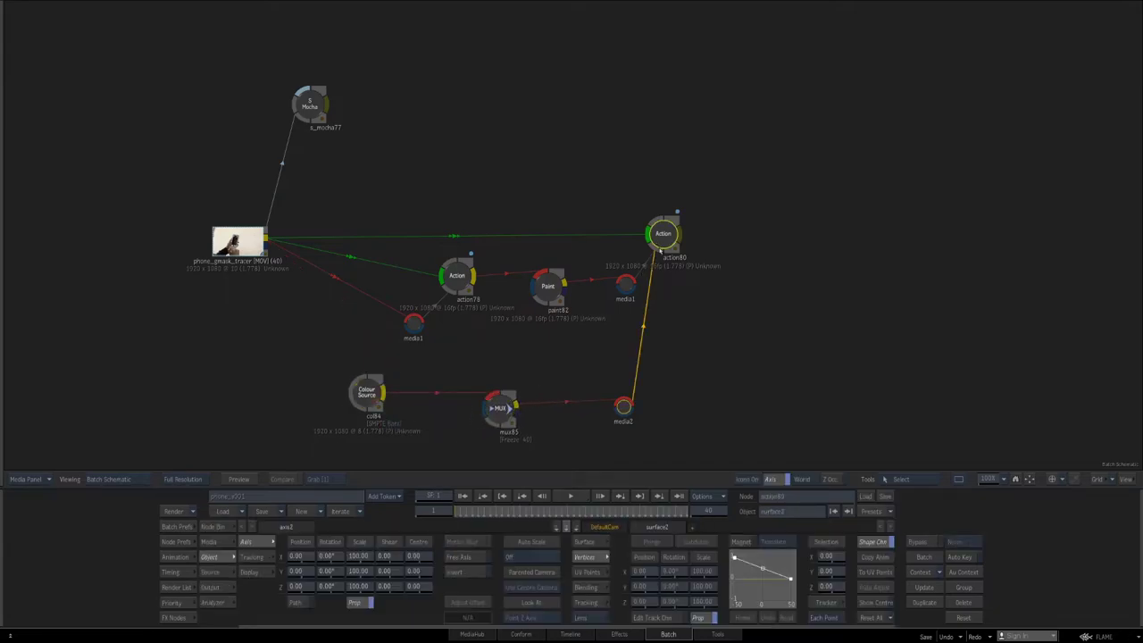
pyautogui.press('`')
pyautogui.press('`')
pyautogui.click(366, 391)
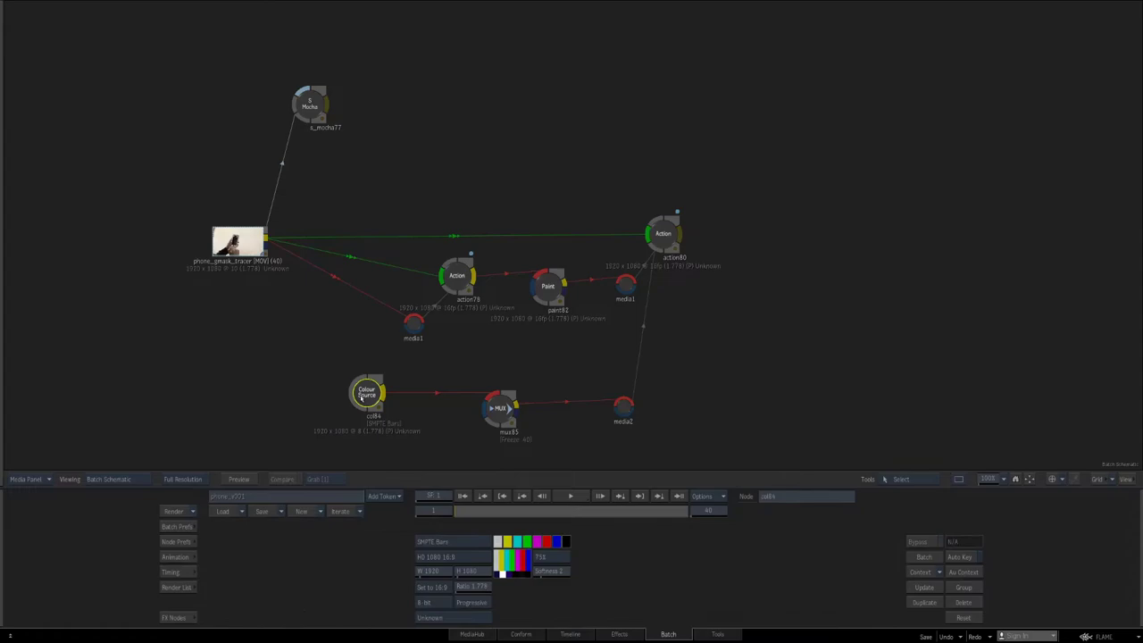
pyautogui.press('`')
pyautogui.press('`')
pyautogui.moveTo(368, 394); pyautogui.dragTo(365, 390)
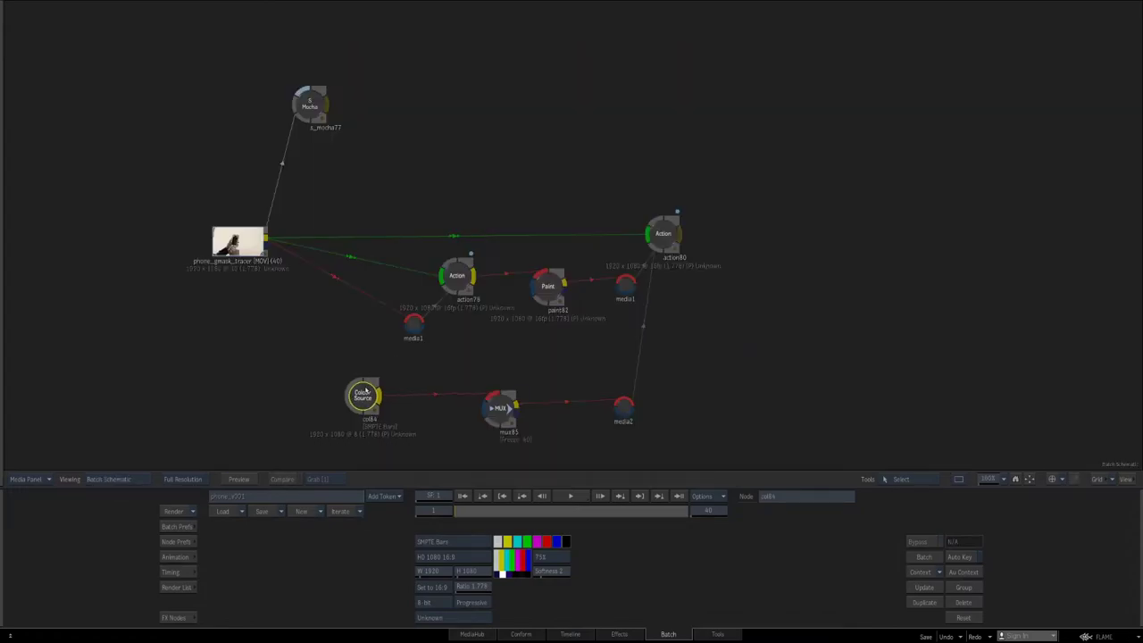
pyautogui.click(647, 239)
pyautogui.press('`')
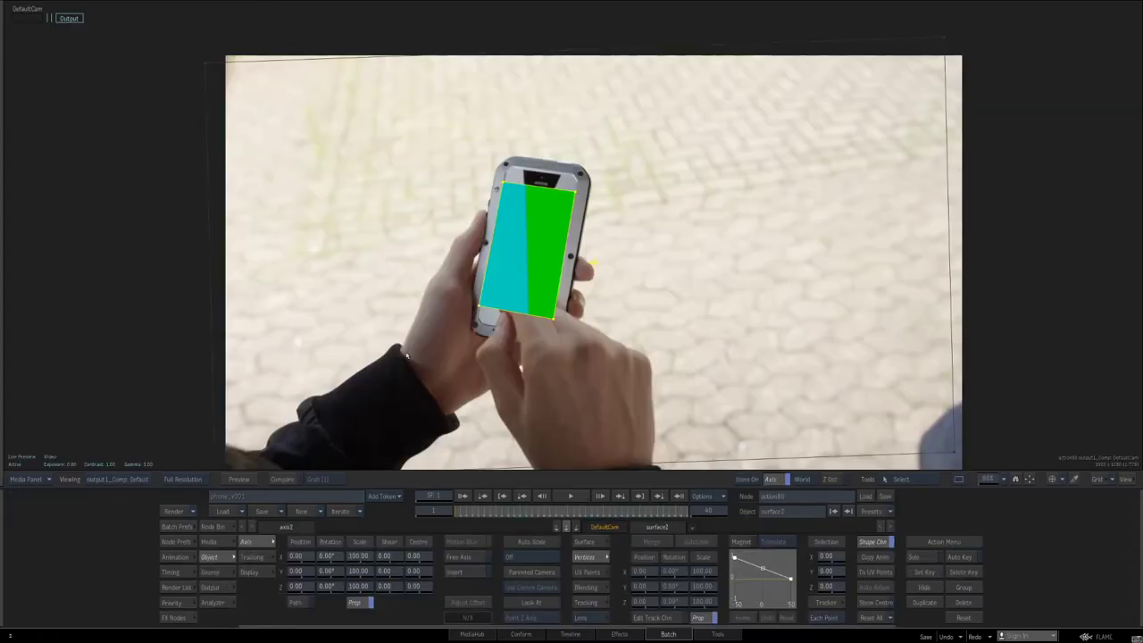
pyautogui.press('`')
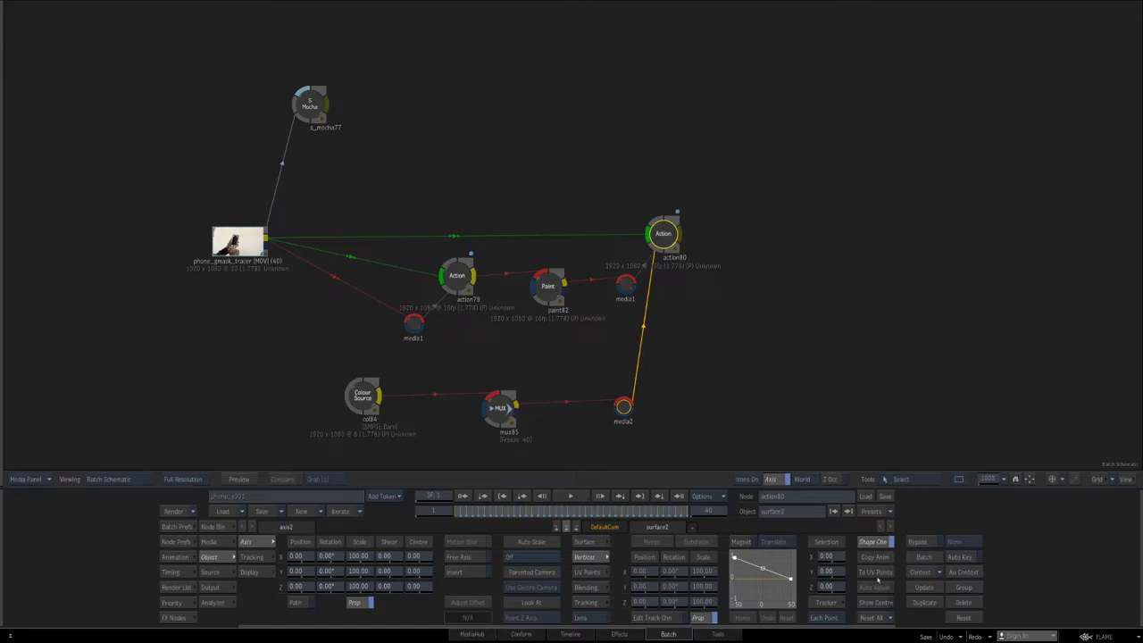
pyautogui.click(362, 396)
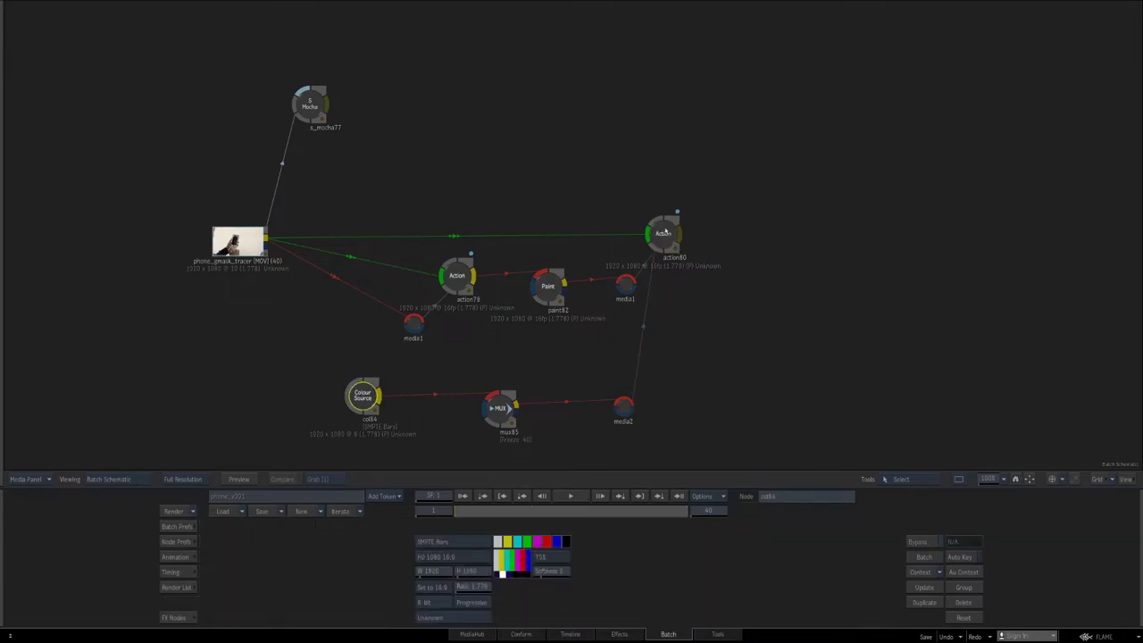
pyautogui.click(665, 233)
pyautogui.press('F4')
pyautogui.press('`')
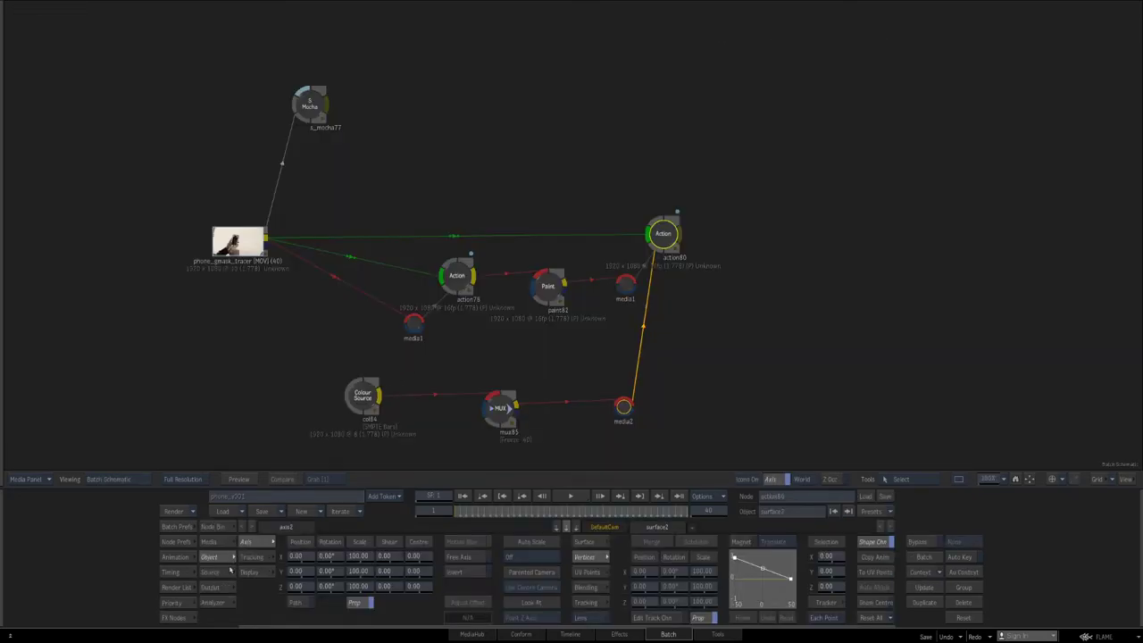
# - Set the MUX node aside and insert a new Action node between the Colour Source and media2
pyautogui.click(185, 616)
pyautogui.moveTo(378, 579); pyautogui.dragTo(517, 355)
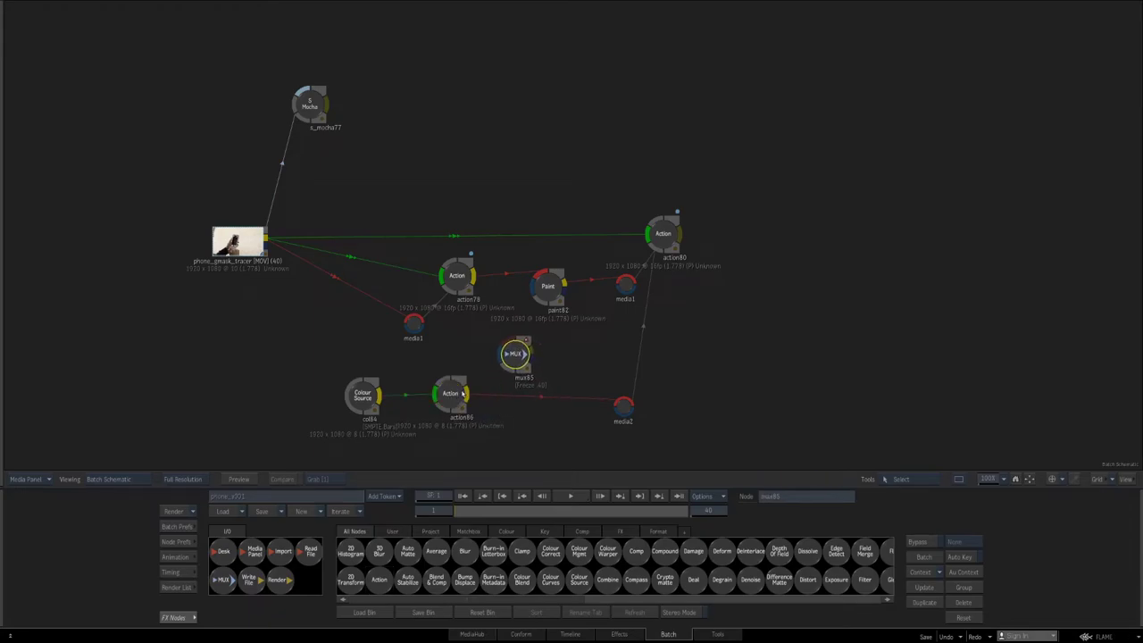
pyautogui.moveTo(452, 394); pyautogui.dragTo(504, 399)
# - Add a media input to the new Action, feed it from the Colour Source with the phone clip as background, and open the Action
pyautogui.click(453, 454)
pyautogui.click(453, 454)
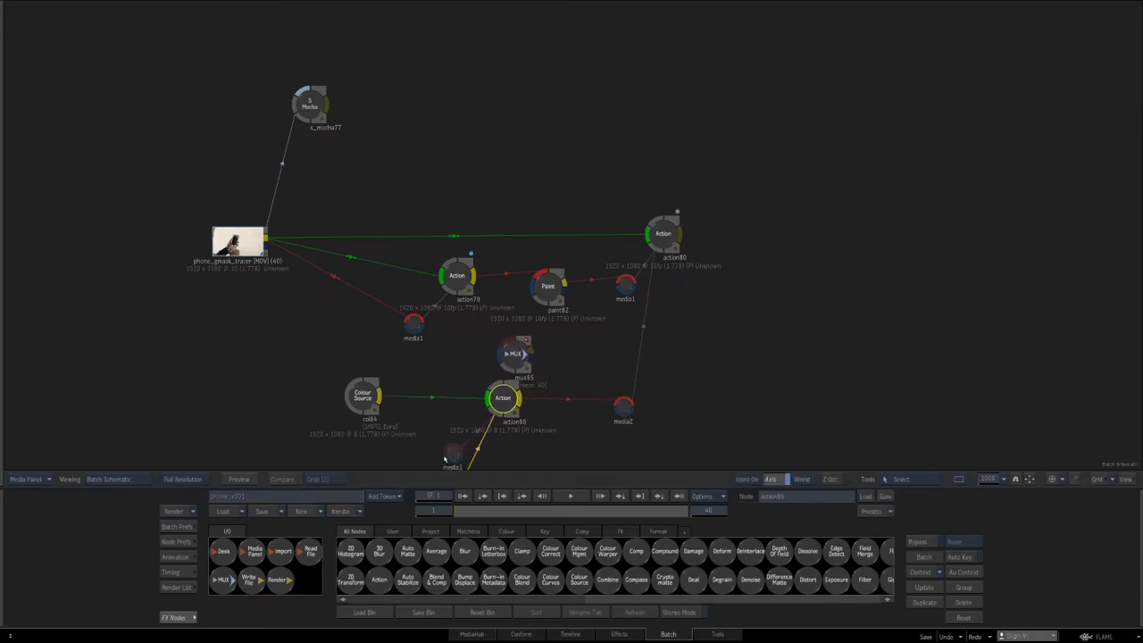
pyautogui.moveTo(433, 429); pyautogui.dragTo(442, 382)
pyautogui.moveTo(462, 440); pyautogui.dragTo(486, 392)
pyautogui.click(459, 349)
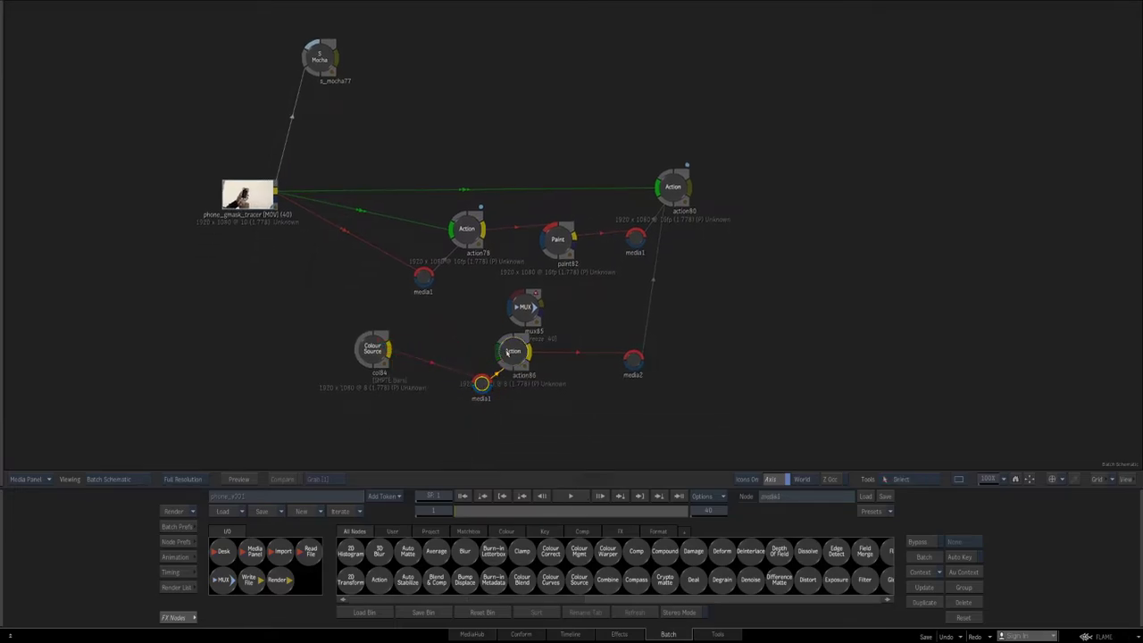
pyautogui.moveTo(509, 350)
pyautogui.mouseDown()
pyautogui.moveTo(363, 192)
pyautogui.moveTo(286, 185)
pyautogui.moveTo(473, 311)
pyautogui.moveTo(505, 337)
pyautogui.moveTo(497, 348)
pyautogui.mouseUp()
pyautogui.doubleClick(497, 348)
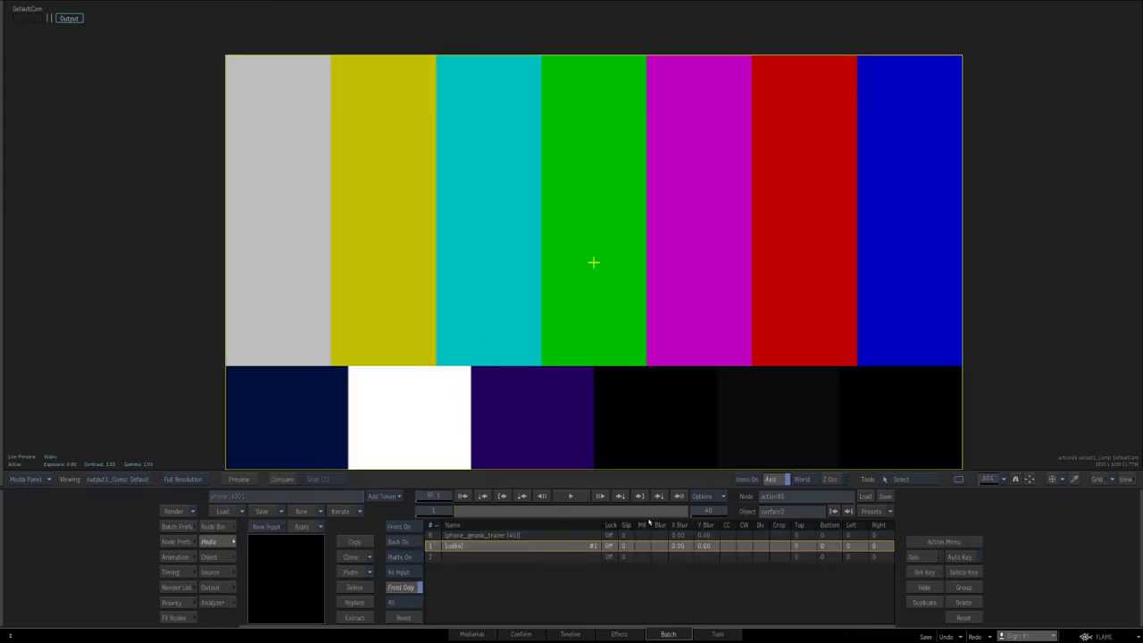
# - Try setting surface2 to Bilinear with 100% transparency in the new Action
pyautogui.click(209, 557)
pyautogui.click(693, 571)
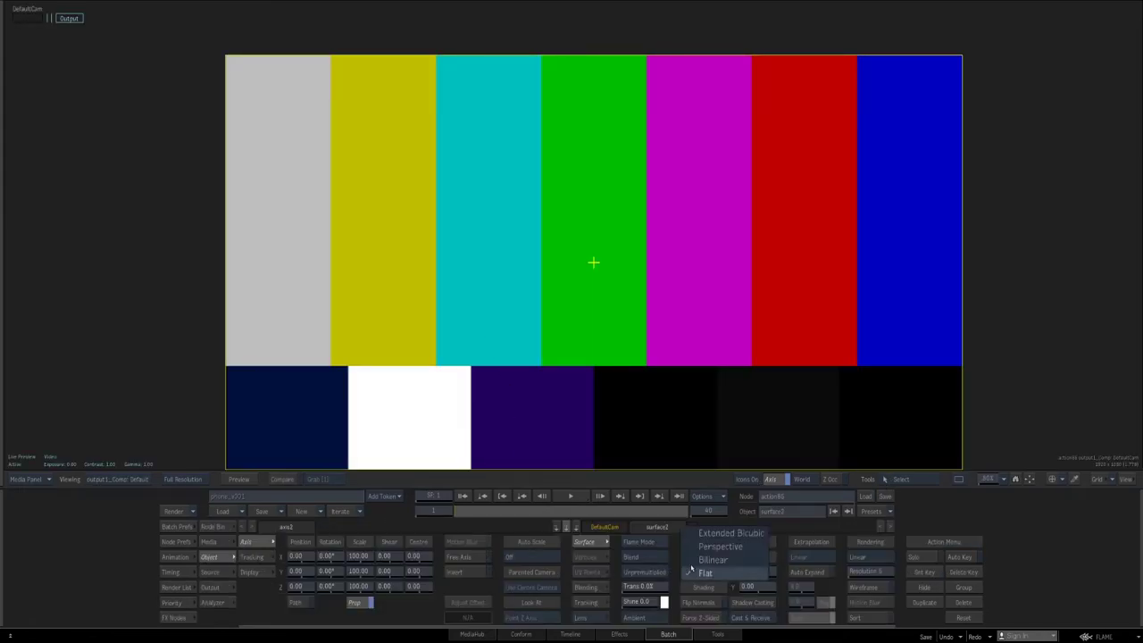
pyautogui.click(693, 562)
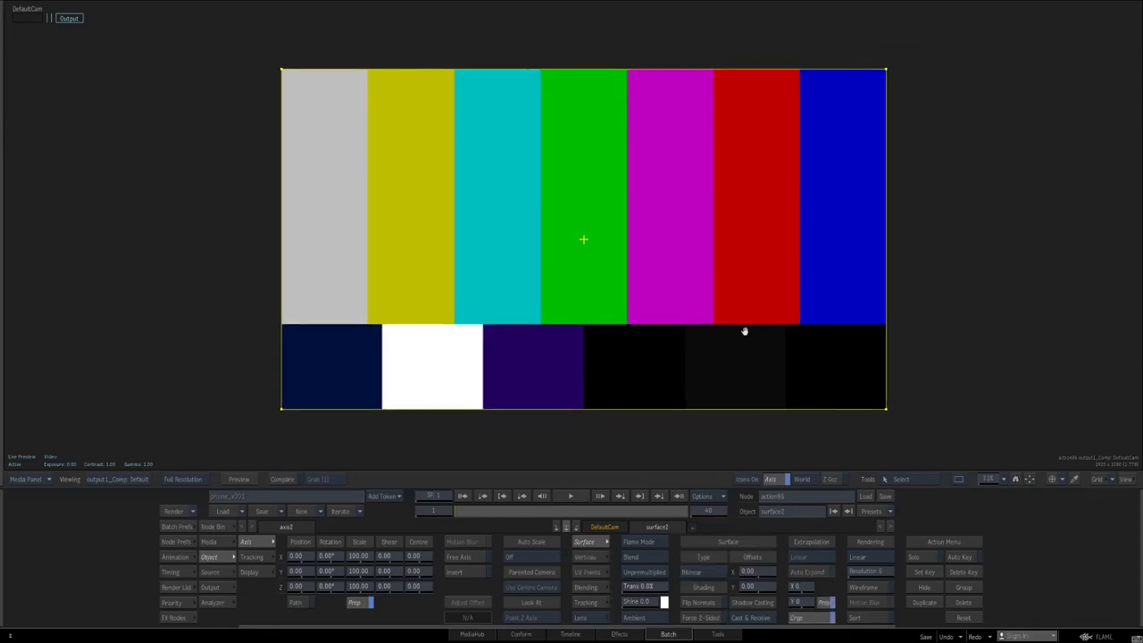
pyautogui.moveTo(645, 588); pyautogui.dragTo(712, 586)
pyautogui.press('F5')
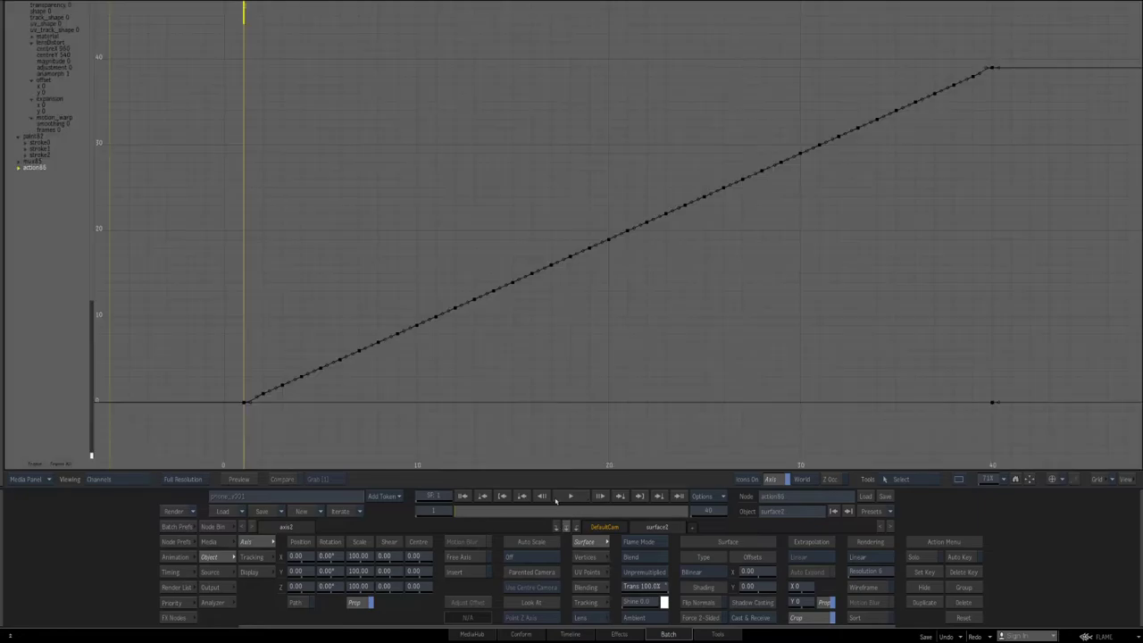
pyautogui.press('F4')
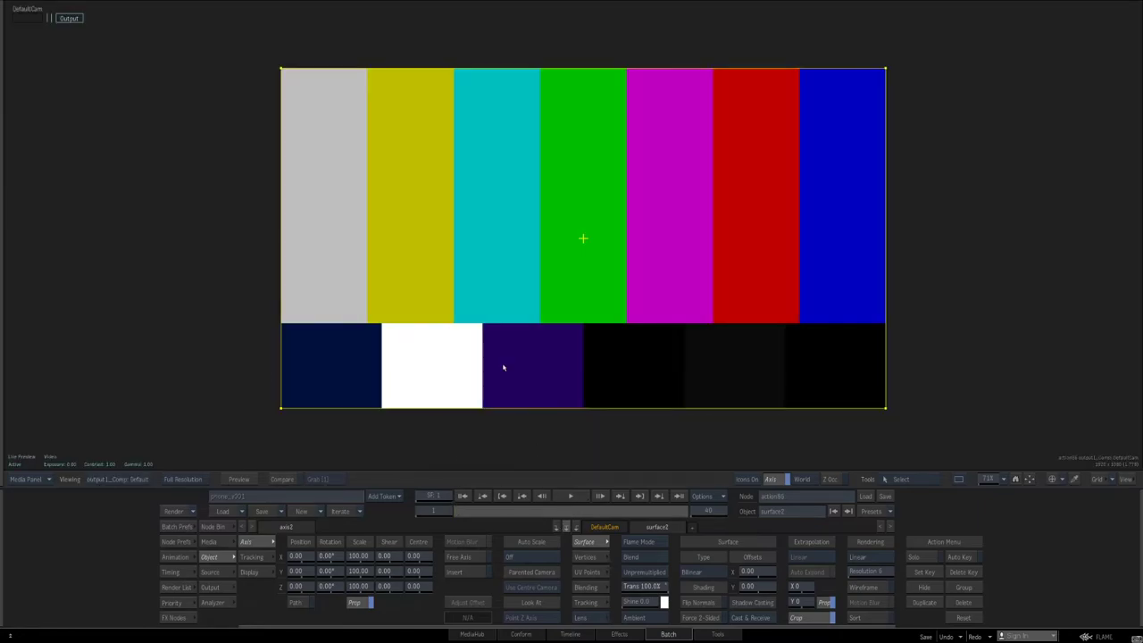
# - Delete the empty surface2 with its axis, and set surface1's transparency to 100%
pyautogui.press('Escape')
pyautogui.press('F4')
pyautogui.press('`')
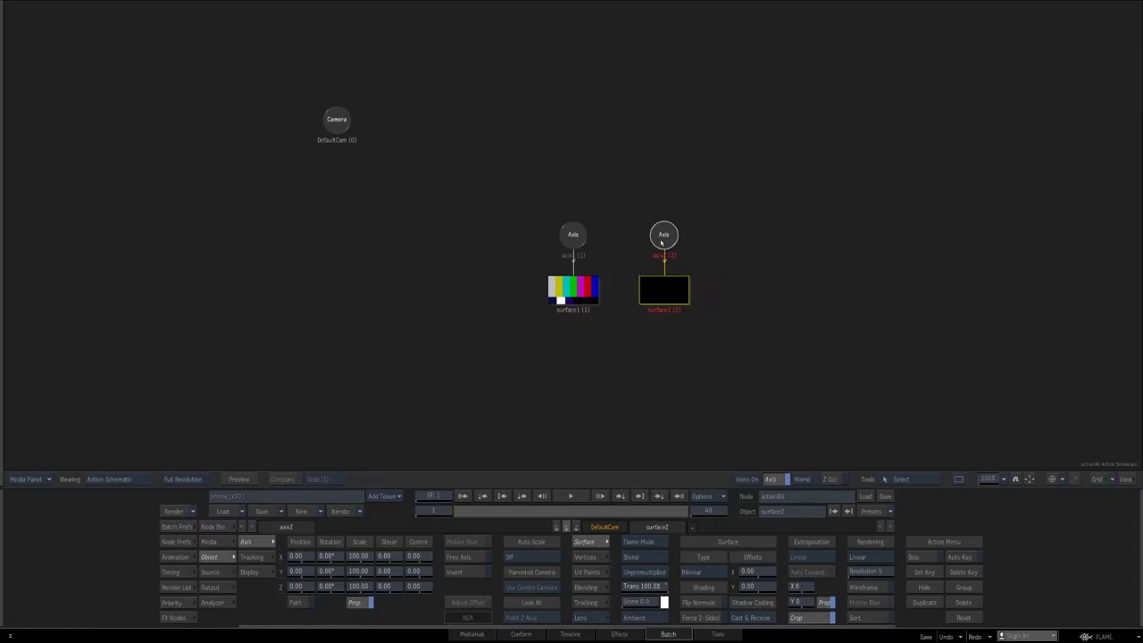
pyautogui.press('Delete')
pyautogui.click(575, 288)
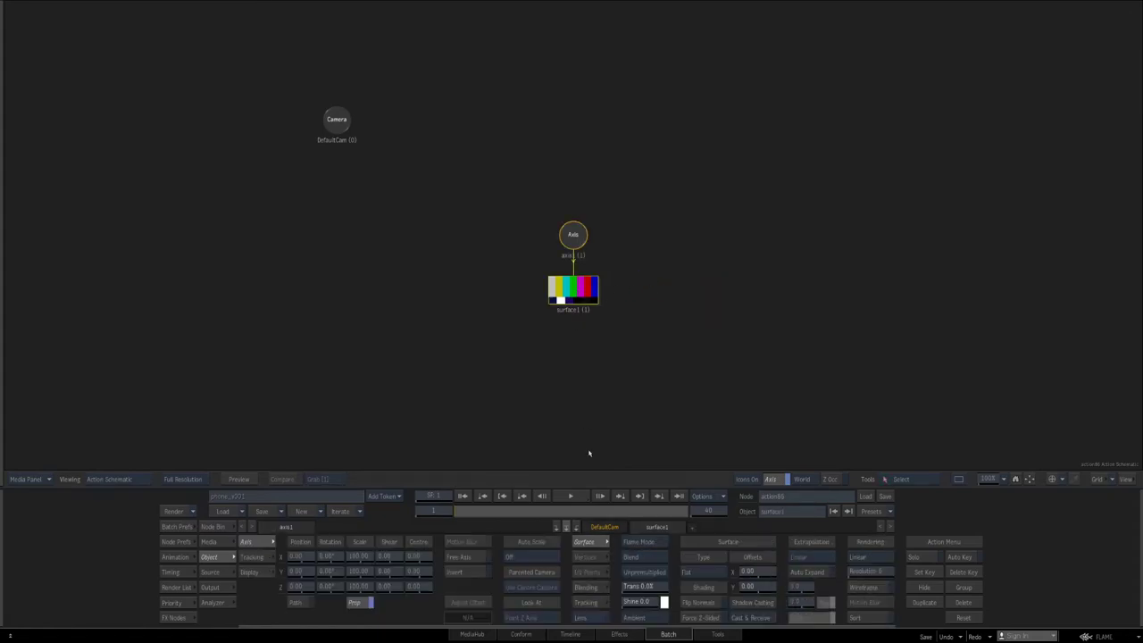
pyautogui.press('F4')
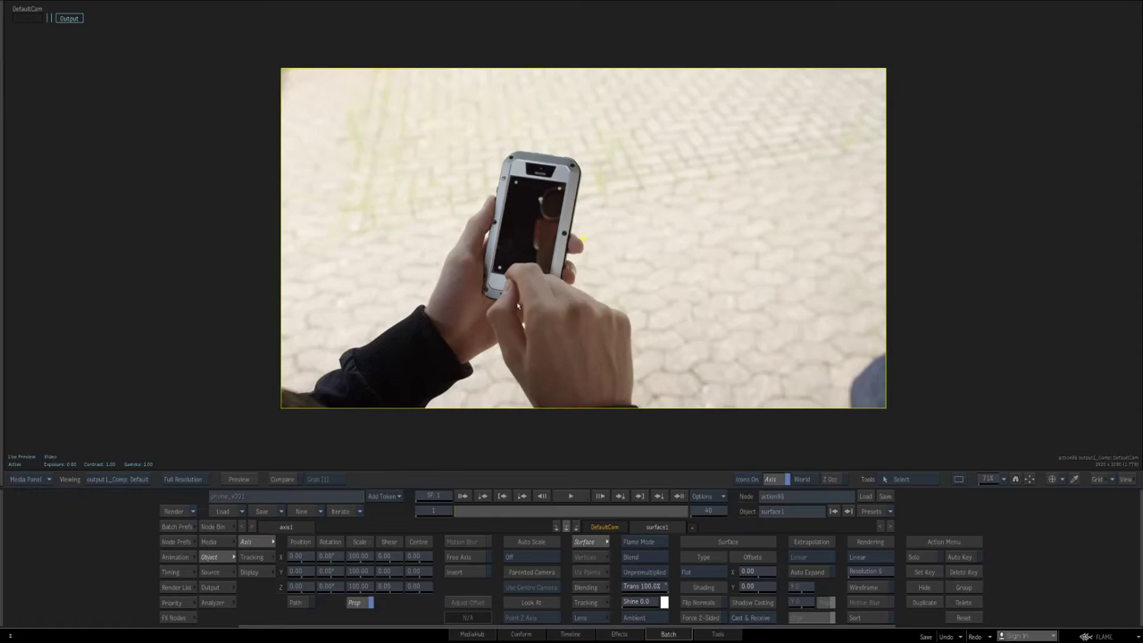
# - Move axis1 onto the phone's screen, rotate it 72° in Z, and scale it to 15%
pyautogui.moveTo(579, 238); pyautogui.dragTo(527, 226)
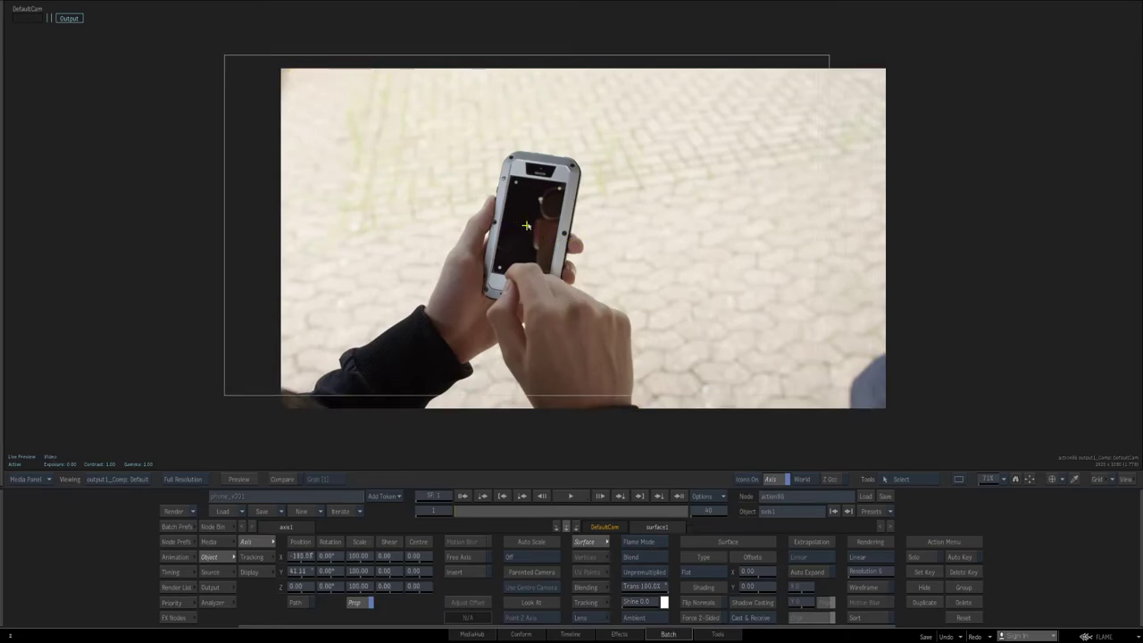
pyautogui.moveTo(327, 585); pyautogui.dragTo(582, 587)
pyautogui.moveTo(359, 556); pyautogui.dragTo(56, 500)
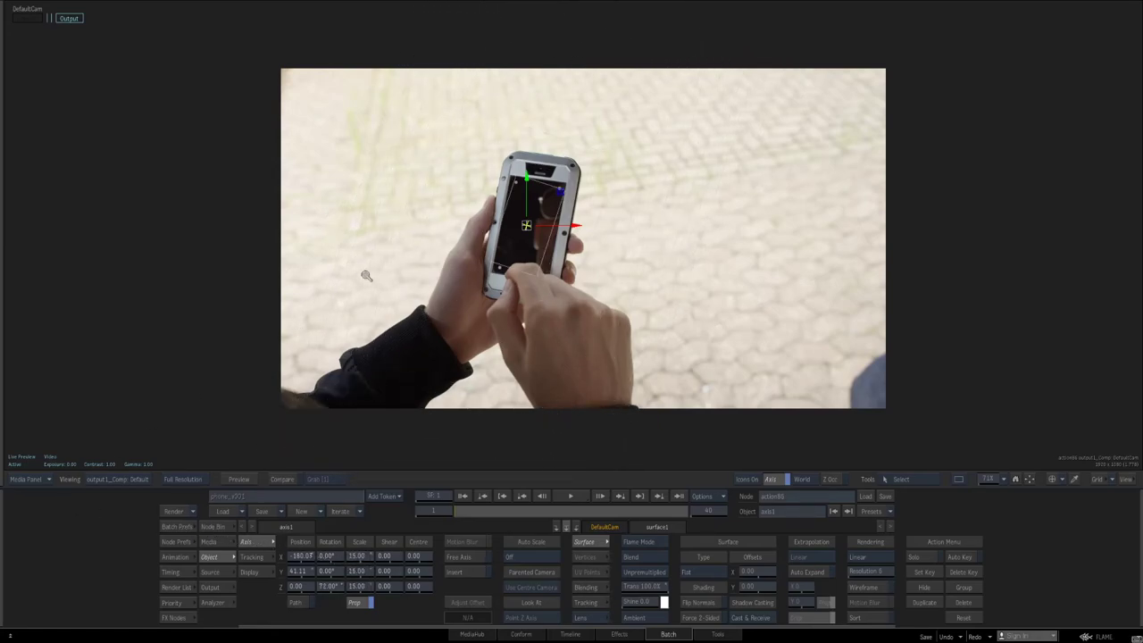
# - Refine axis1's fit over the phone screen with a Z rotation of 82° and a scale of 16%
pyautogui.moveTo(366, 276); pyautogui.dragTo(678, 281)
pyautogui.moveTo(507, 219); pyautogui.dragTo(713, 298)
pyautogui.moveTo(655, 227); pyautogui.dragTo(539, 239)
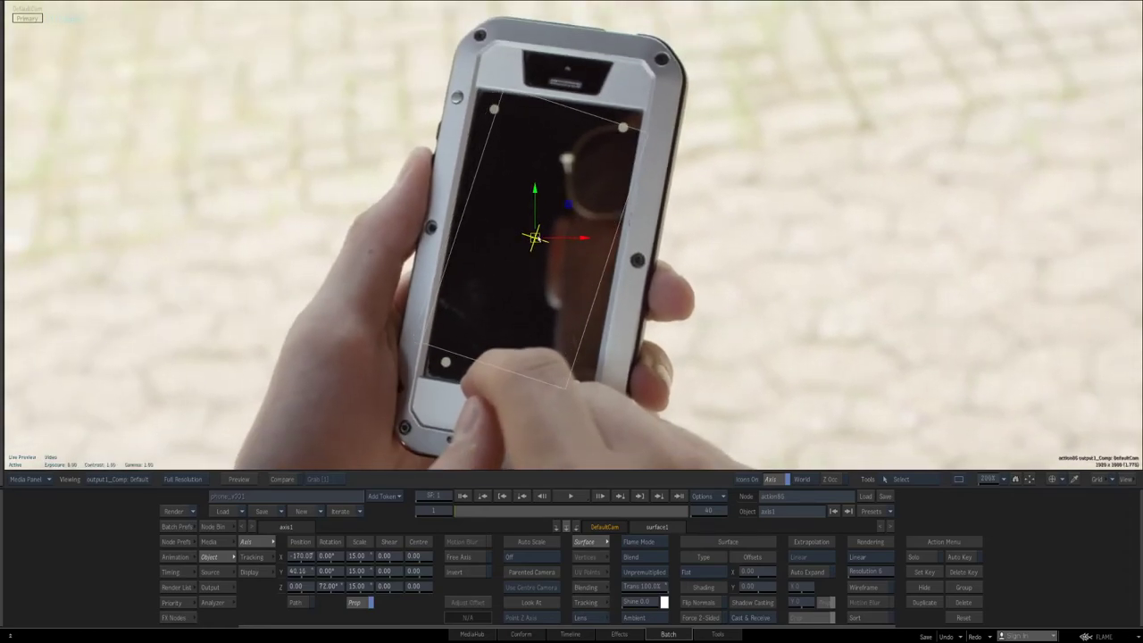
pyautogui.moveTo(328, 586); pyautogui.dragTo(363, 556)
pyautogui.moveTo(534, 237); pyautogui.dragTo(533, 242)
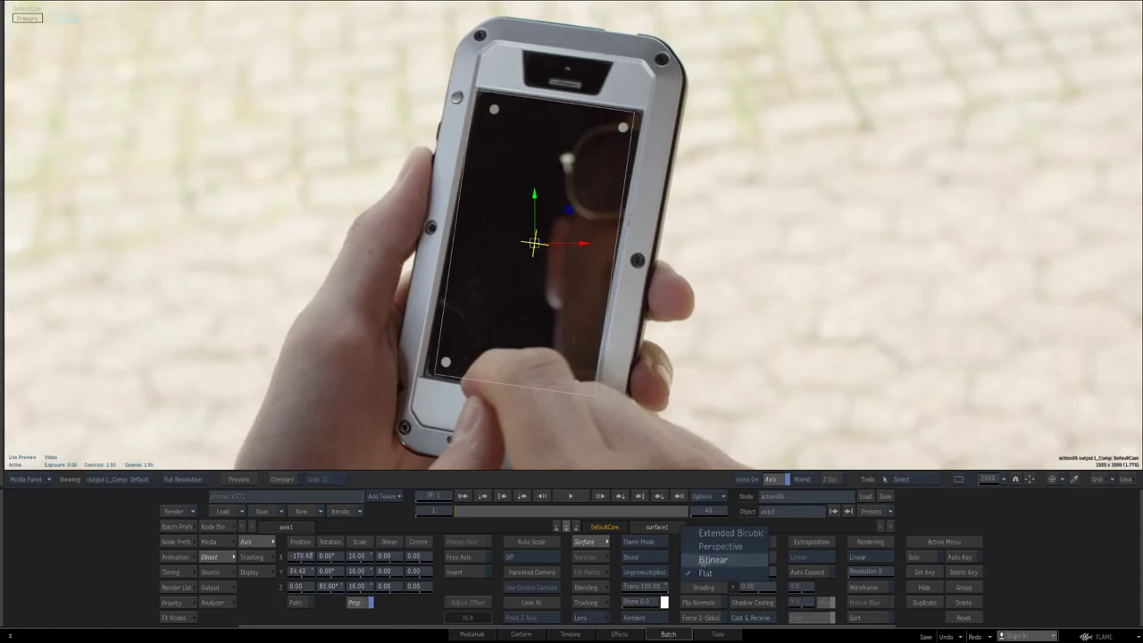
# - Change surface1 to Bilinear and move its four corner vertices onto the corners of the phone's screen
pyautogui.click(703, 560)
pyautogui.moveTo(636, 114); pyautogui.dragTo(647, 107)
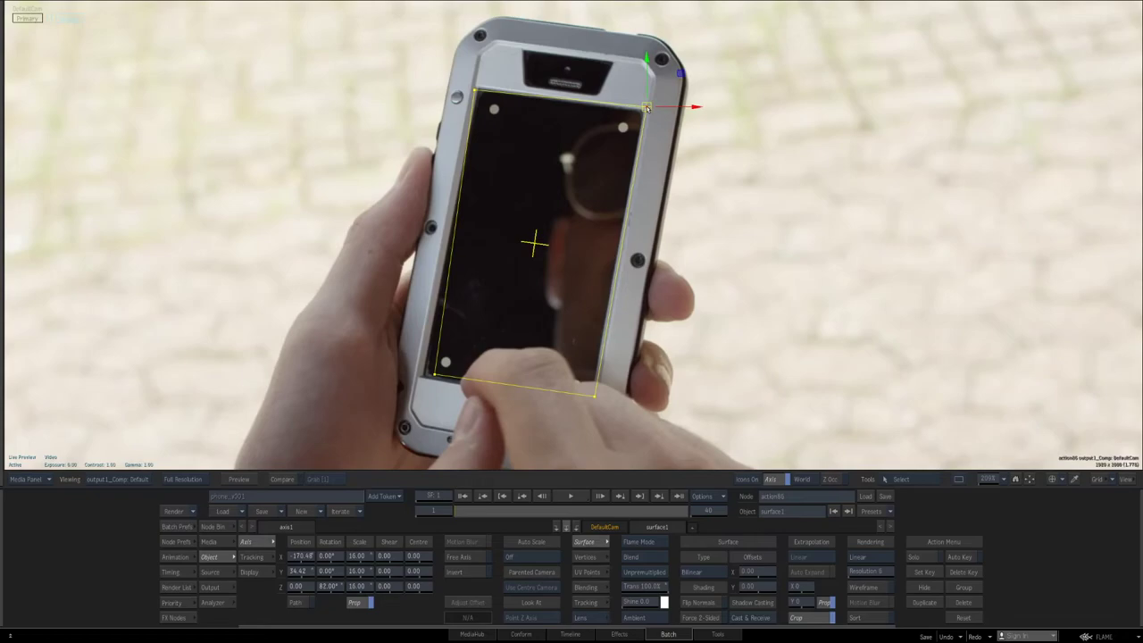
pyautogui.moveTo(474, 89); pyautogui.dragTo(475, 88)
pyautogui.moveTo(434, 375); pyautogui.dragTo(421, 378)
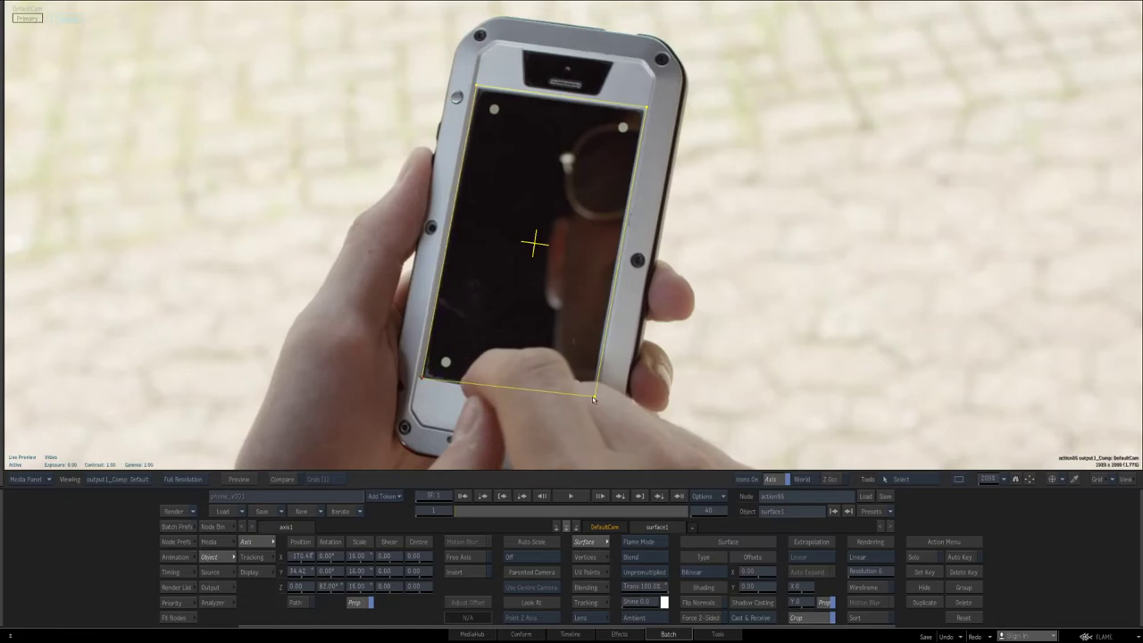
pyautogui.moveTo(593, 398); pyautogui.dragTo(592, 401)
# - Reset surface1's transparency to 0 and set the Action's anti-aliasing to 8 samples
pyautogui.keyDown('ctrl'); pyautogui.click(636, 587); pyautogui.keyUp('ctrl')
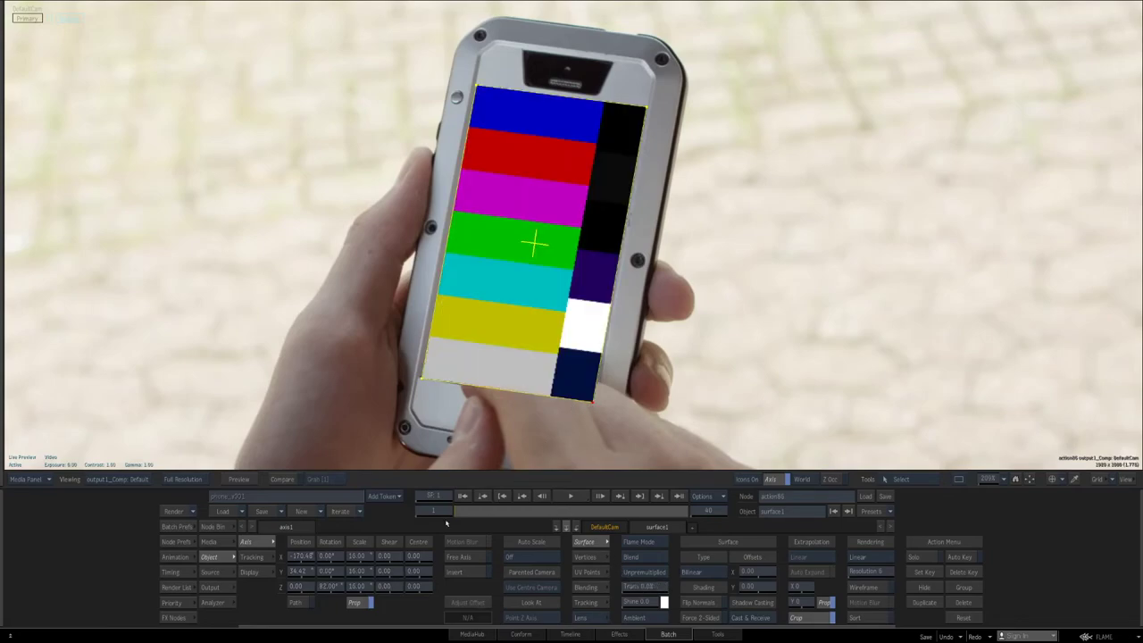
pyautogui.click(185, 542)
pyautogui.click(617, 573)
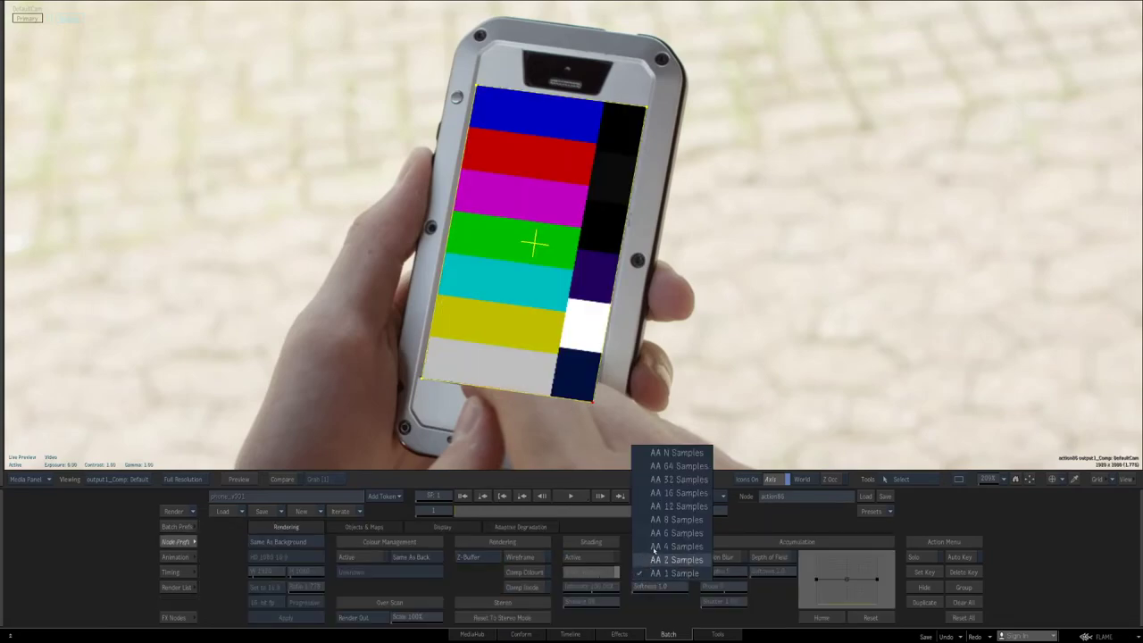
pyautogui.click(665, 526)
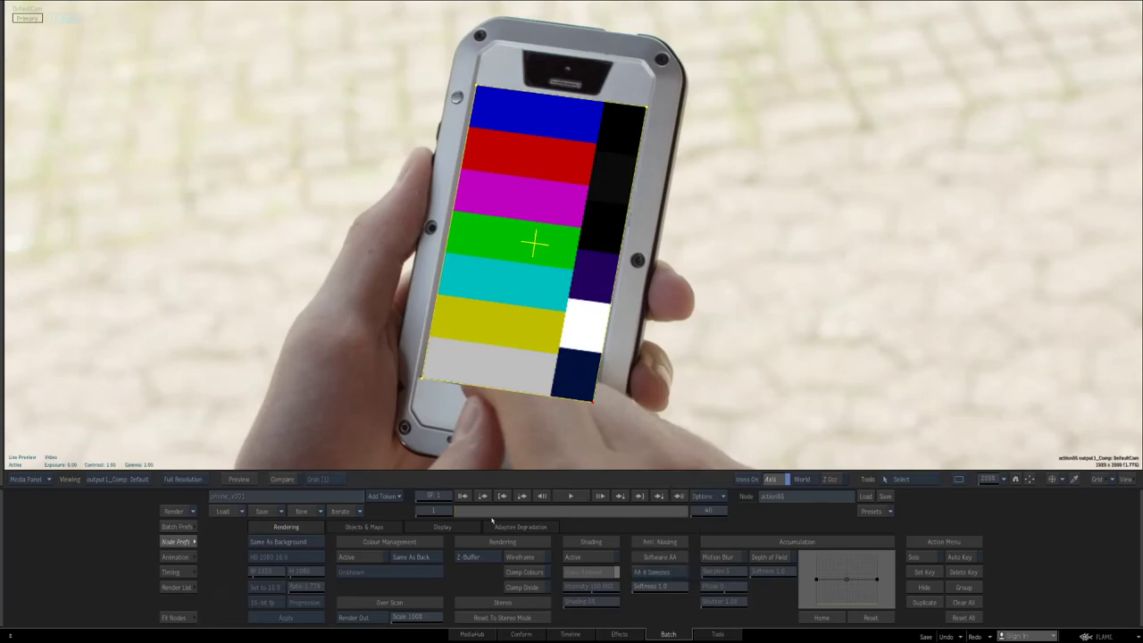
pyautogui.click(176, 542)
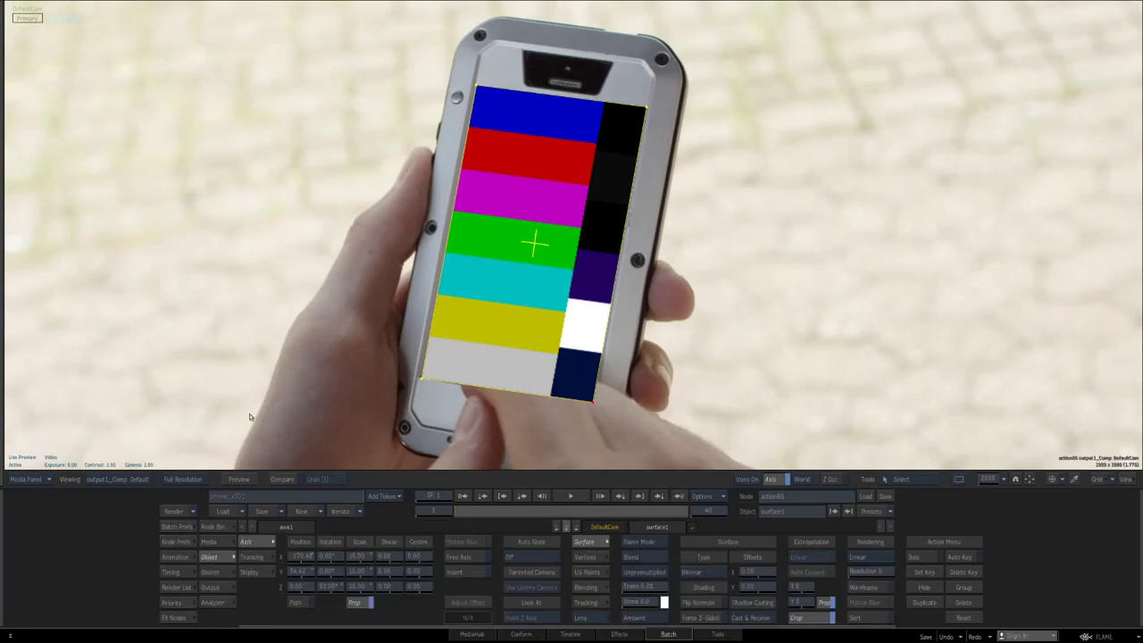
# - Change surface1's type to Perspective and return to the Batch schematic
pyautogui.click(712, 574)
pyautogui.click(715, 564)
pyautogui.press('Escape')
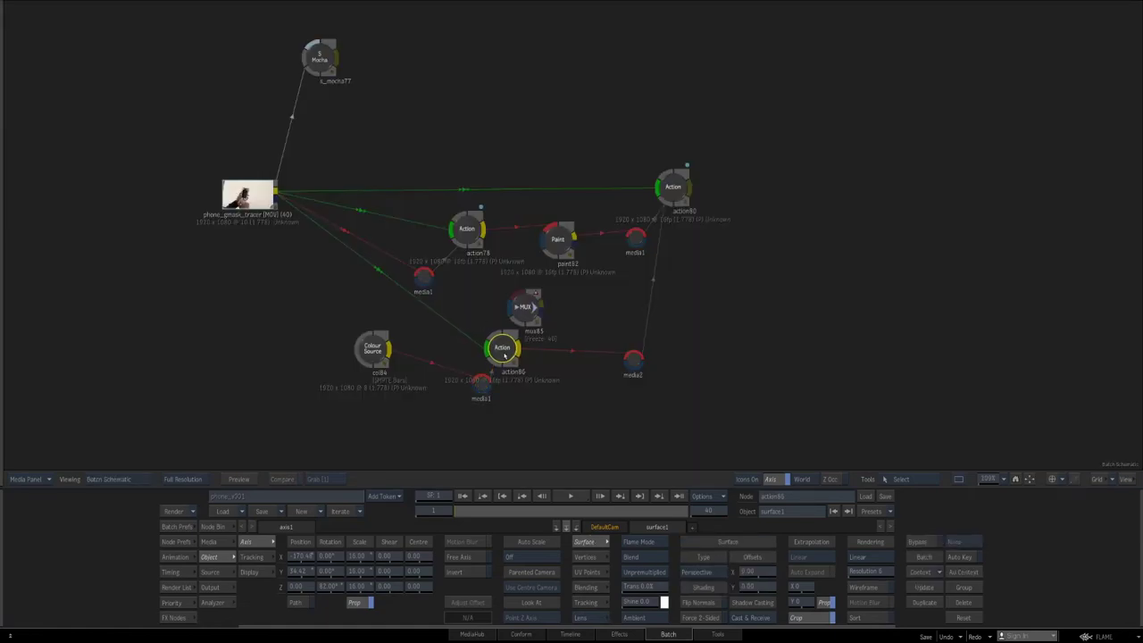
# - Open action86's result at frame 40 and move the colour bars' corners roughly onto the phone's screen
pyautogui.press('Tab')
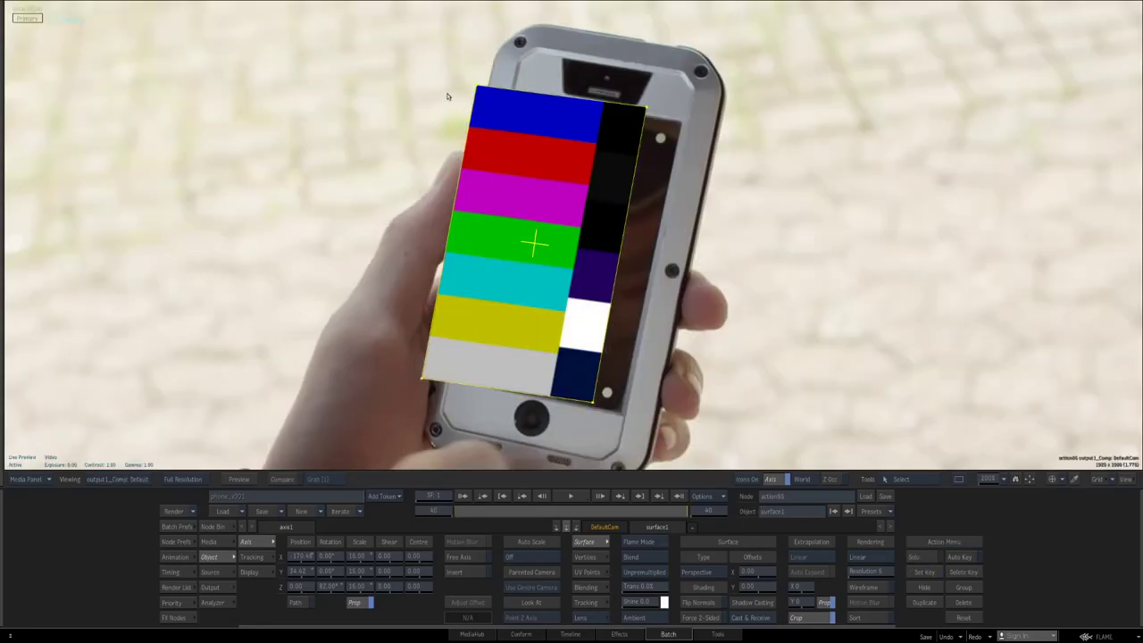
pyautogui.moveTo(390, 47); pyautogui.dragTo(659, 387)
pyautogui.moveTo(408, 48); pyautogui.dragTo(703, 442)
pyautogui.moveTo(593, 407); pyautogui.dragTo(625, 411)
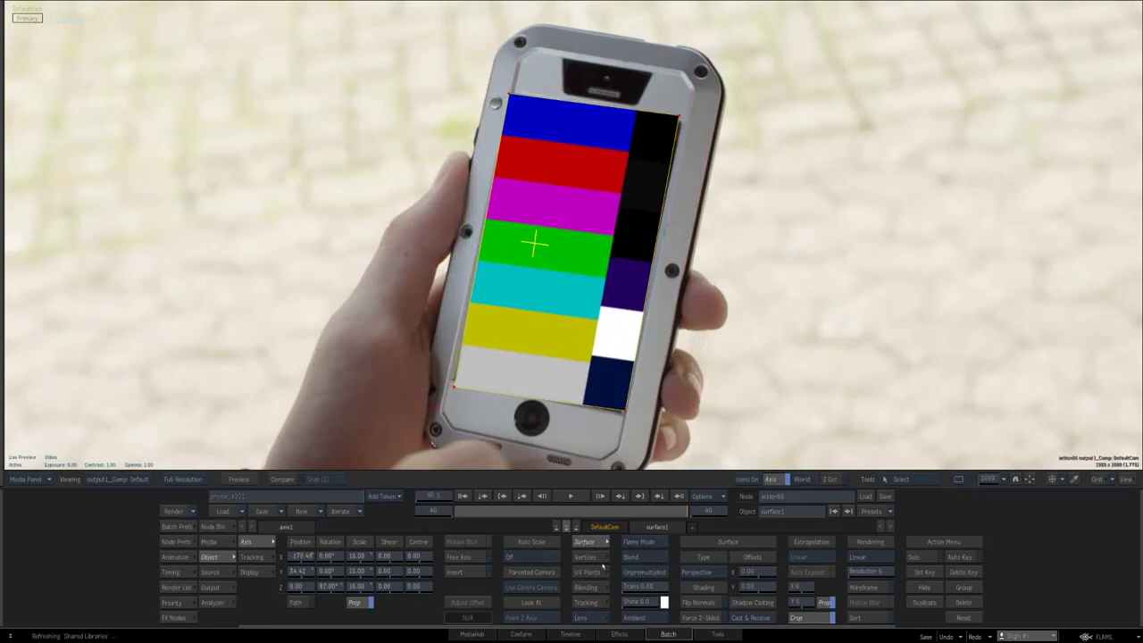
# - Fine-tune surface1's four corners to the phone screen's edges at 100% transparency and reset the transparency to 0
pyautogui.moveTo(642, 589); pyautogui.dragTo(1059, 588)
pyautogui.click(770, 240)
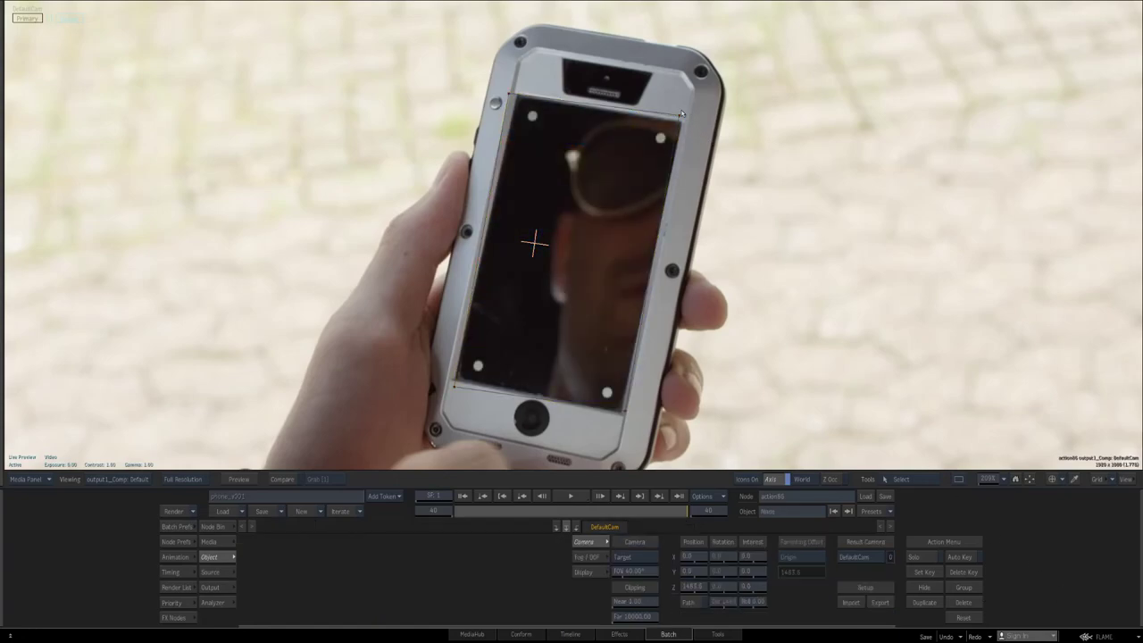
pyautogui.click(681, 114)
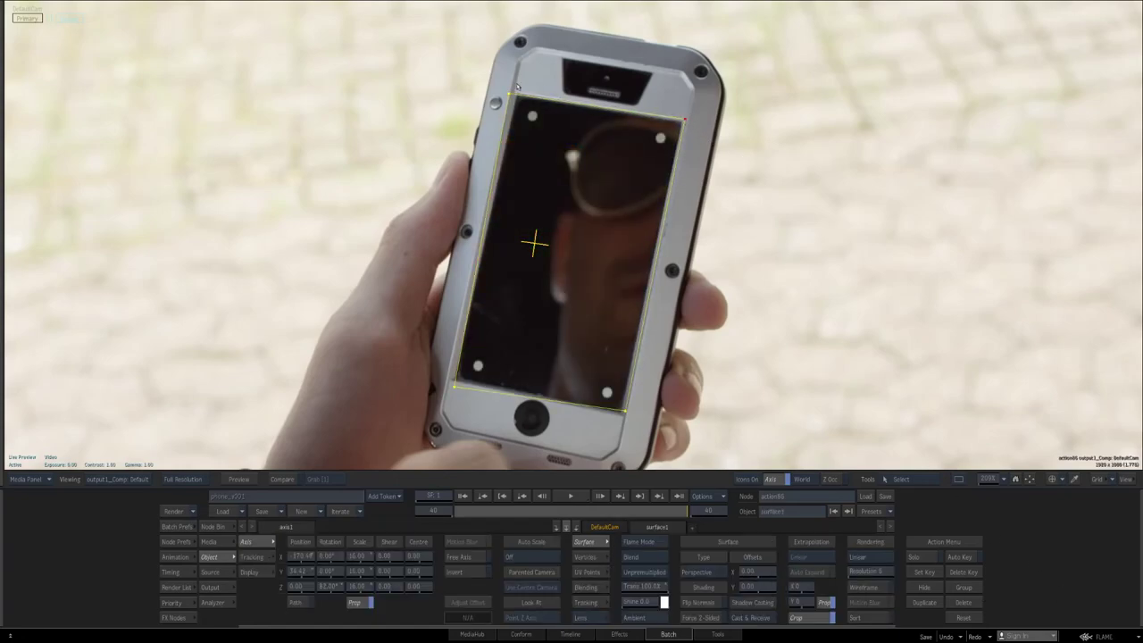
pyautogui.moveTo(509, 93); pyautogui.dragTo(514, 92)
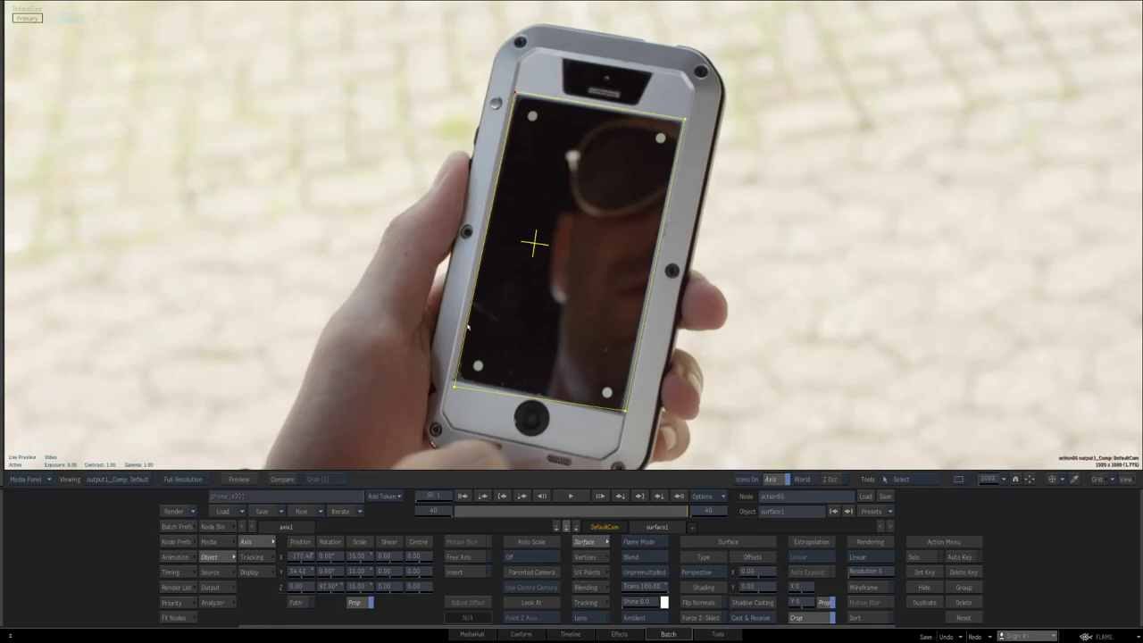
pyautogui.moveTo(453, 389); pyautogui.dragTo(453, 382)
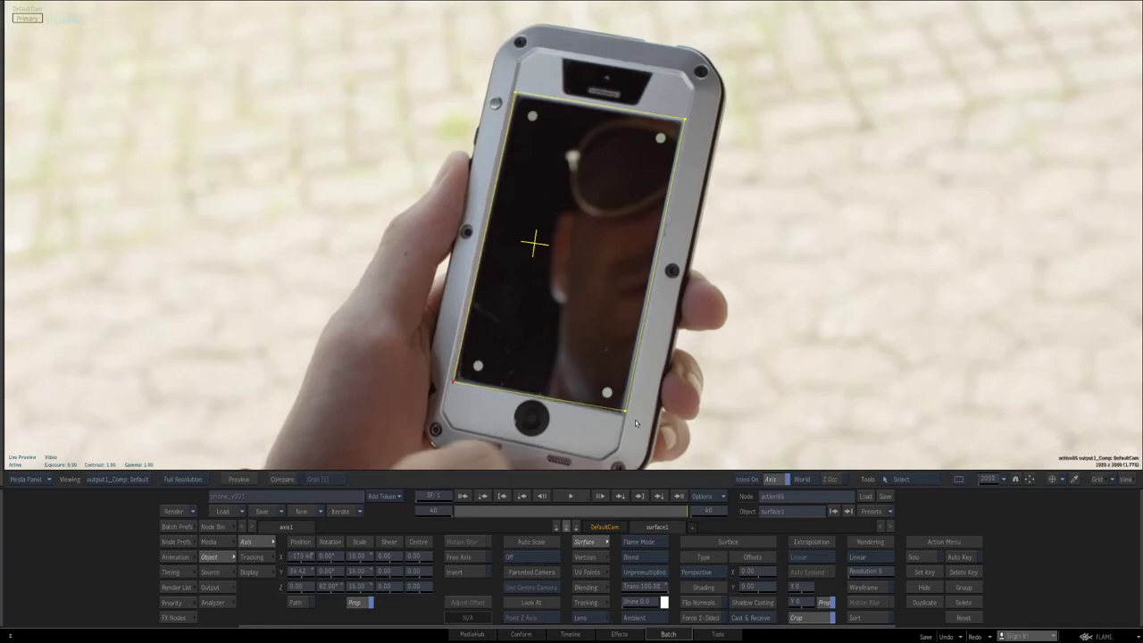
pyautogui.moveTo(626, 412); pyautogui.dragTo(624, 421)
pyautogui.moveTo(460, 510); pyautogui.dragTo(687, 513)
pyautogui.keyDown('ctrl'); pyautogui.click(660, 583); pyautogui.keyUp('ctrl')
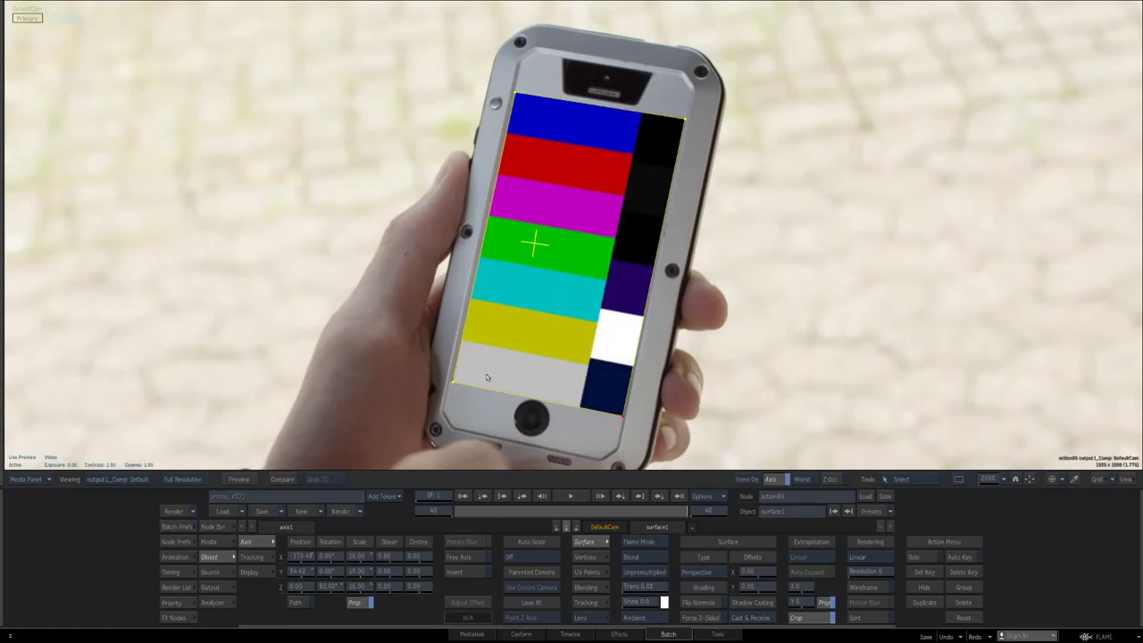
# - Enable the Matte output on action86 and connect it to the matte input of media2
pyautogui.press('Escape')
pyautogui.moveTo(514, 355); pyautogui.dragTo(519, 363)
pyautogui.click(214, 588)
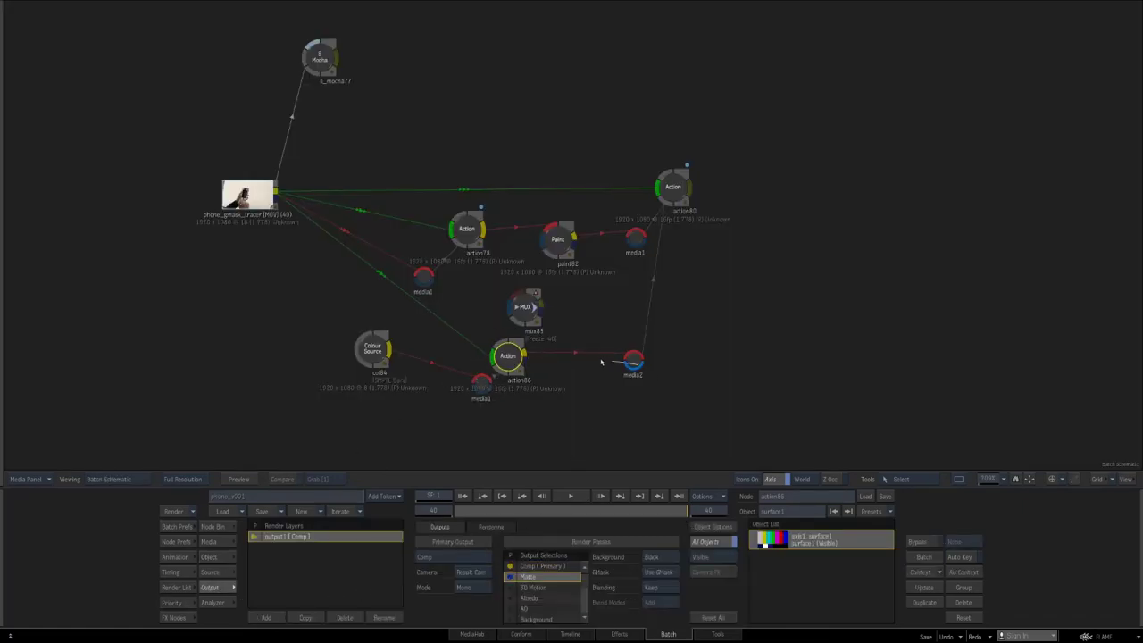
pyautogui.click(633, 360)
pyautogui.moveTo(633, 360)
pyautogui.mouseDown()
pyautogui.moveTo(541, 349)
pyautogui.moveTo(649, 361)
pyautogui.mouseUp()
# - Select surface2 in action80 and set its blend mode to Soft Light
pyautogui.click(671, 189)
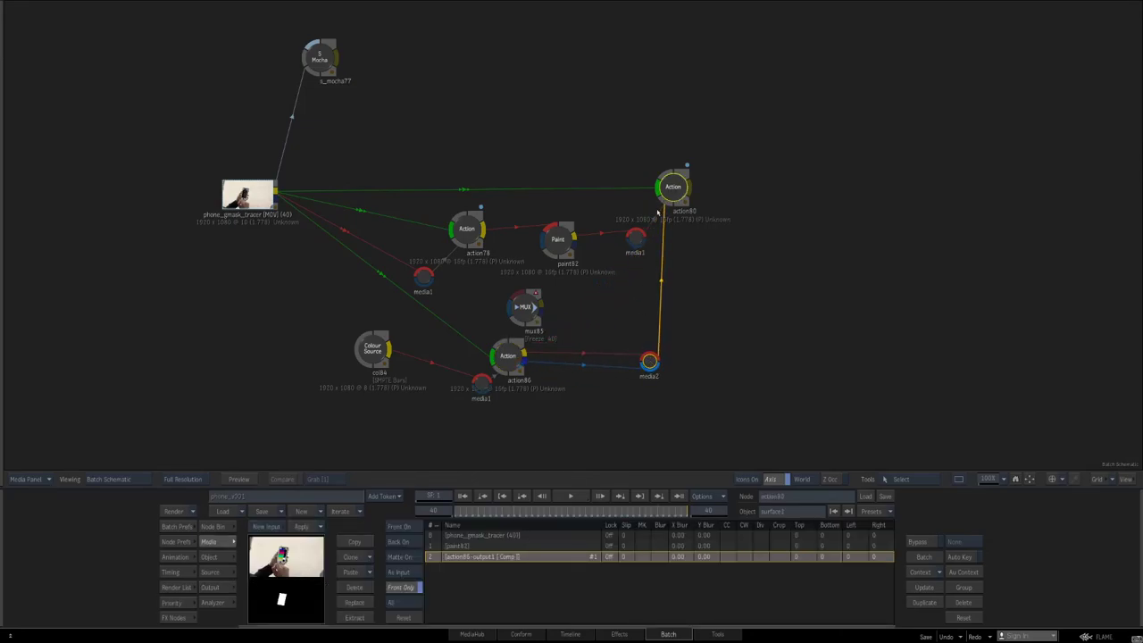
pyautogui.doubleClick(658, 217)
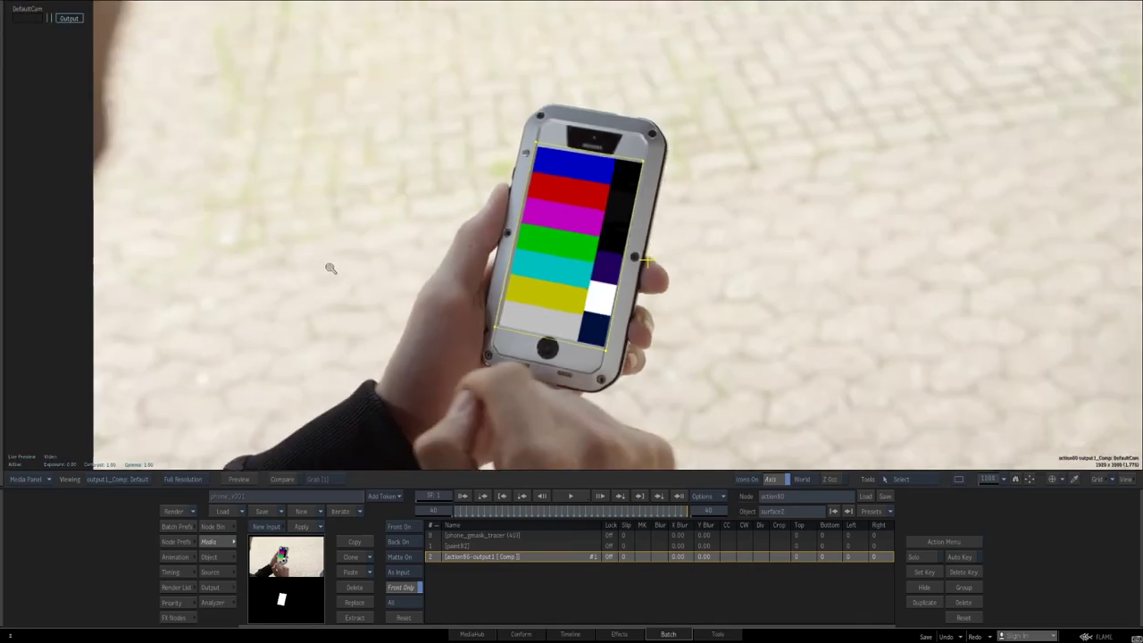
pyautogui.moveTo(330, 268); pyautogui.dragTo(427, 270)
pyautogui.press('`')
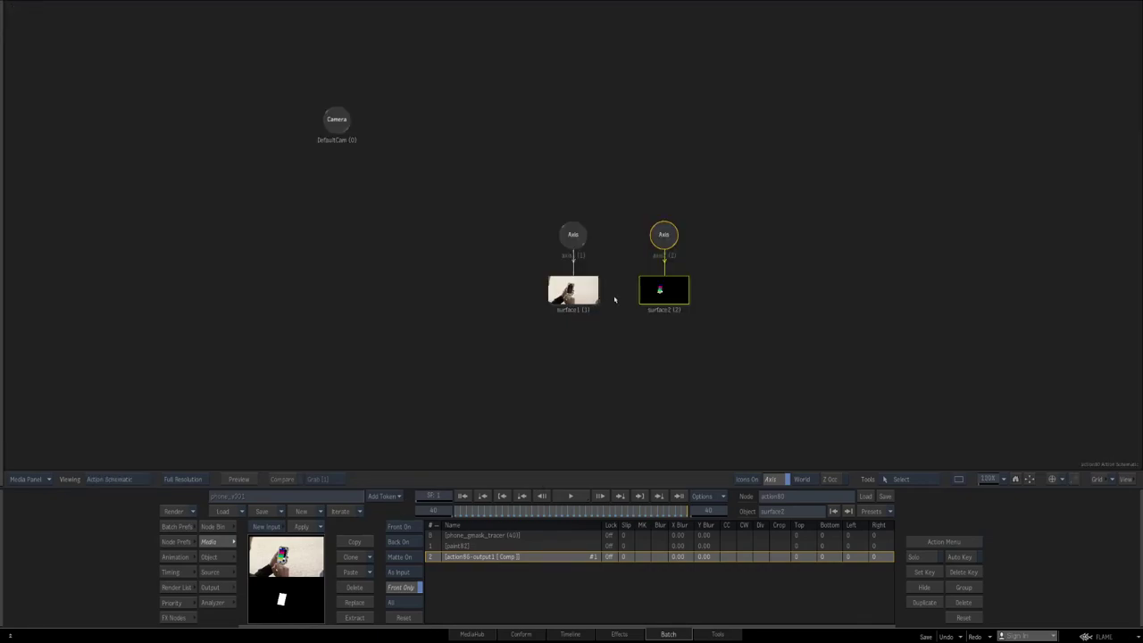
pyautogui.doubleClick(664, 295)
pyautogui.press('`')
pyautogui.click(652, 558)
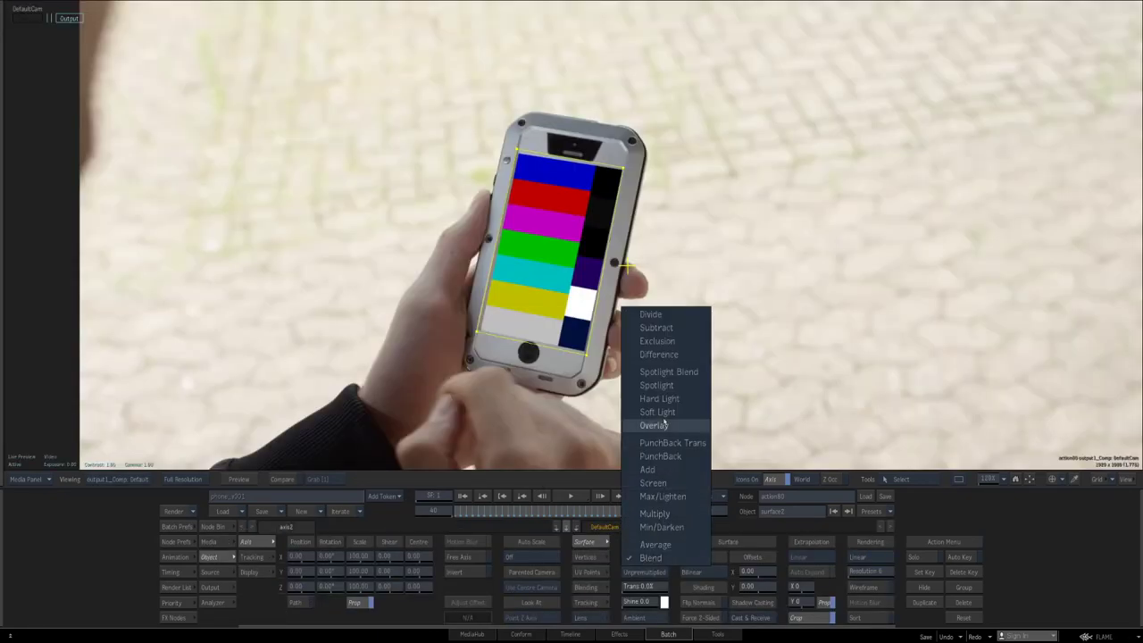
pyautogui.click(658, 412)
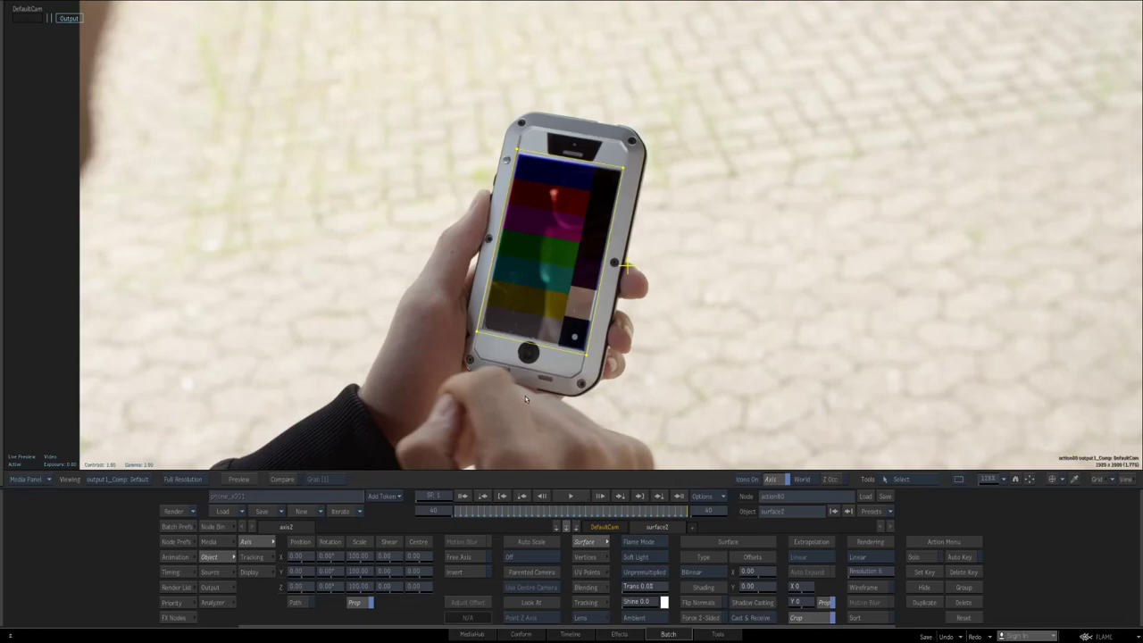
# - Hide the Action icons and scrub through the clip to check the colour bars blended over the phone screen
pyautogui.hotkey('ctrl', 'i')
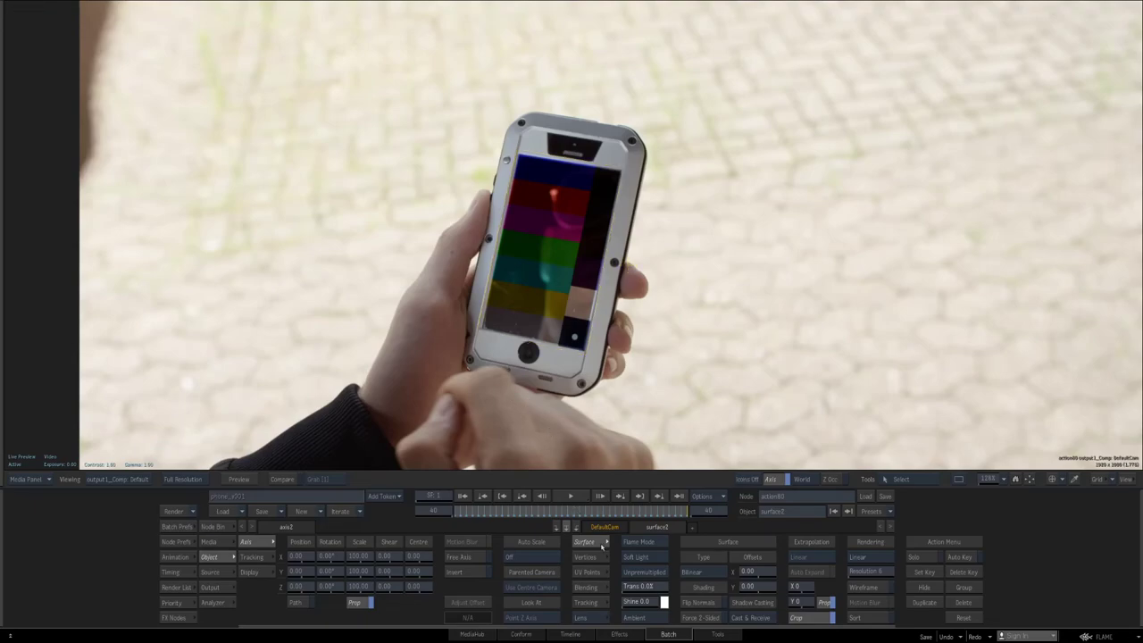
pyautogui.moveTo(681, 513); pyautogui.dragTo(583, 511)
pyautogui.moveTo(488, 509); pyautogui.dragTo(597, 498)
pyautogui.press('Escape')
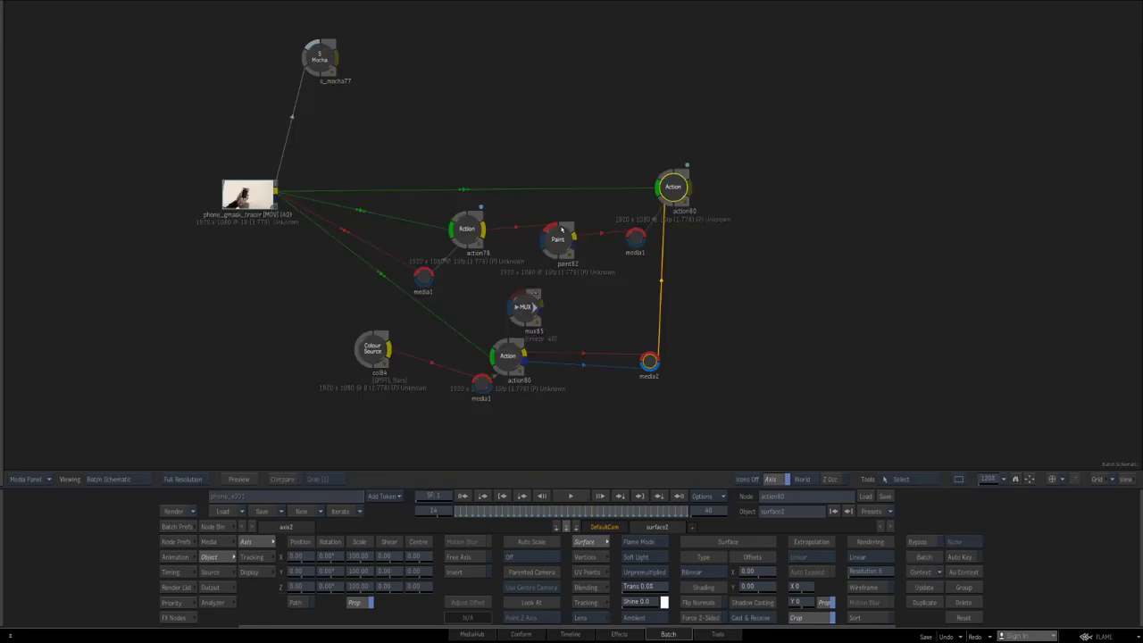
# - Reopen action80 from the Batch schematic and scrub the composite to frame 40 and back to frame 1
pyautogui.moveTo(467, 228); pyautogui.dragTo(460, 226)
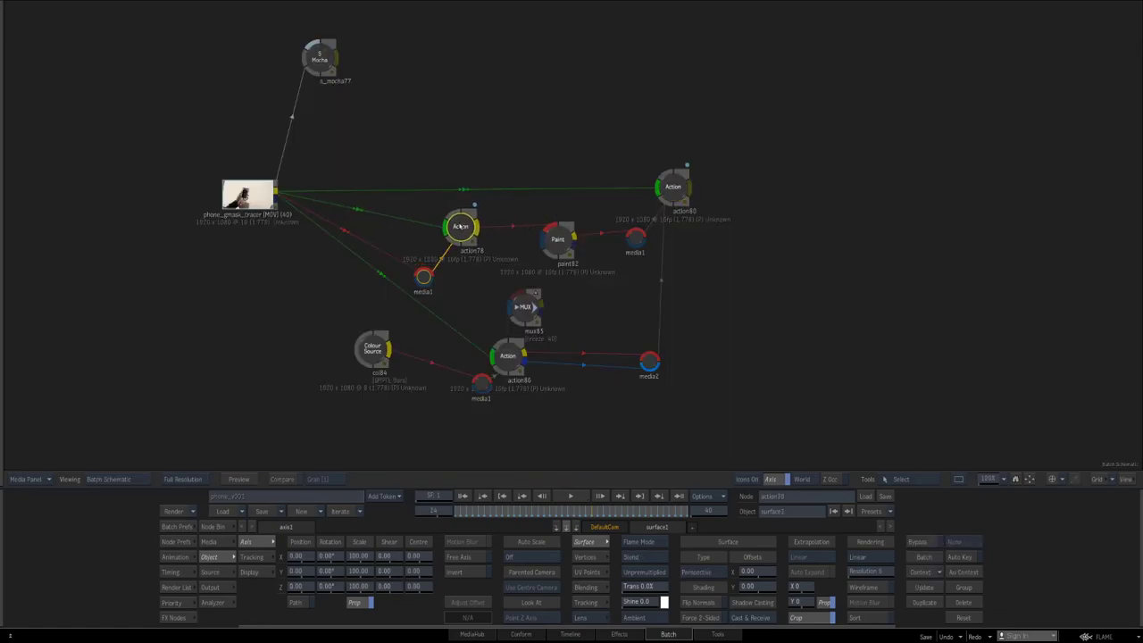
pyautogui.click(673, 187)
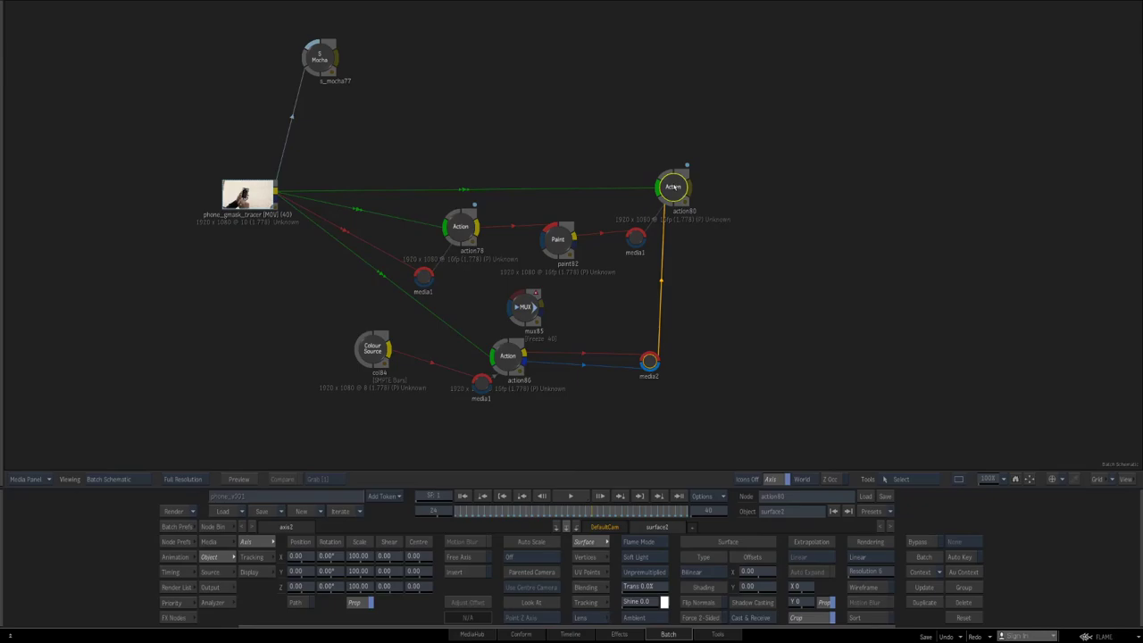
pyautogui.click(652, 376)
pyautogui.doubleClick(676, 206)
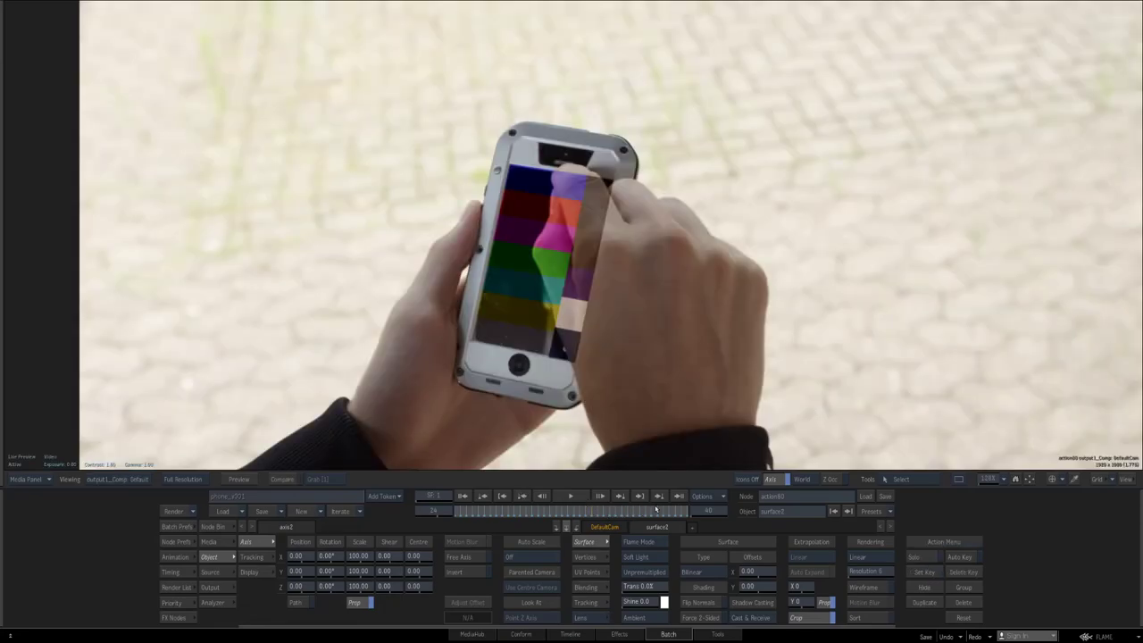
pyautogui.moveTo(657, 509); pyautogui.dragTo(688, 512)
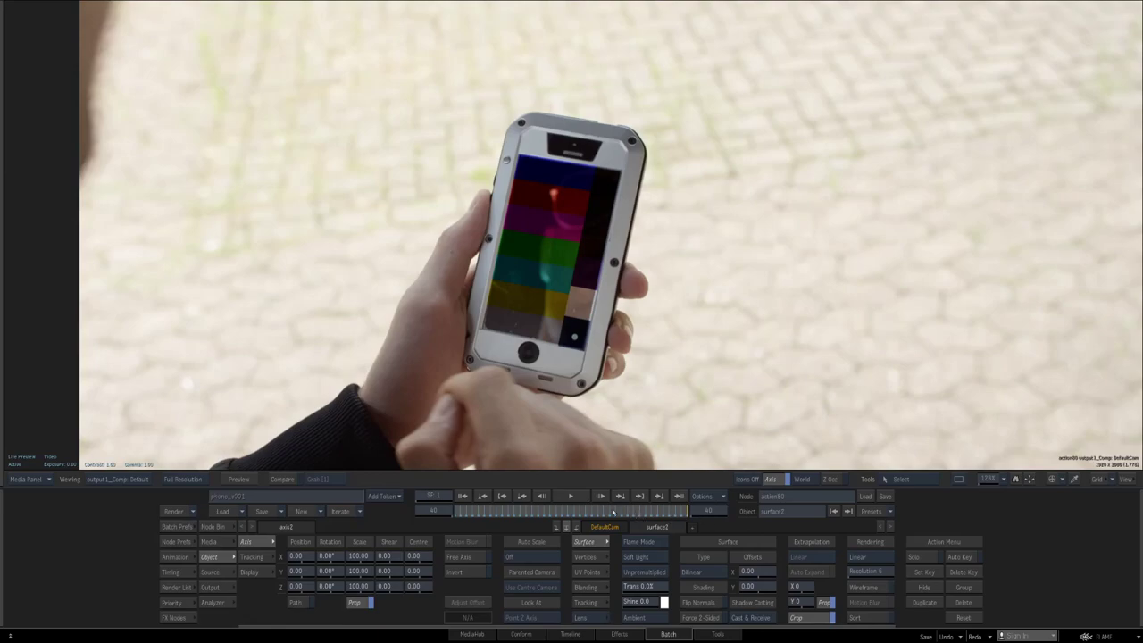
pyautogui.moveTo(614, 512); pyautogui.dragTo(438, 462)
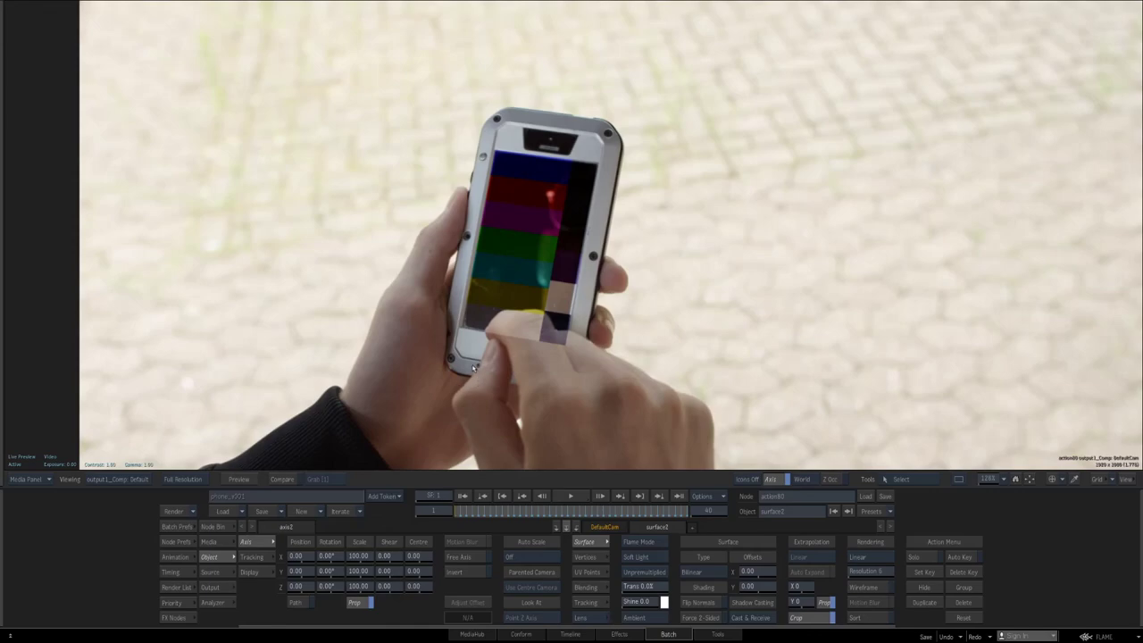
# - Move the Mocha node directly above the source clip in the Batch schematic and reopen action80's result
pyautogui.press('Escape')
pyautogui.moveTo(351, 170); pyautogui.dragTo(382, 279)
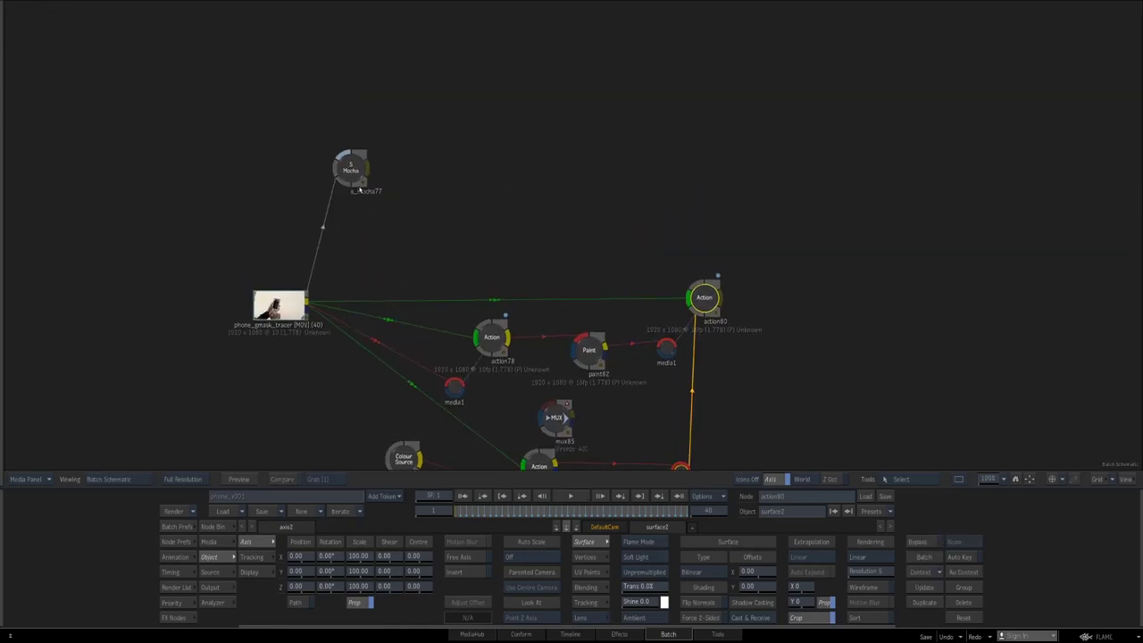
pyautogui.moveTo(354, 171); pyautogui.dragTo(323, 182)
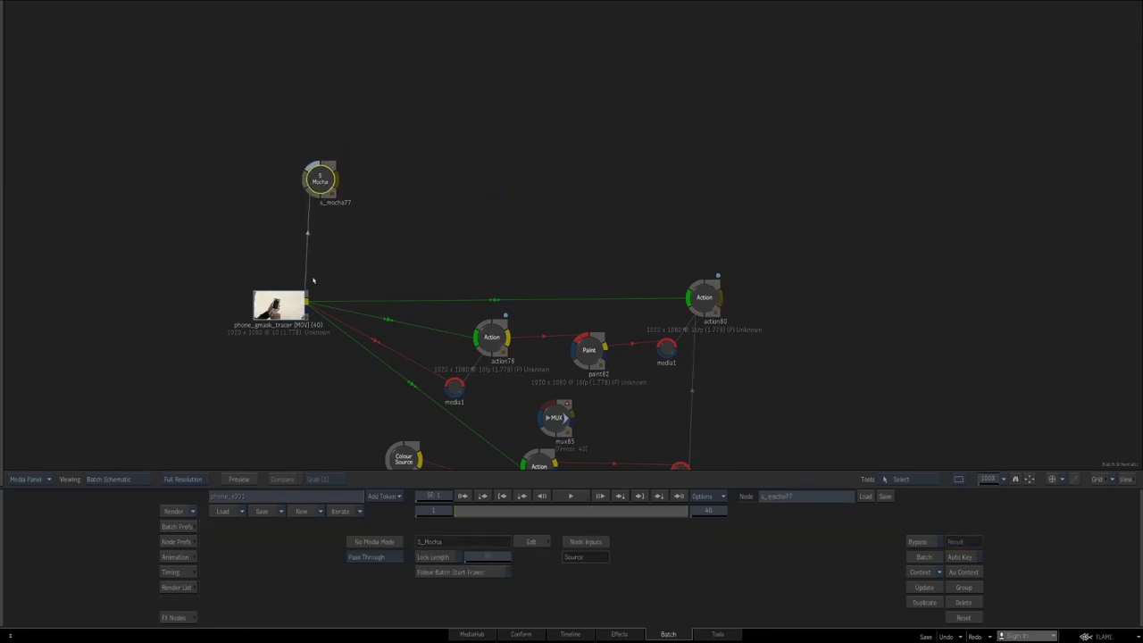
pyautogui.moveTo(406, 222); pyautogui.dragTo(389, 158)
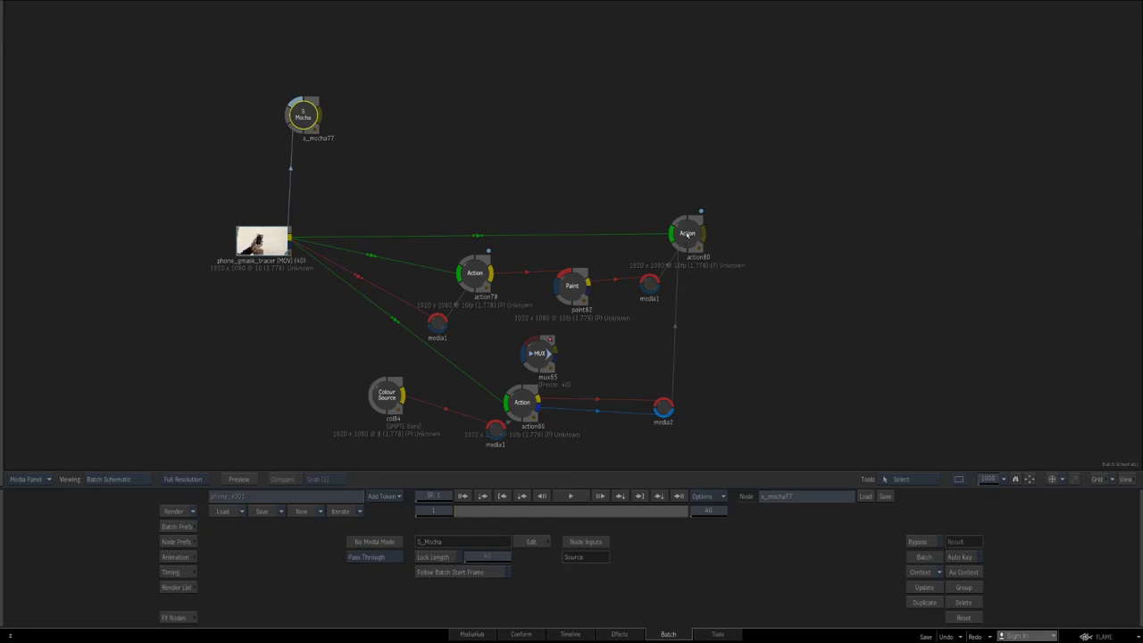
pyautogui.click(687, 234)
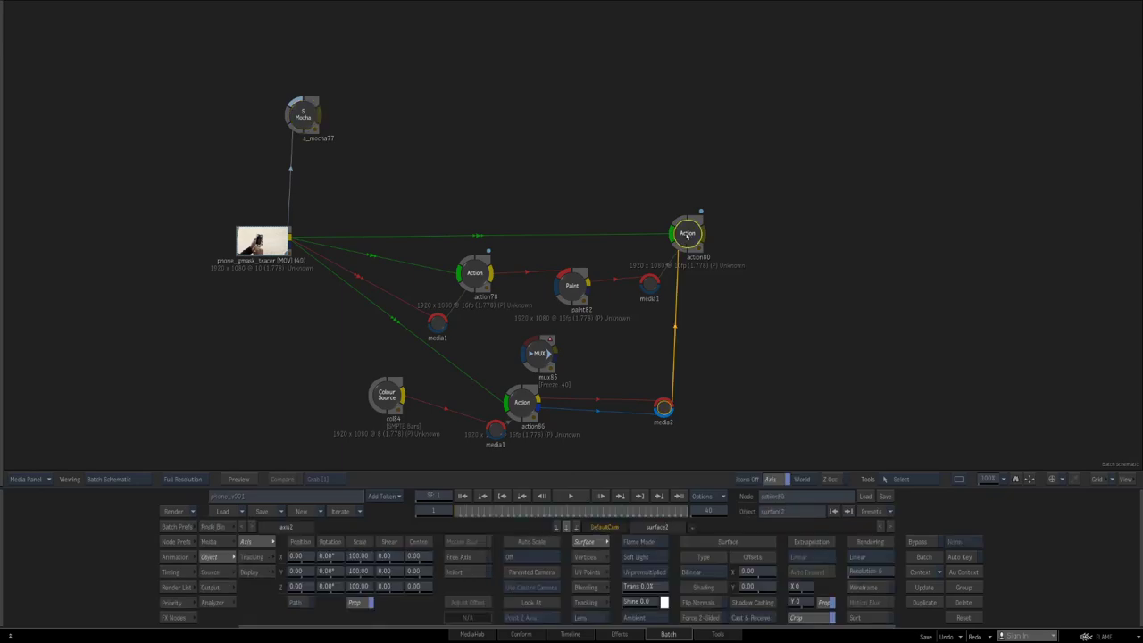
pyautogui.doubleClick(665, 239)
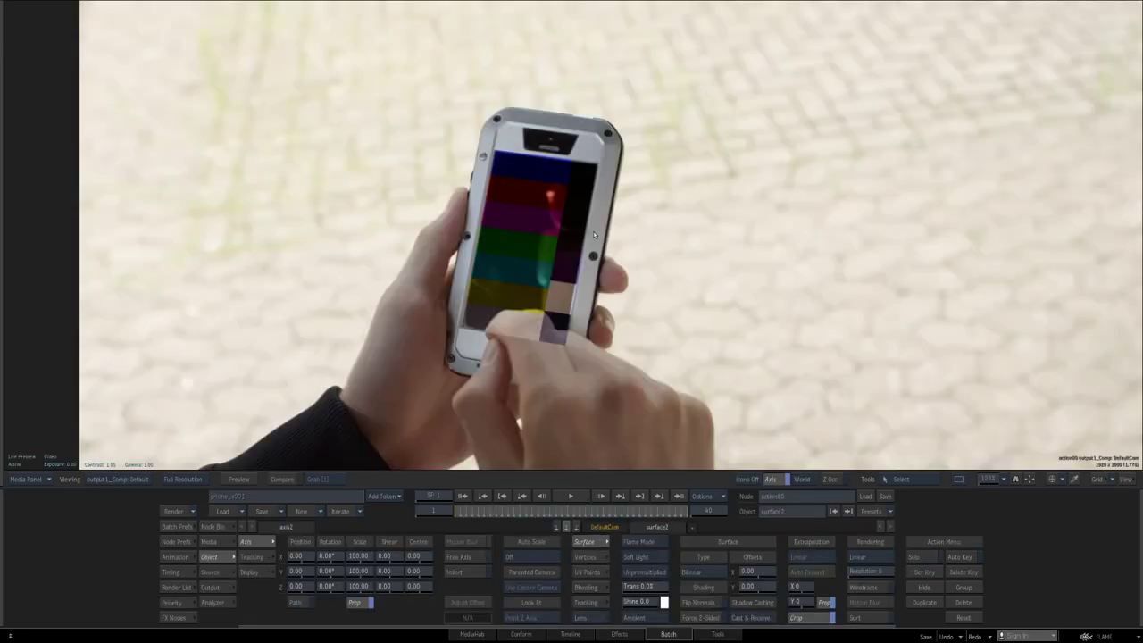